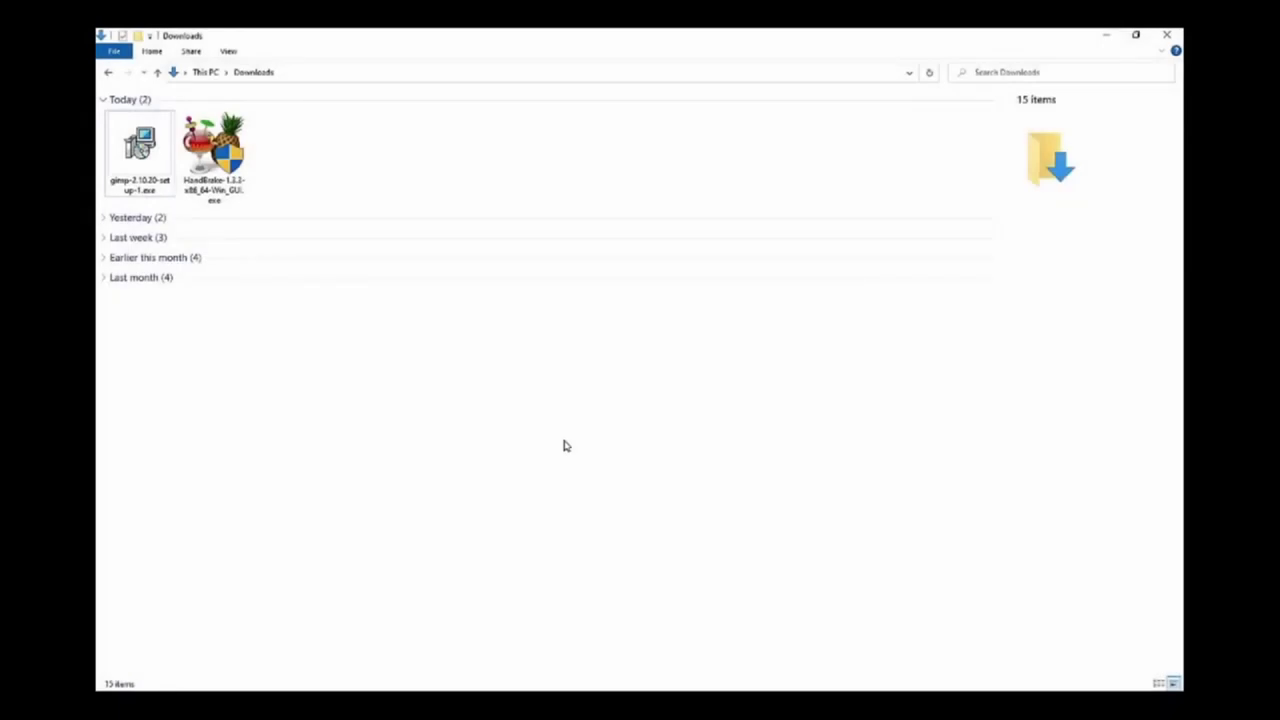
- Install GIMP from gimp-2.10.20-setup-1.exe for the current user only, using Español as the setup language
double_click(152, 147)
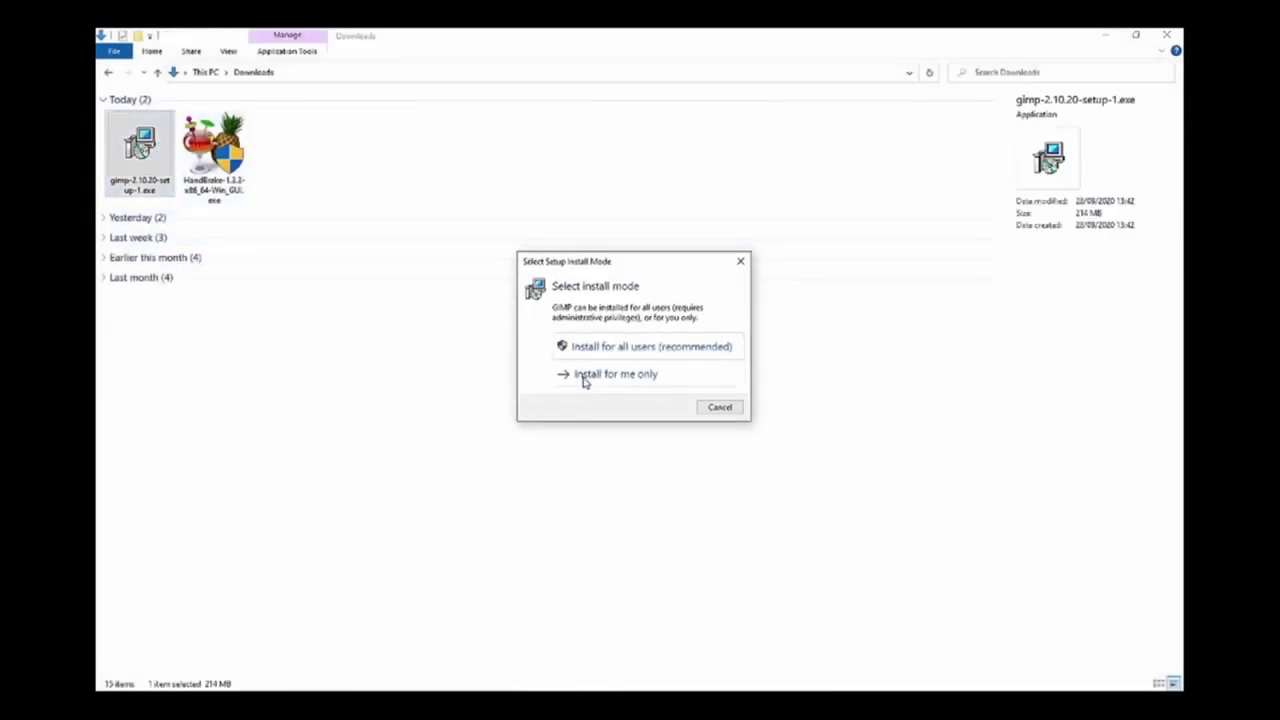
click(585, 378)
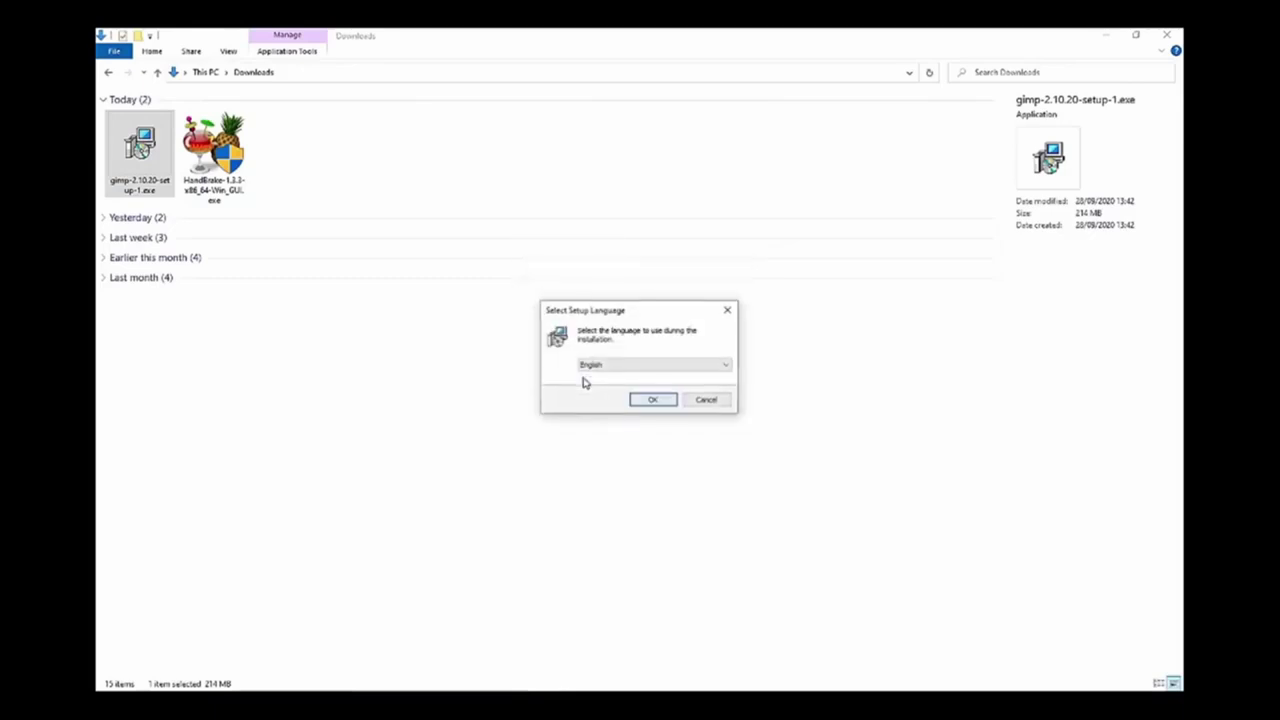
click(636, 368)
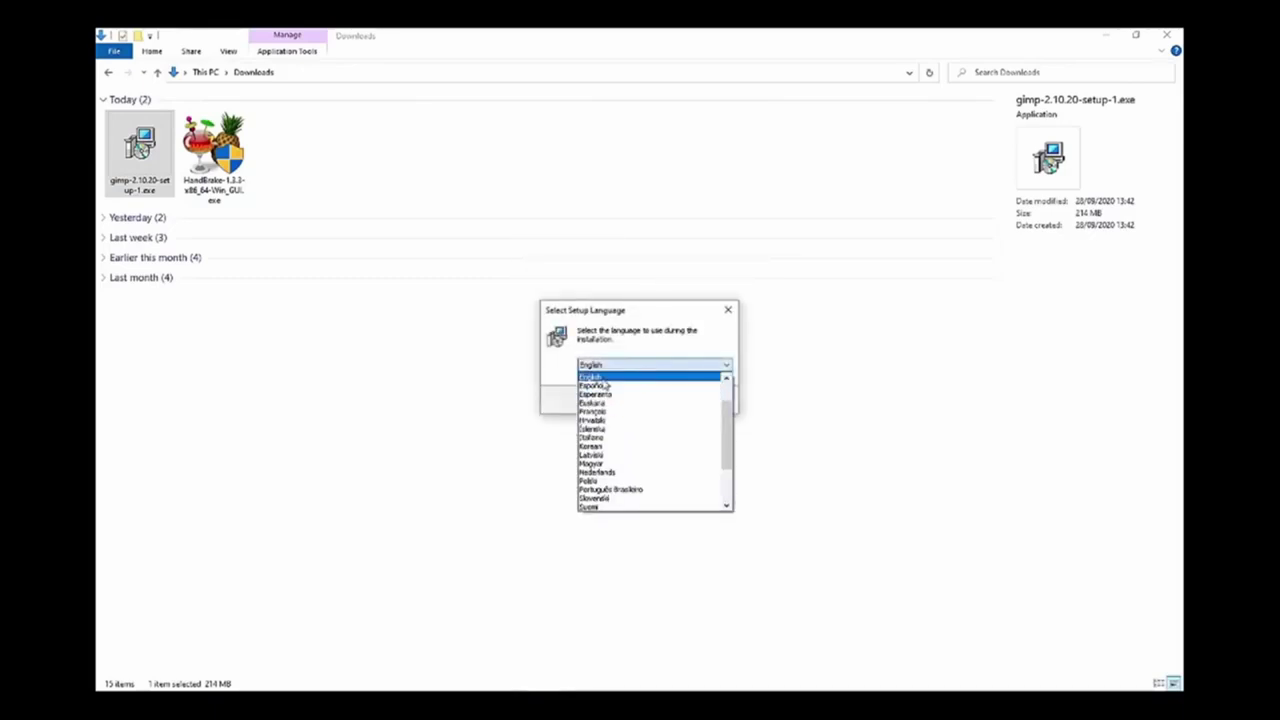
click(601, 386)
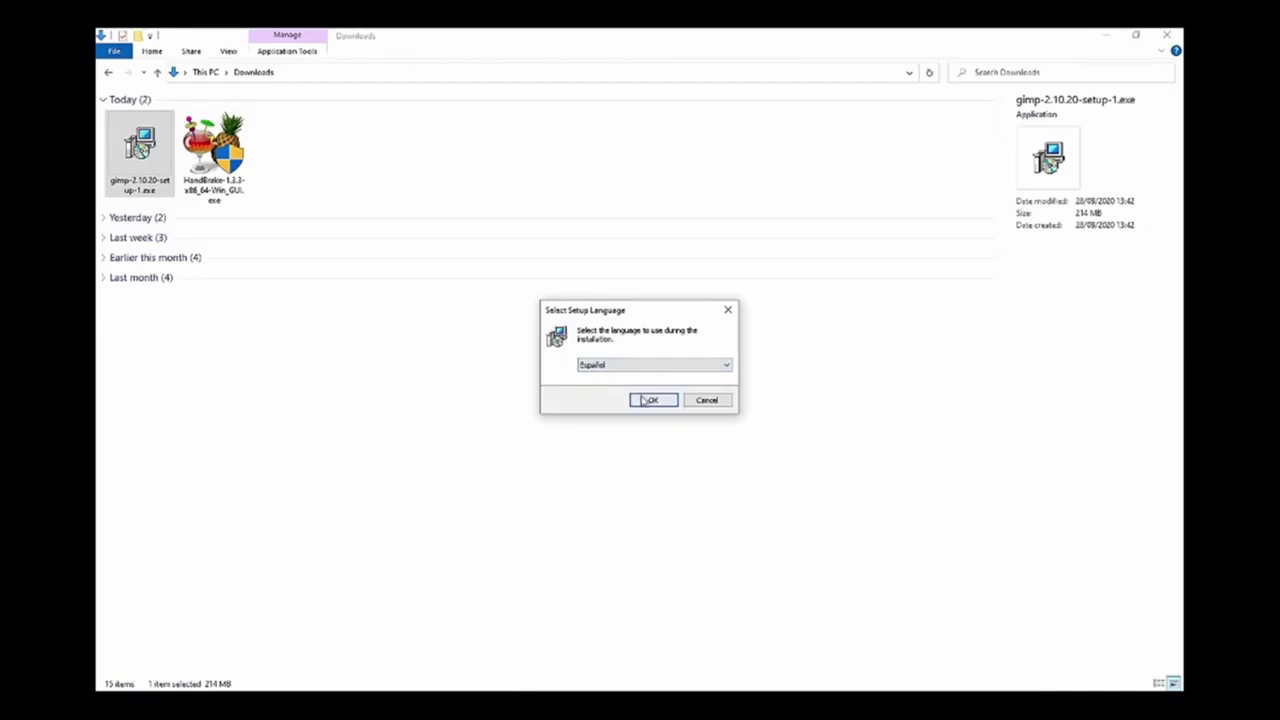
click(646, 400)
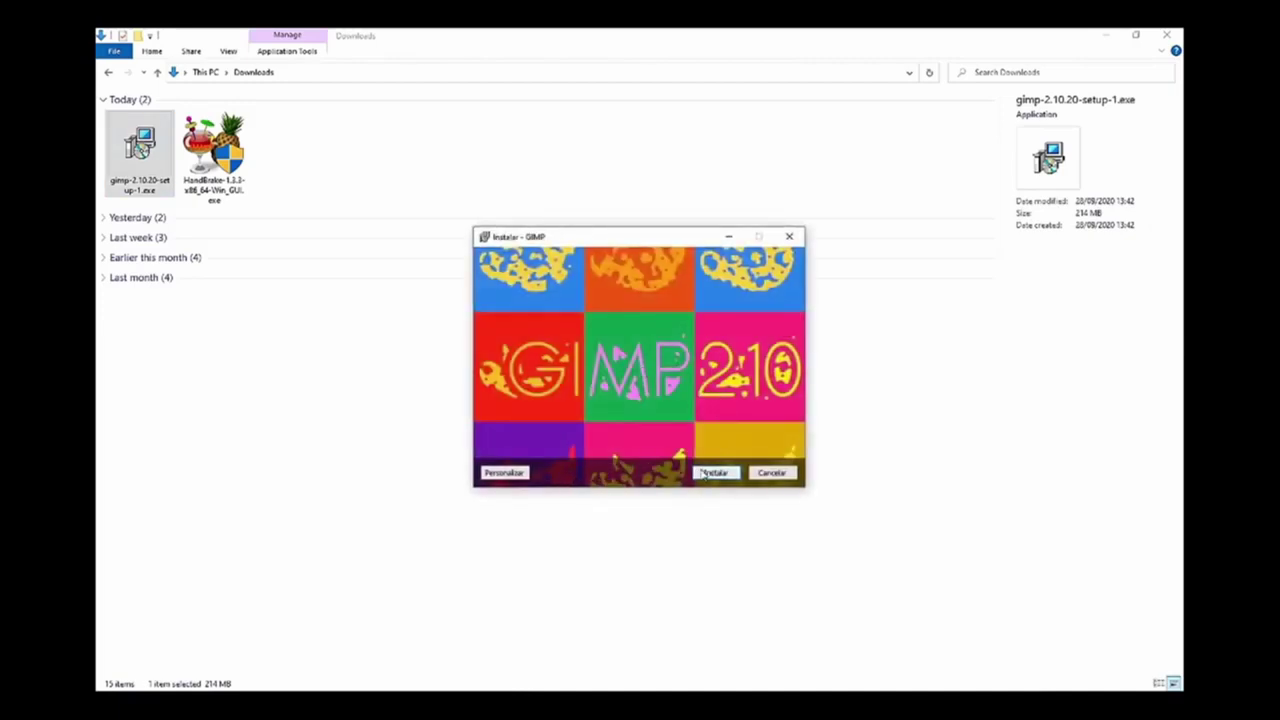
click(712, 473)
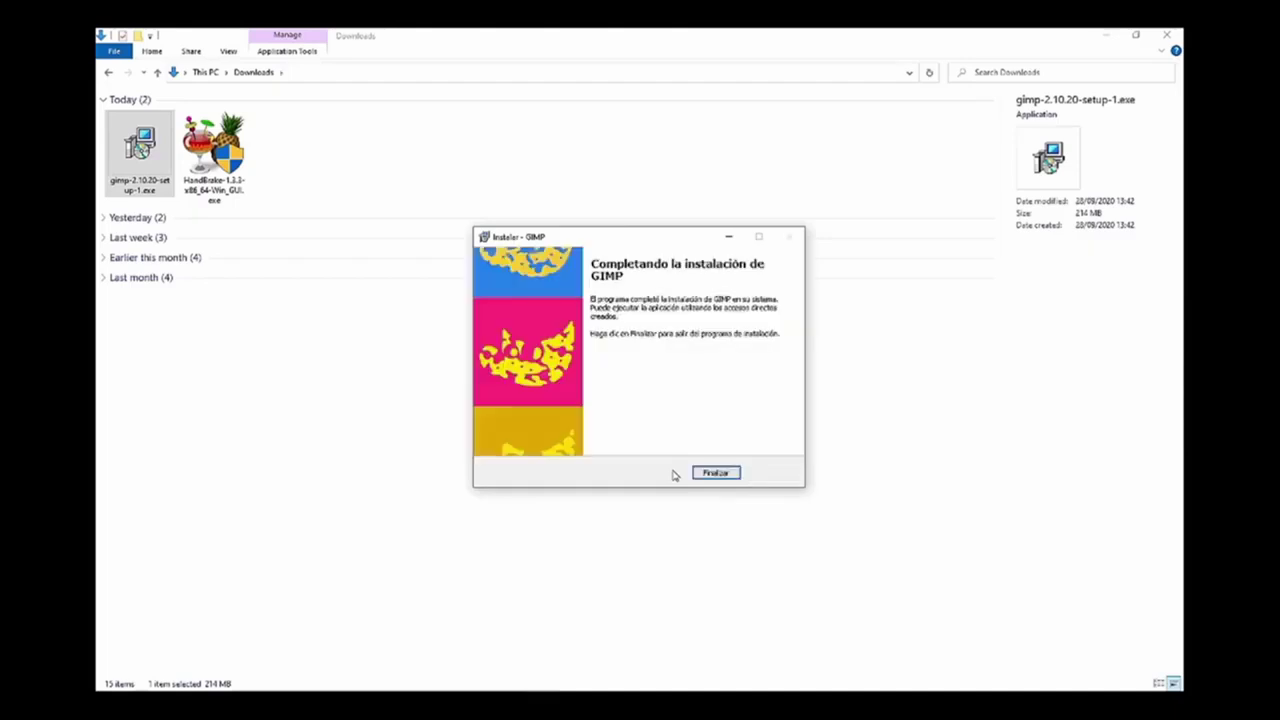
click(712, 472)
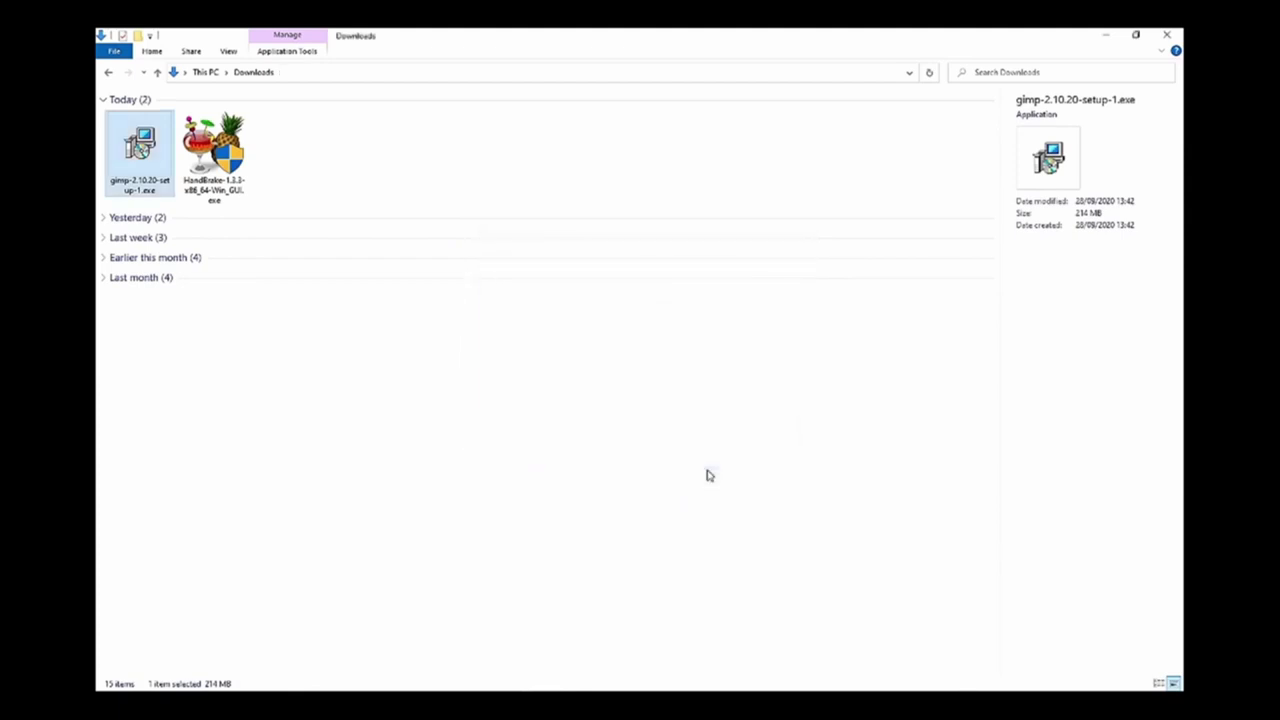
- Install HandBrake 1.3.3 from its downloaded setup file into the default Program Files folder, allowing it past SmartScreen
click(366, 377)
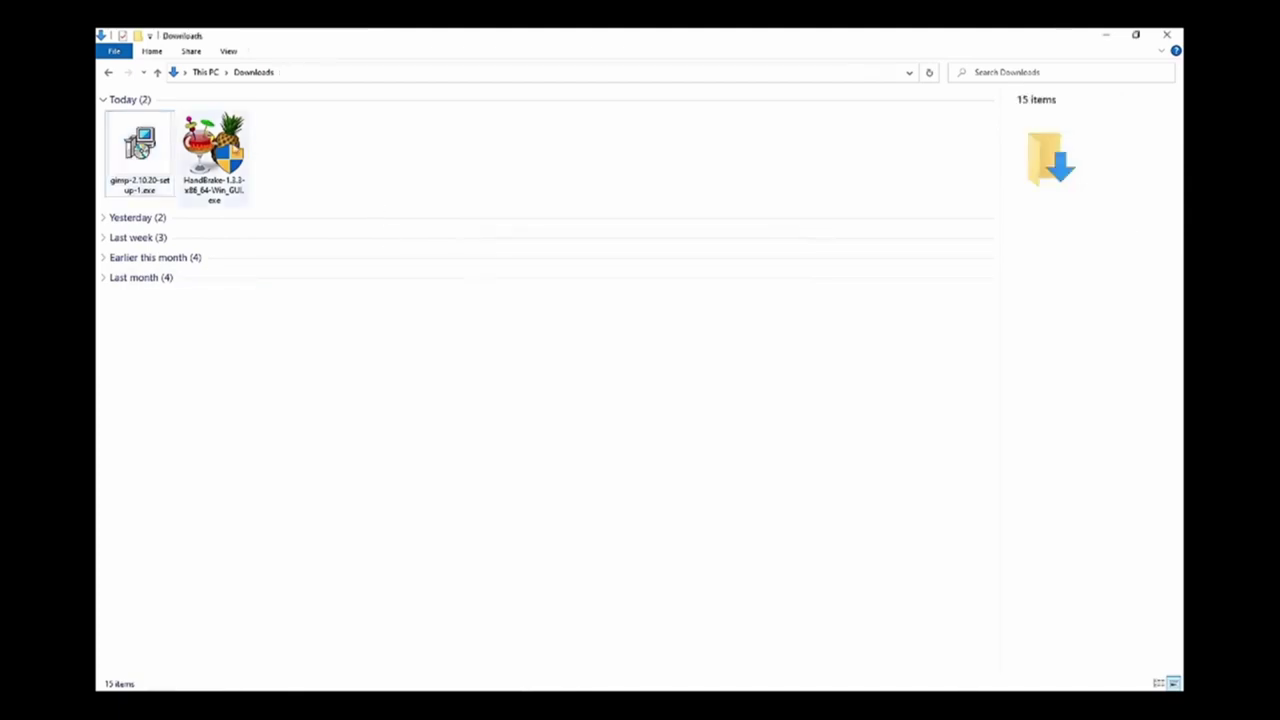
double_click(240, 145)
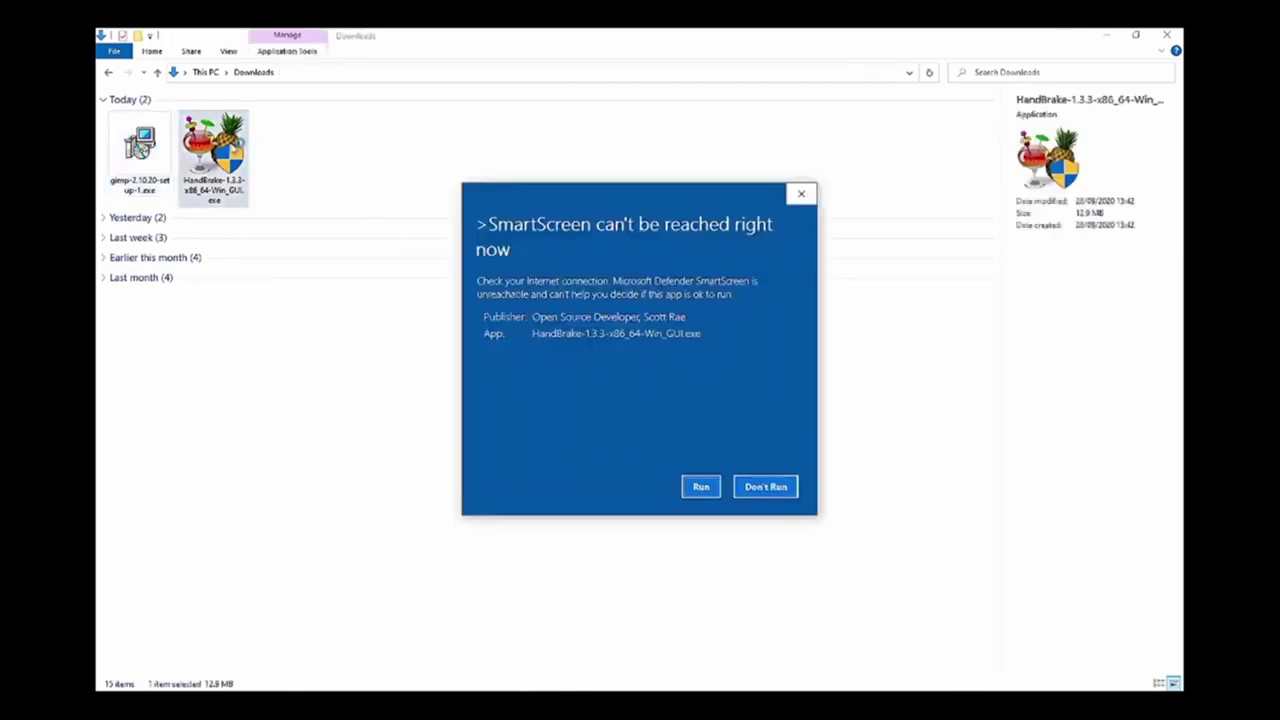
click(703, 490)
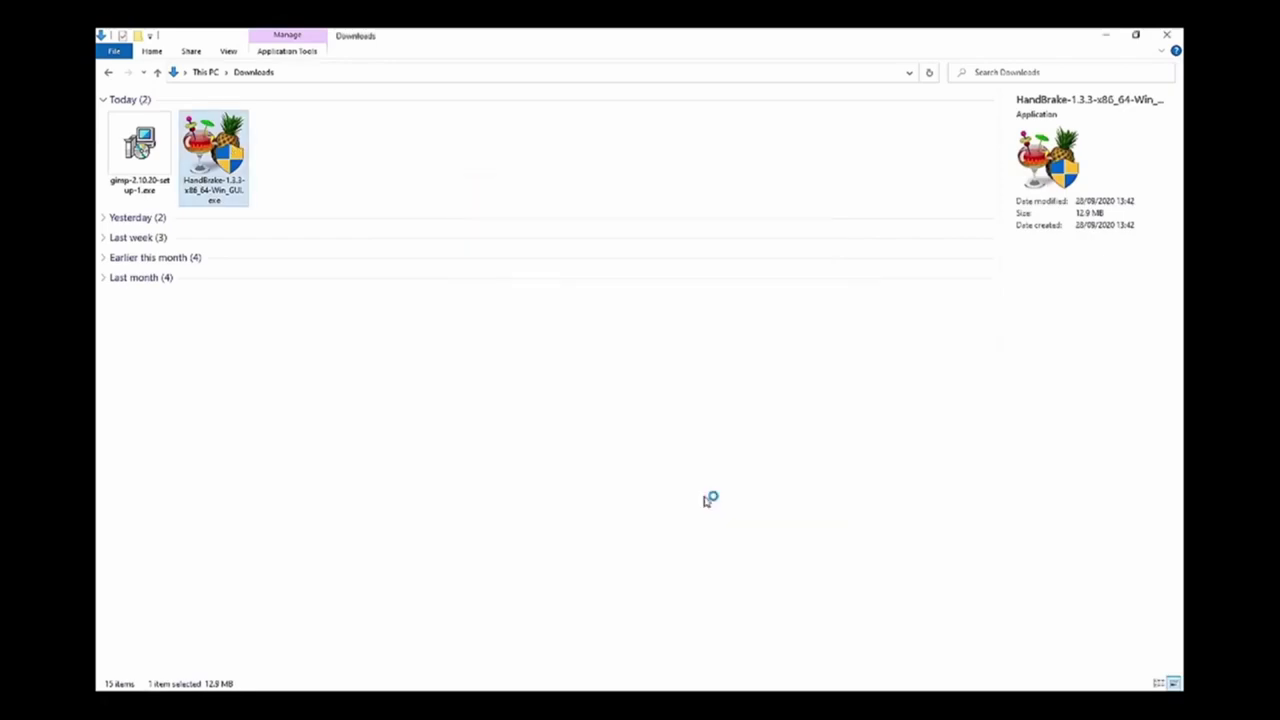
click(710, 475)
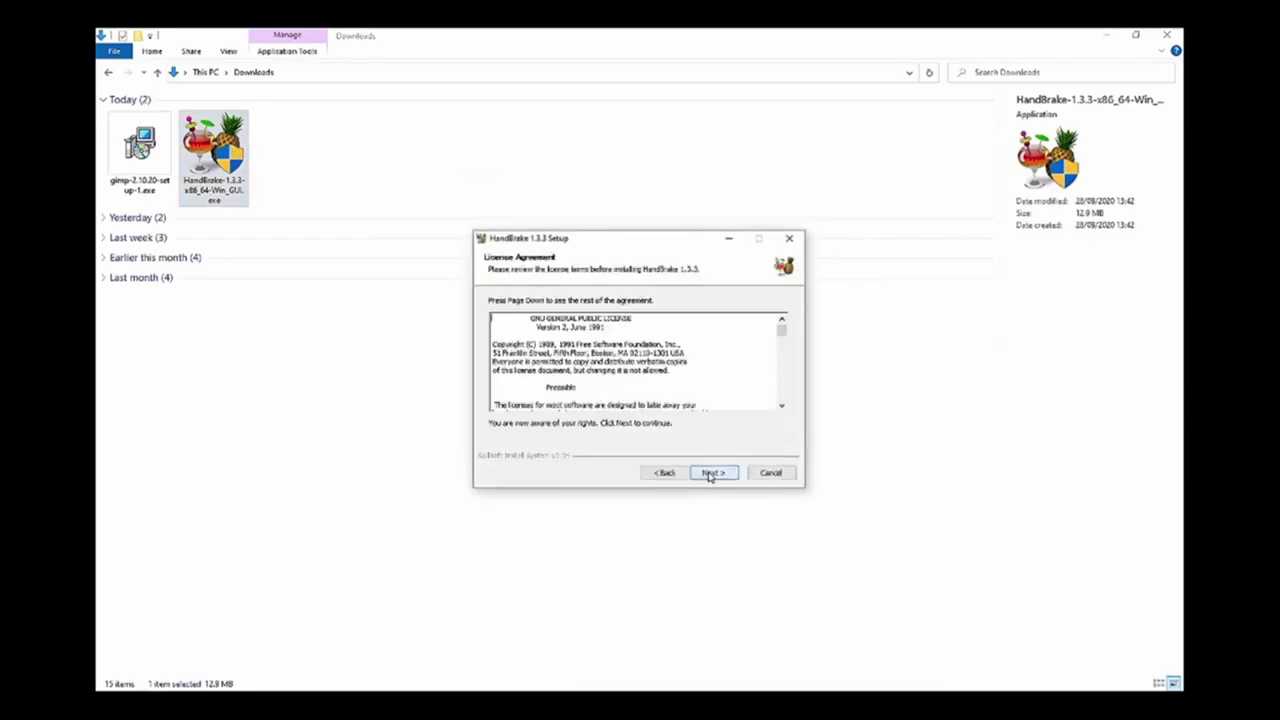
click(714, 476)
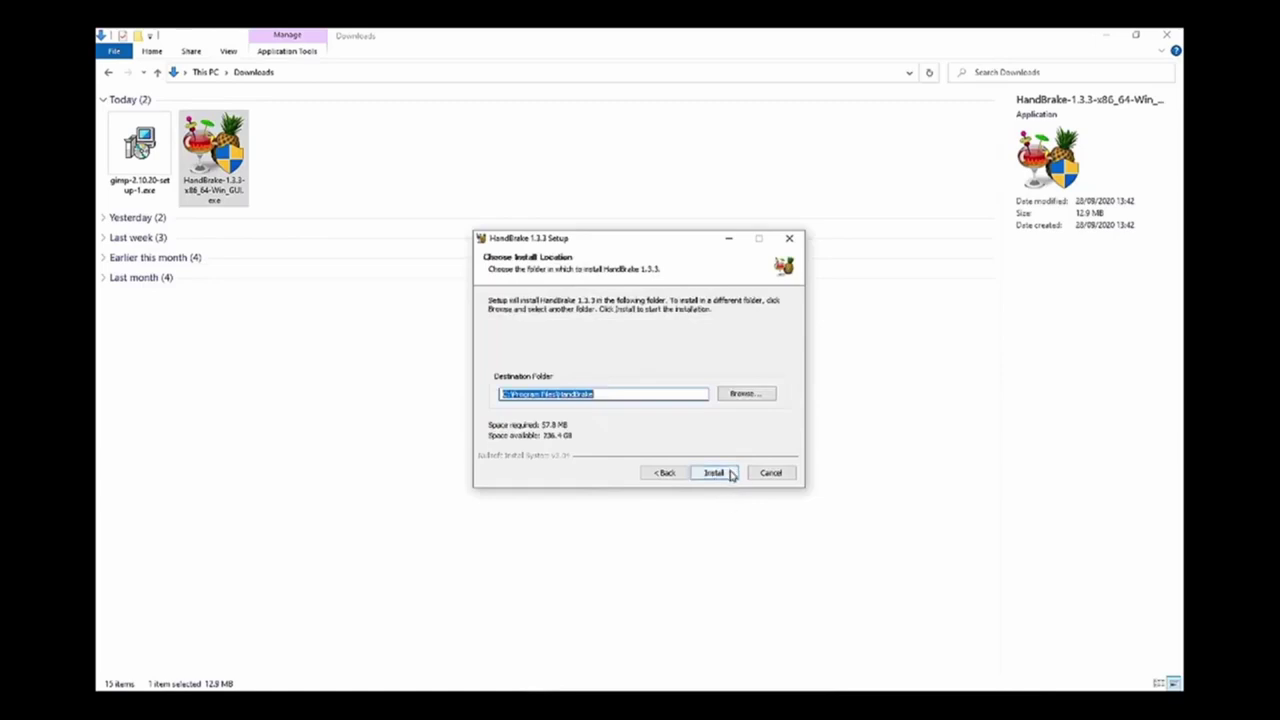
click(731, 476)
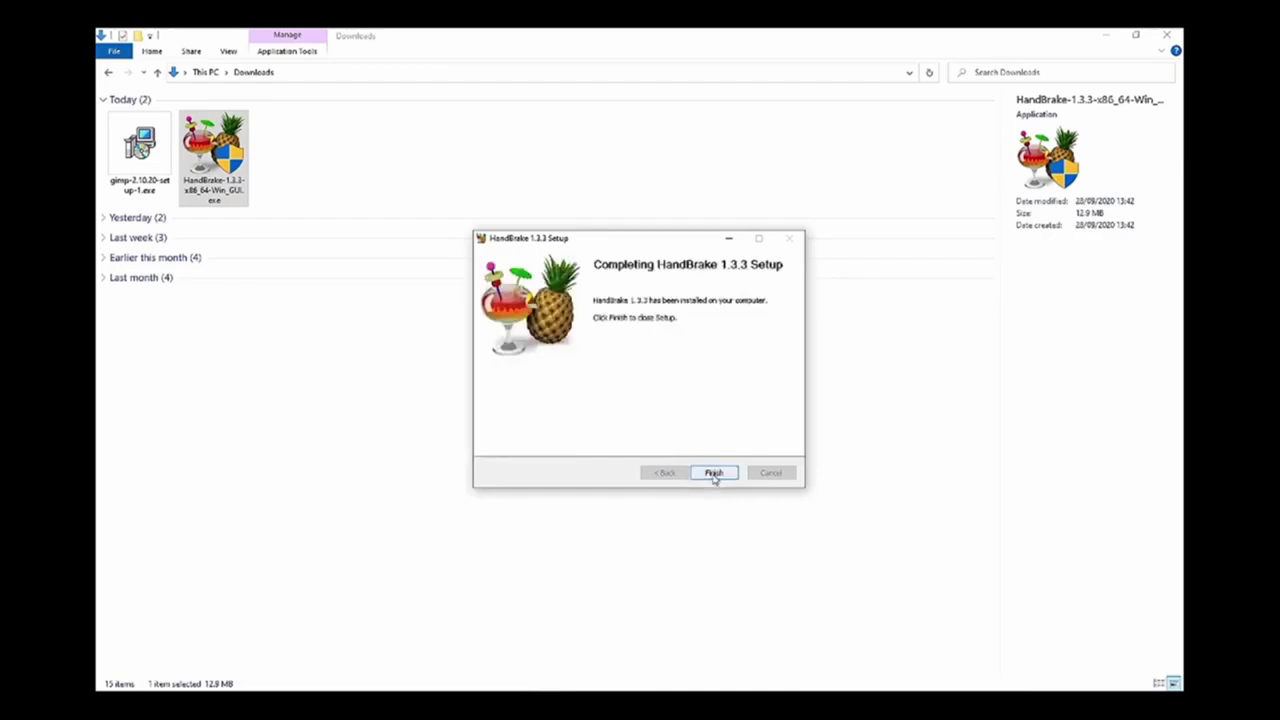
click(714, 475)
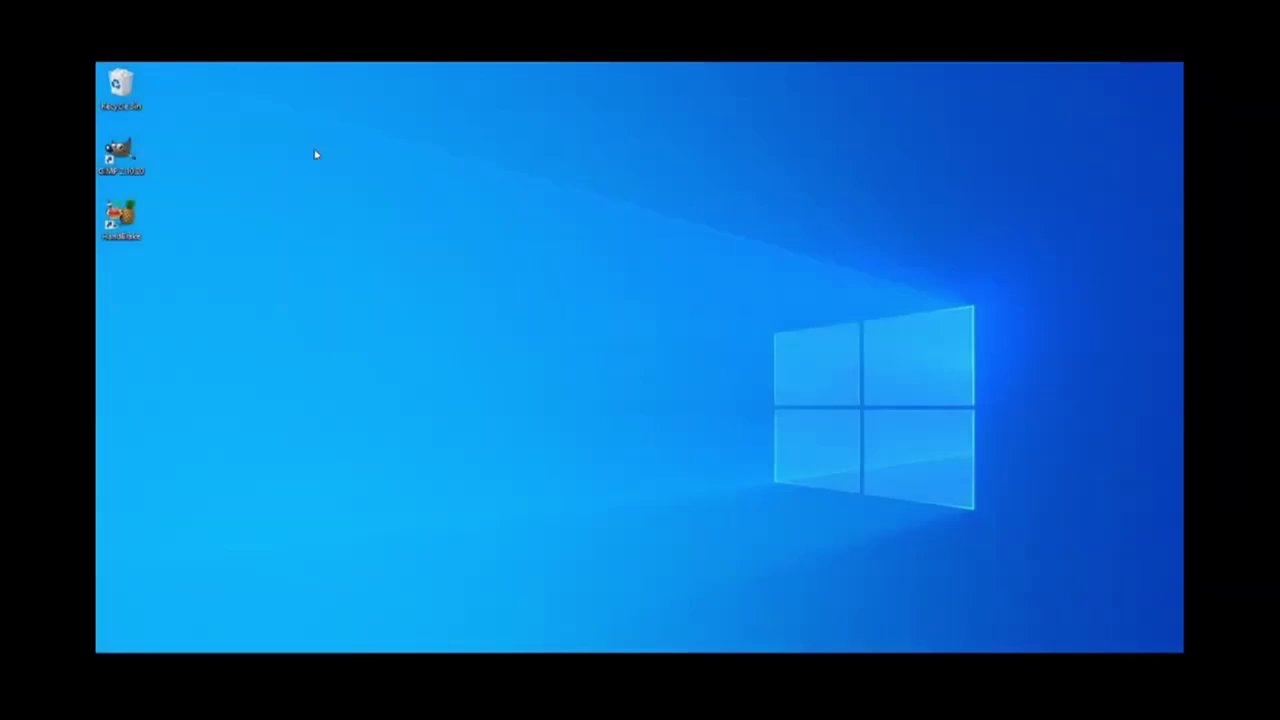
- Launch GIMP and open 1148998.jpg from the originales folder inside miraflores_sept_2020\videotutorial_proyecto
double_click(121, 160)
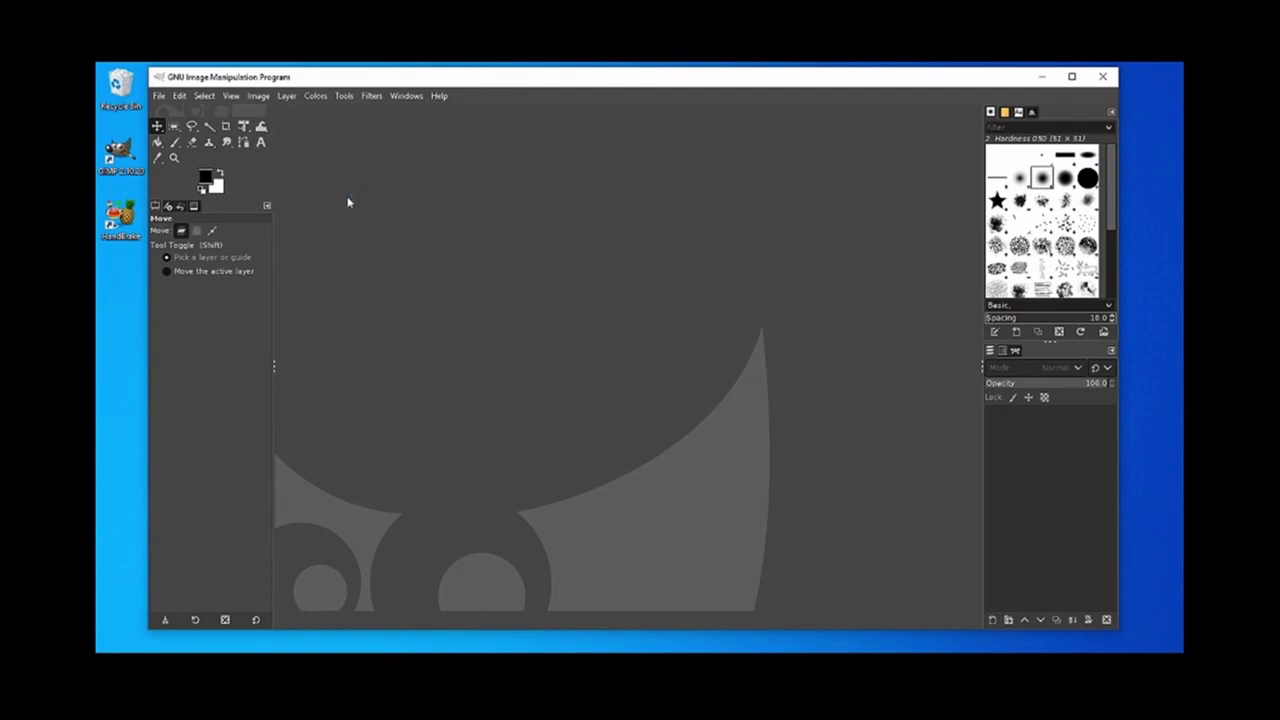
click(159, 96)
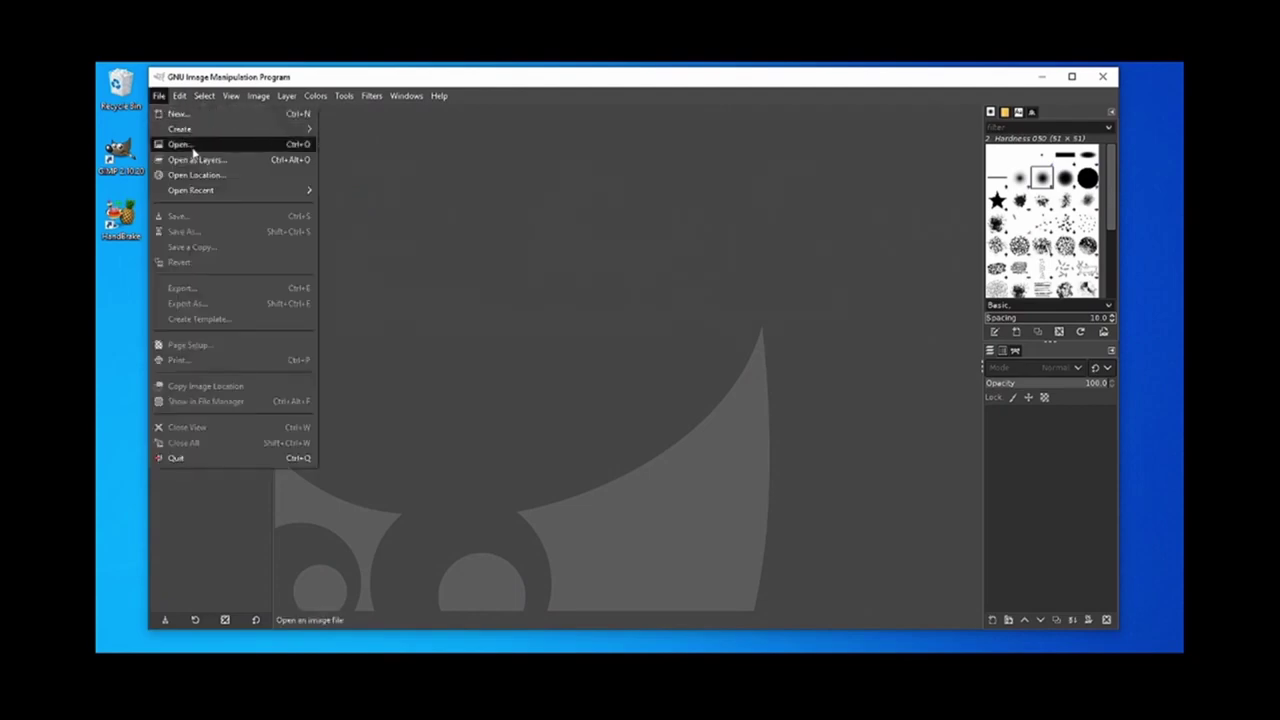
click(196, 146)
click(175, 315)
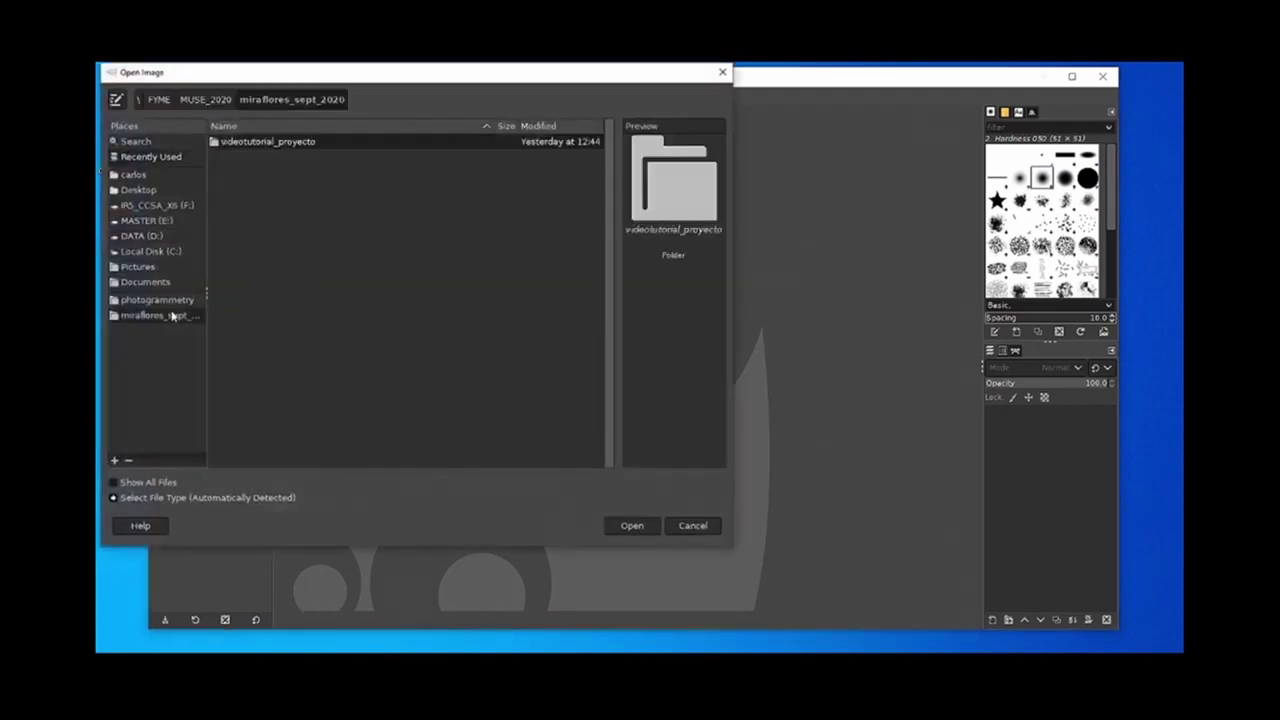
double_click(332, 142)
click(326, 158)
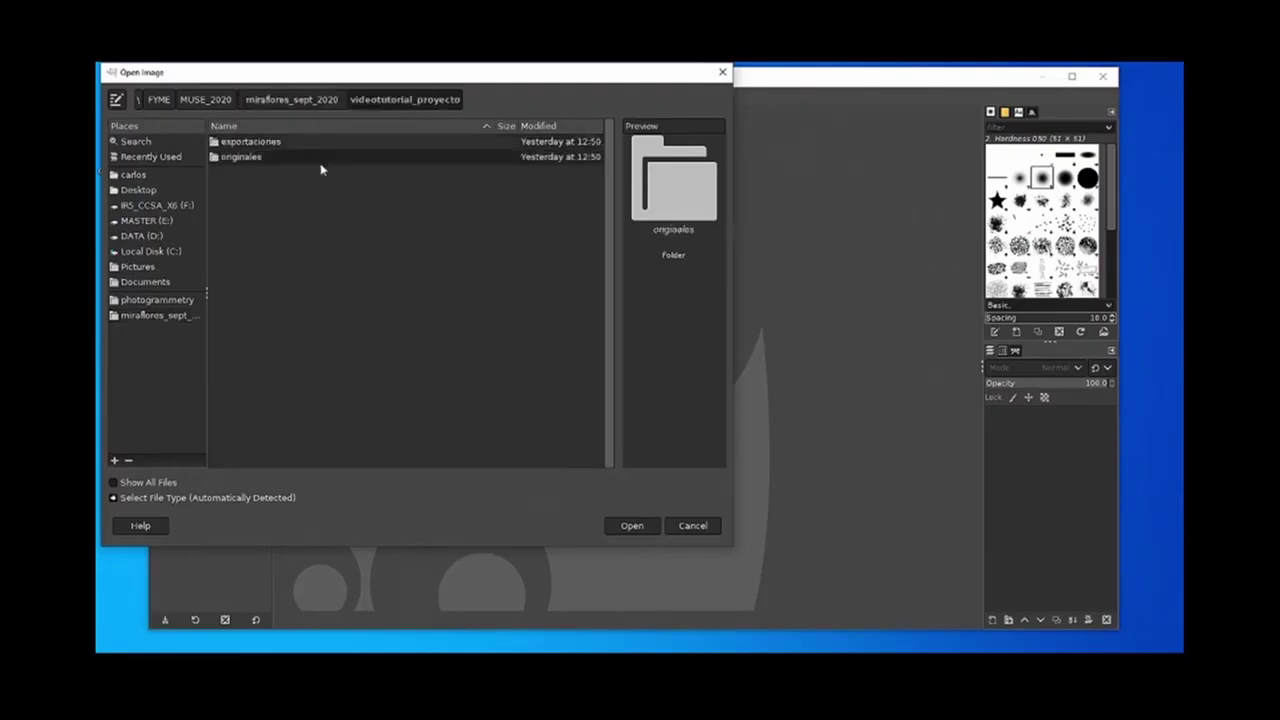
double_click(321, 160)
click(286, 162)
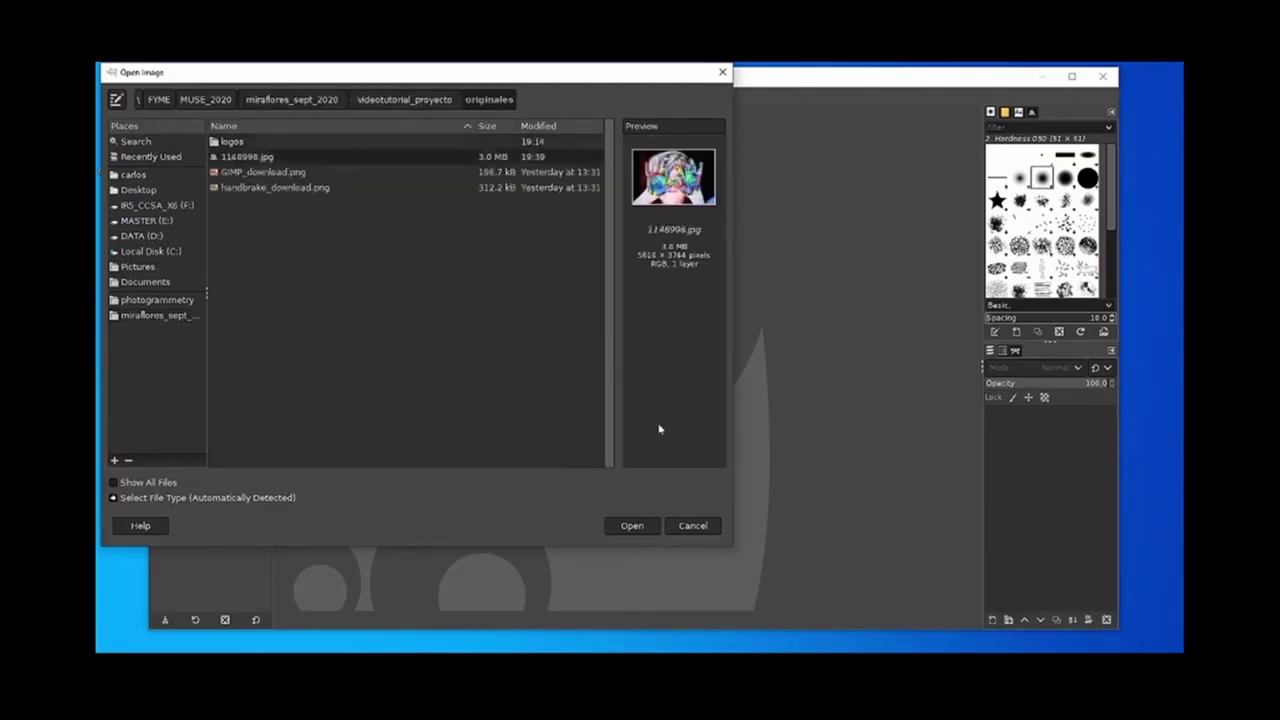
click(640, 524)
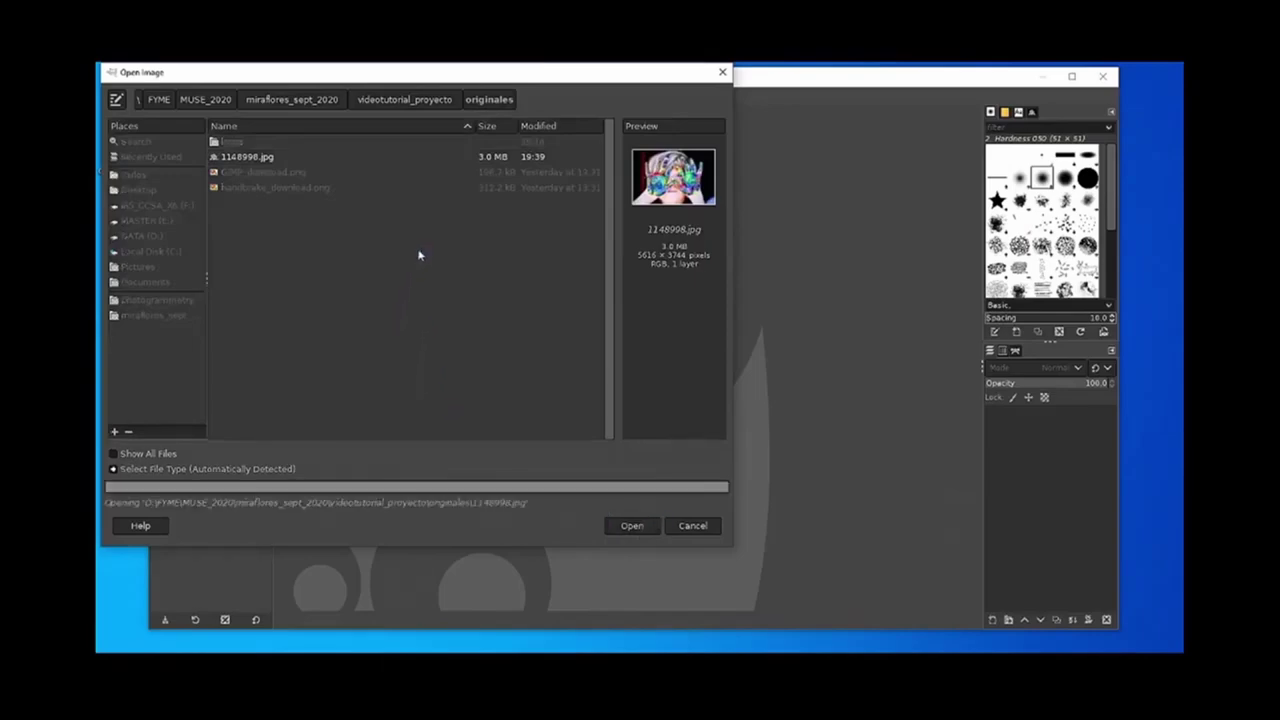
click(440, 359)
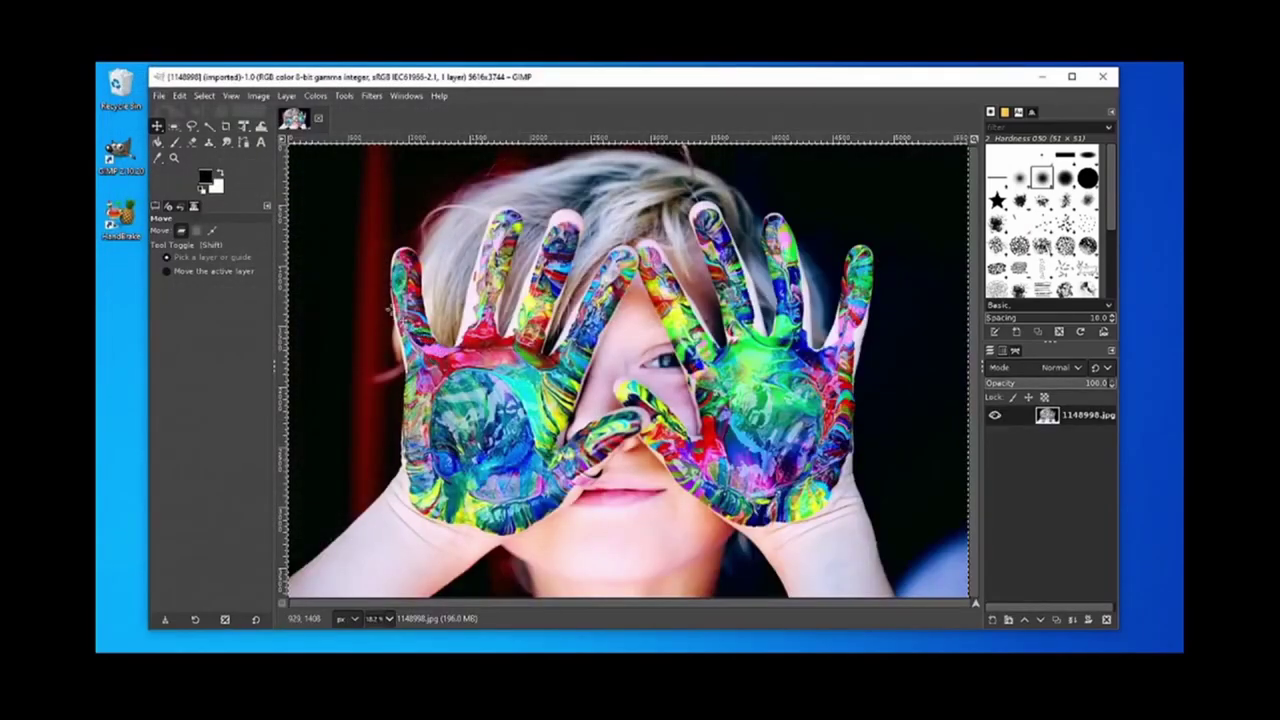
- Begin scaling the image and set its X and Y resolution to 150 pixels/in
click(262, 97)
click(321, 274)
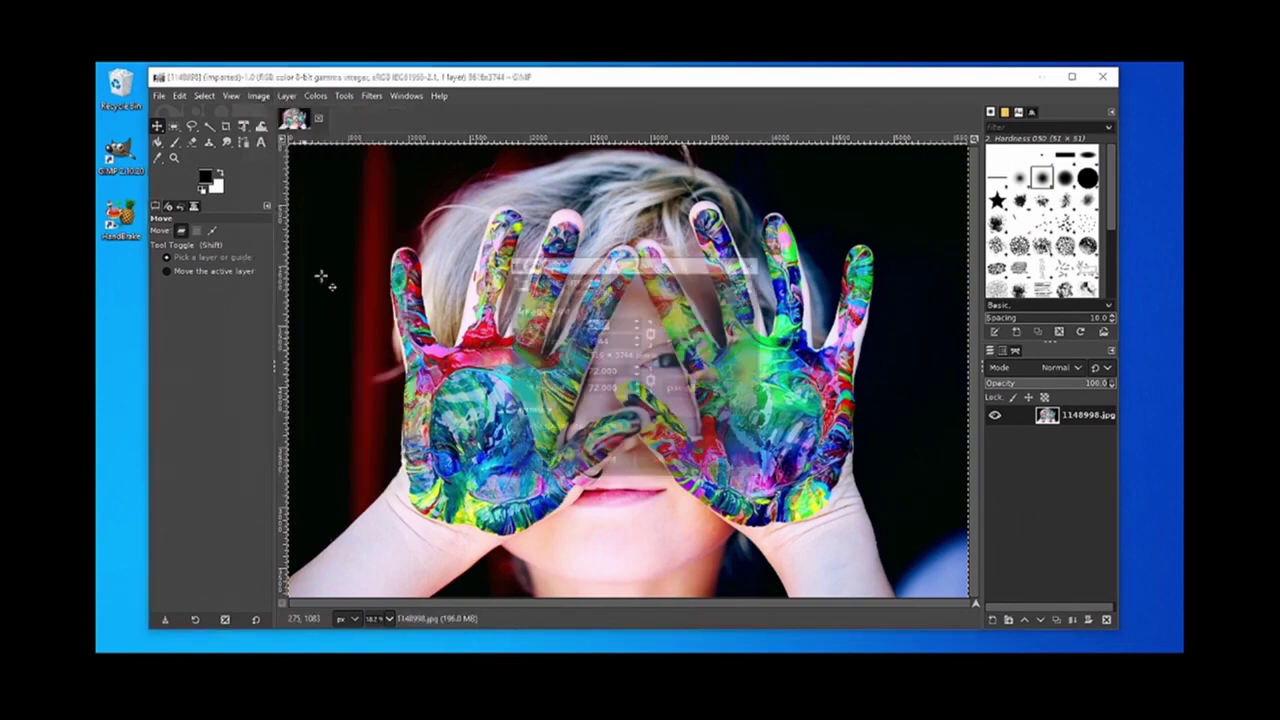
key(Tab)
key(Tab)
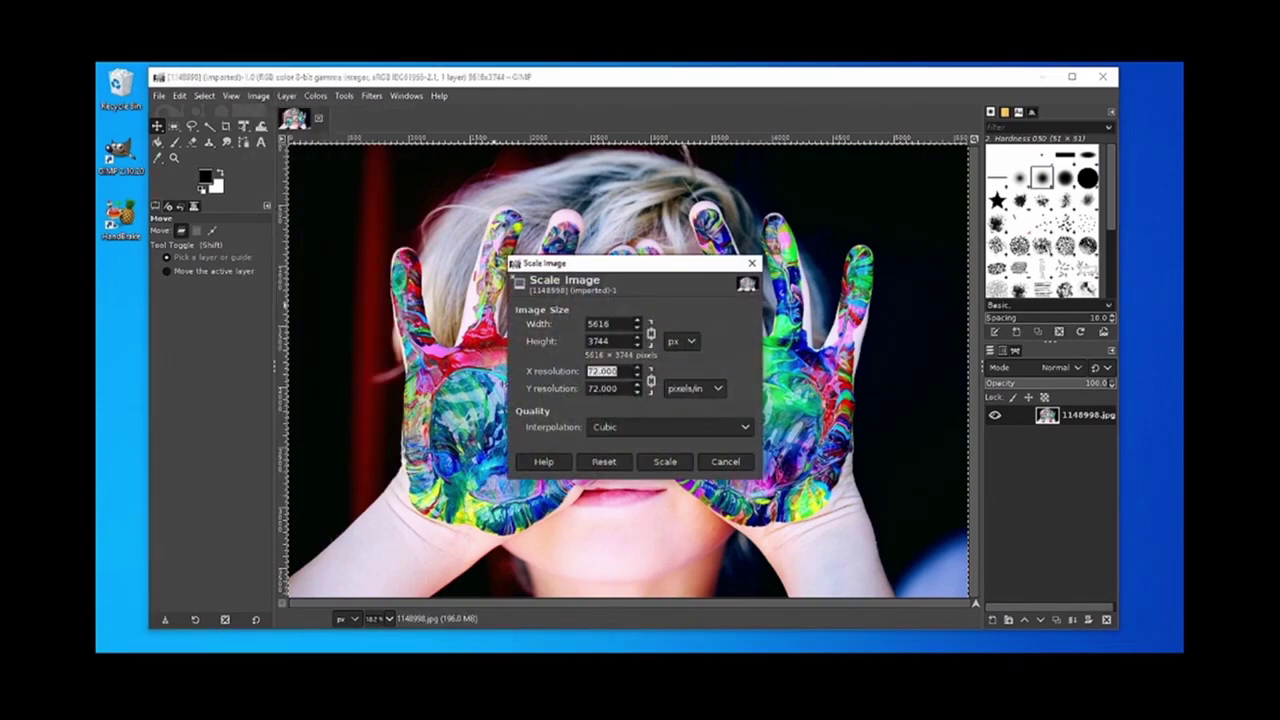
text(150)
key(shift+Tab)
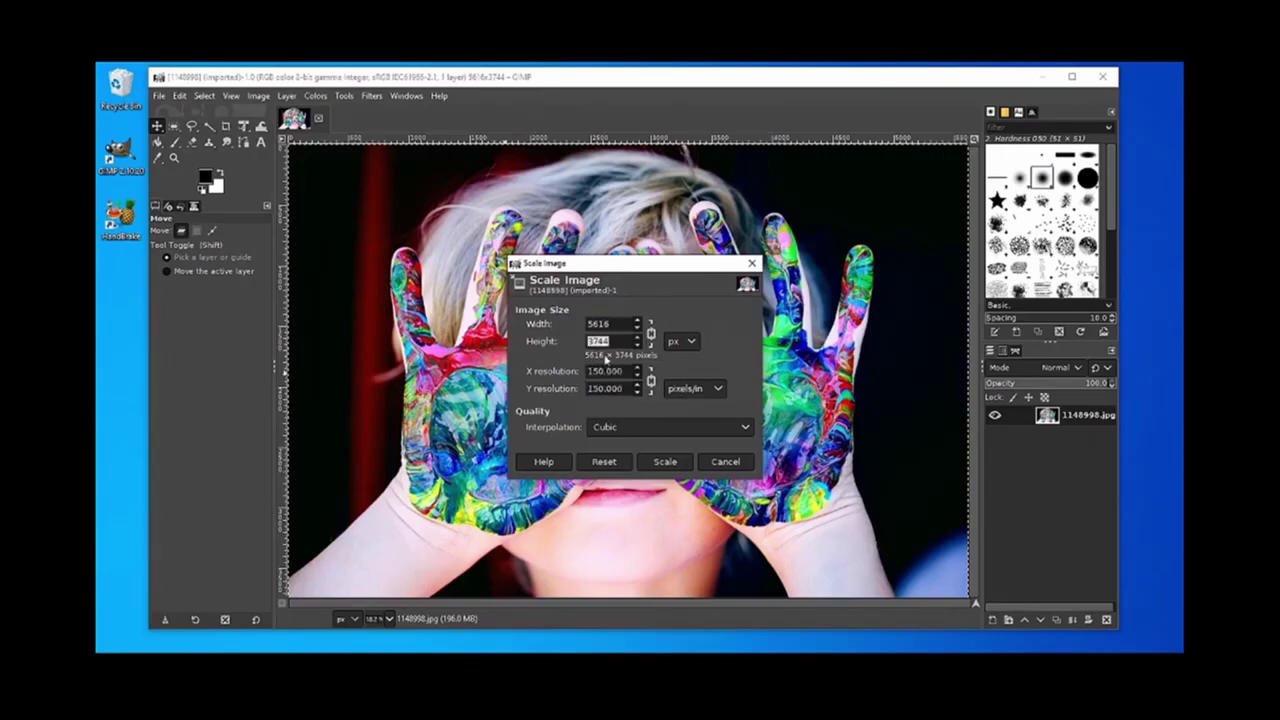
- Switch the image size units to centimeters and scale the image proportionally to a height of 29.7 cm
click(680, 342)
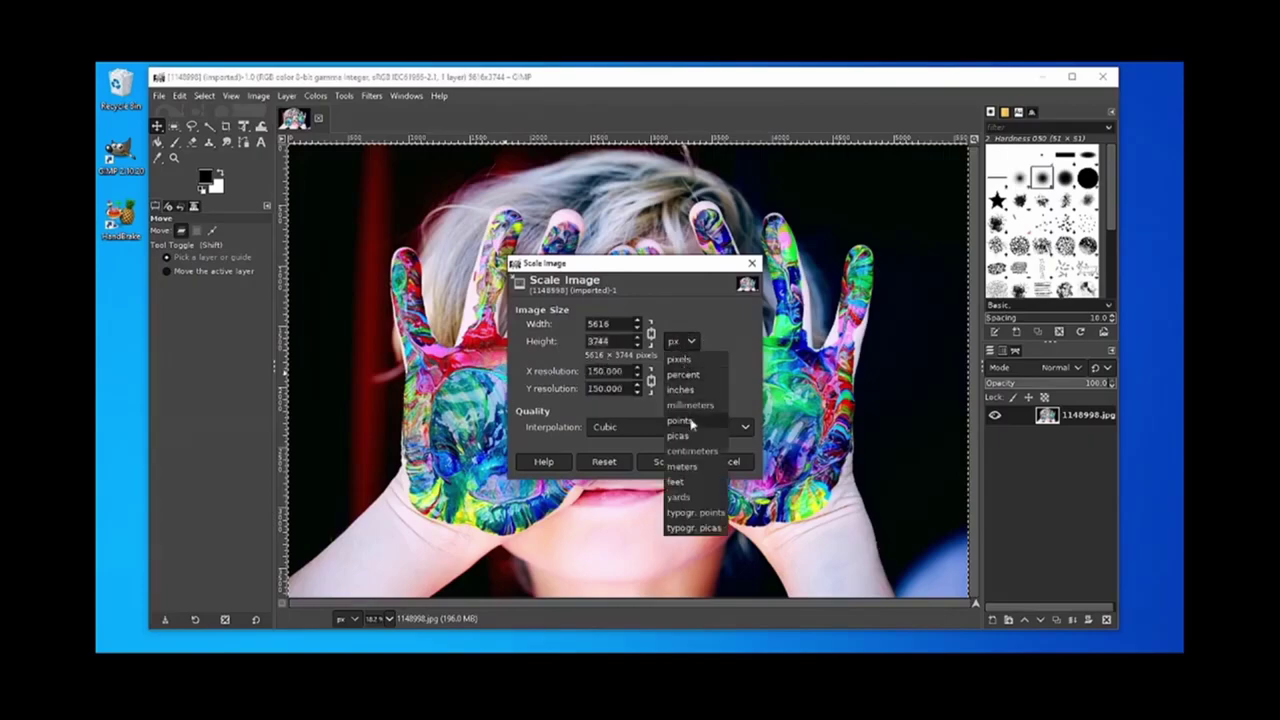
click(692, 451)
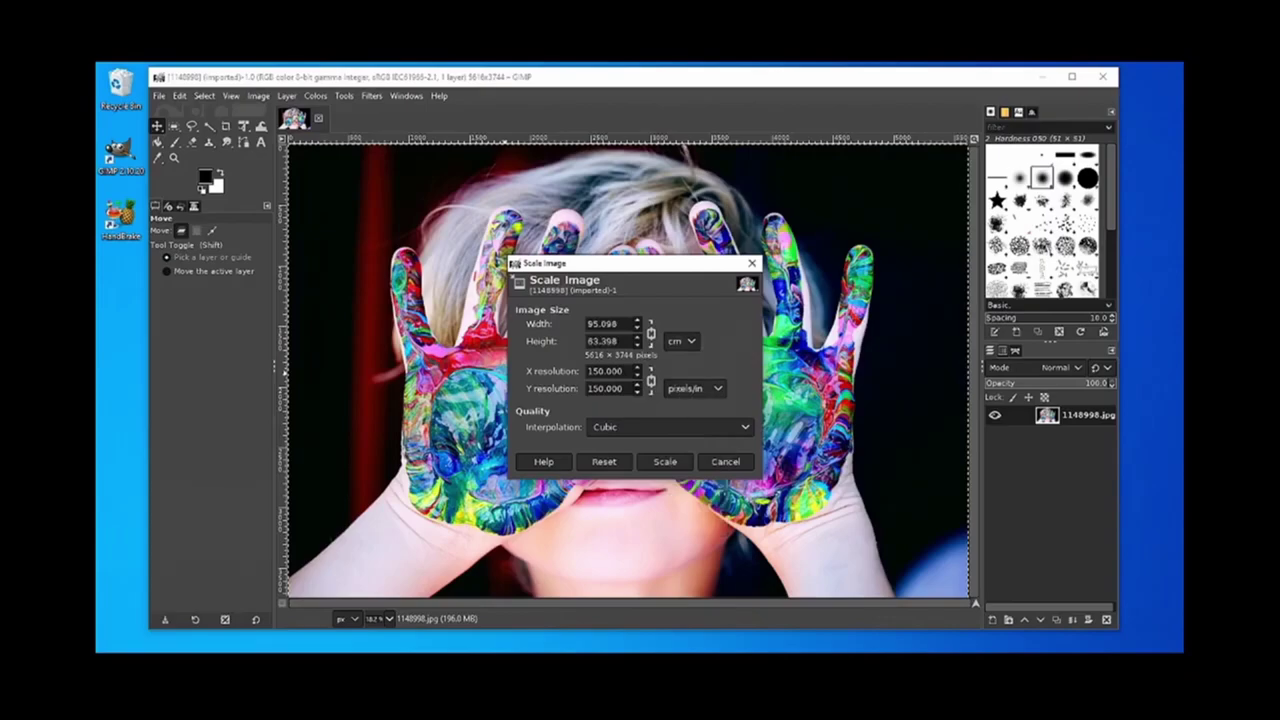
triple_click(603, 341)
text(29.7)
key(Tab)
click(662, 461)
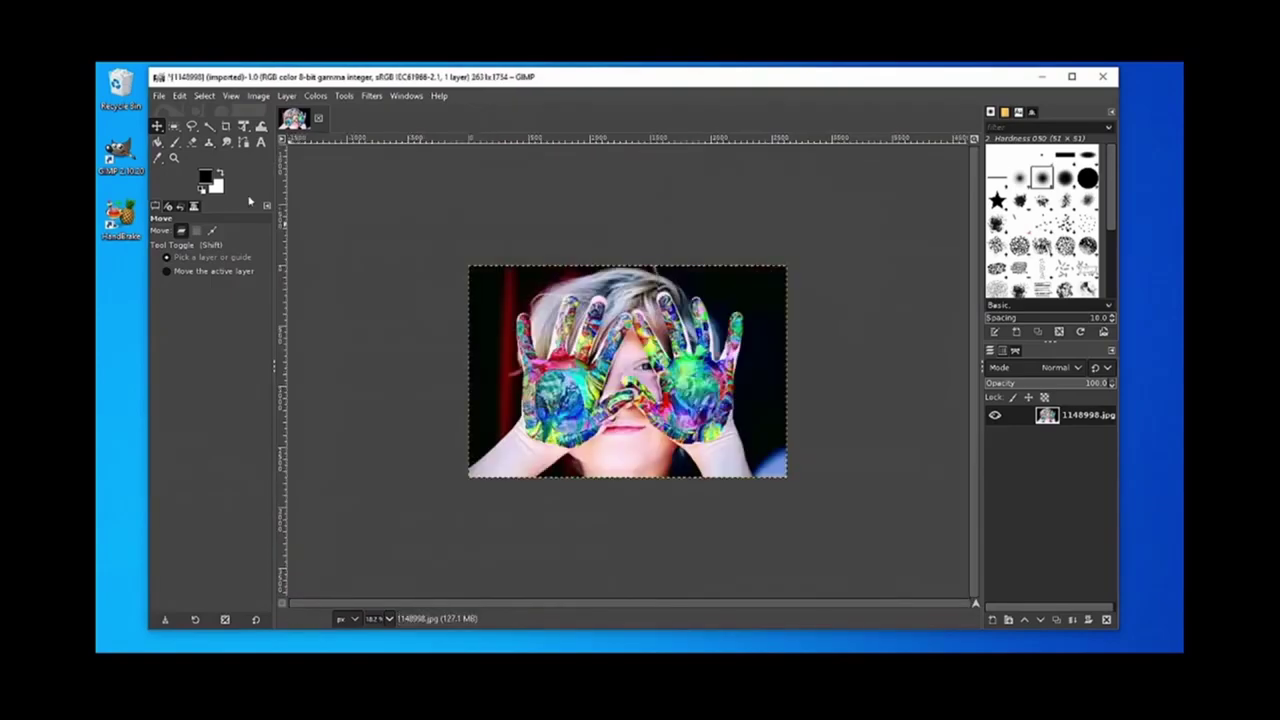
- Resize the canvas to a width of 42 cm, shifting the image horizontally to an X offset of about -41 px
click(258, 96)
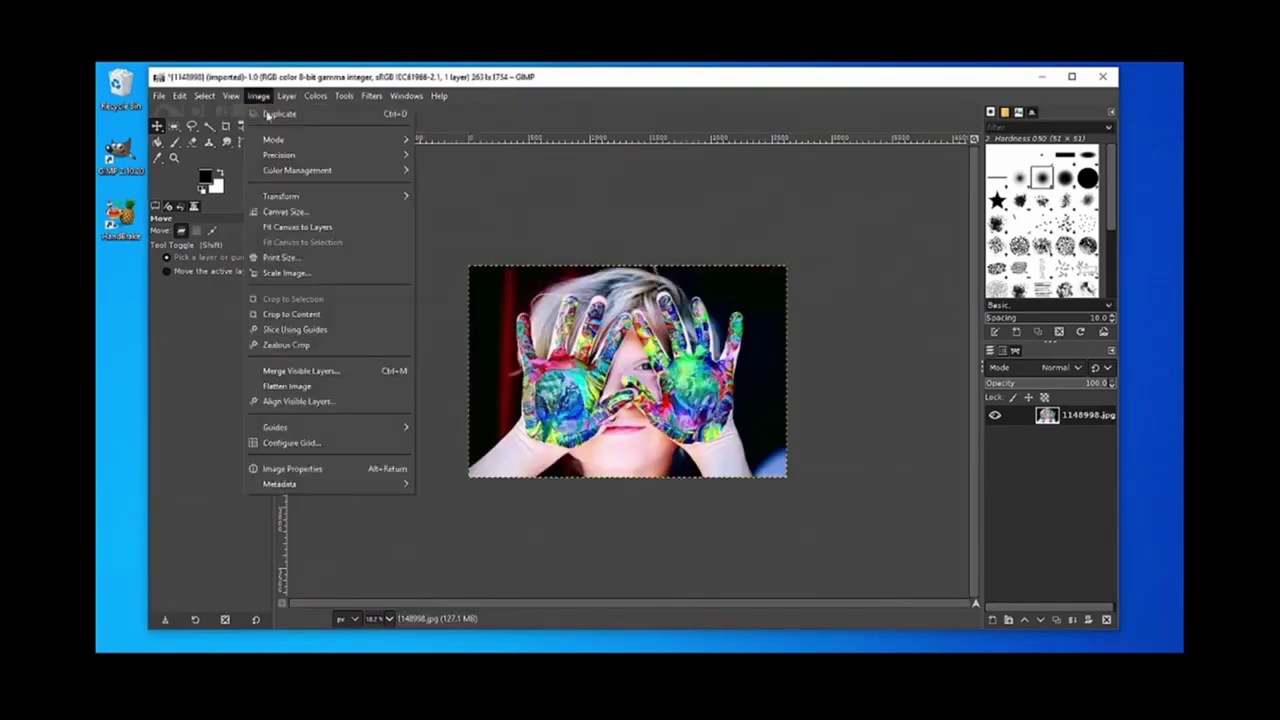
click(290, 208)
click(665, 262)
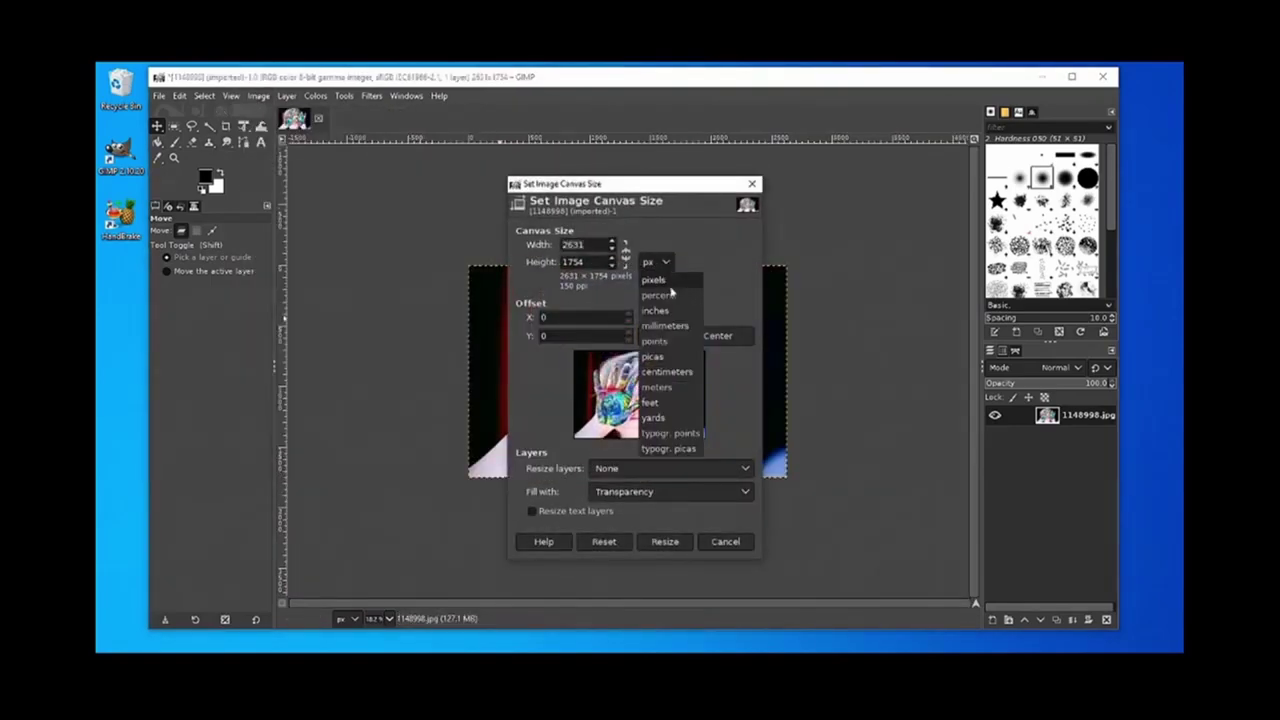
click(666, 371)
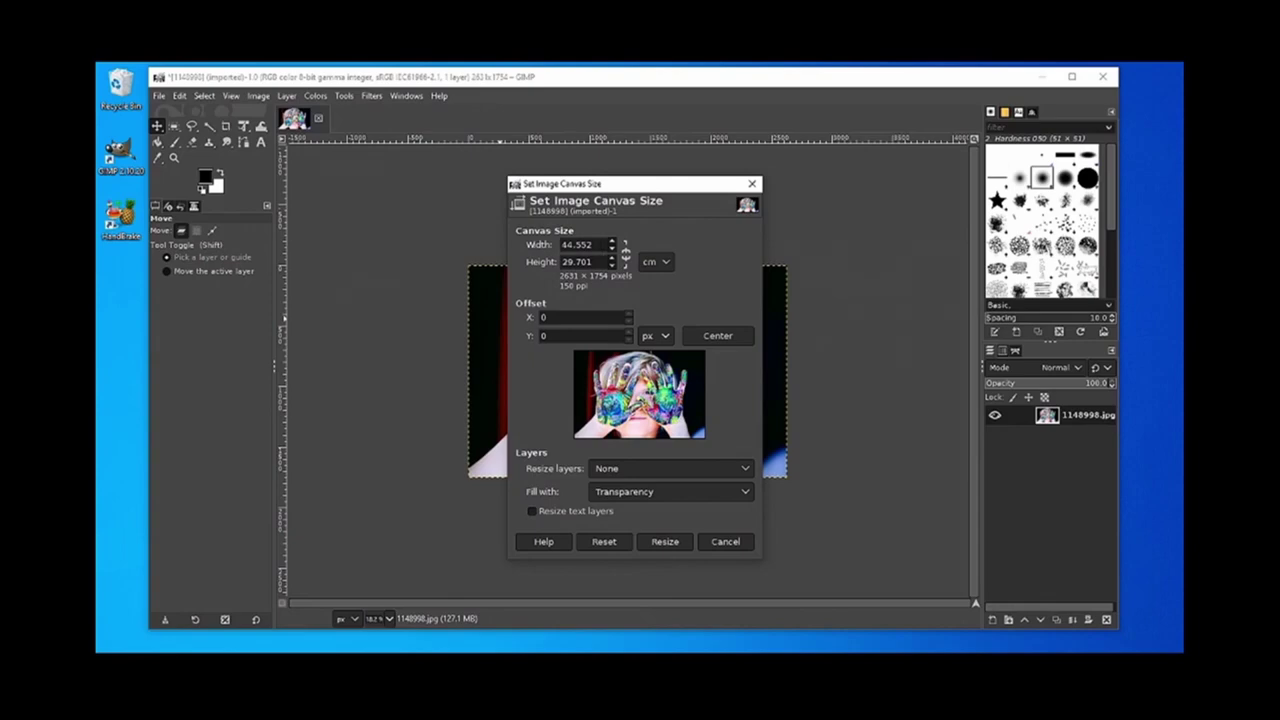
double_click(577, 245)
text(40)
text(2)
key(Tab)
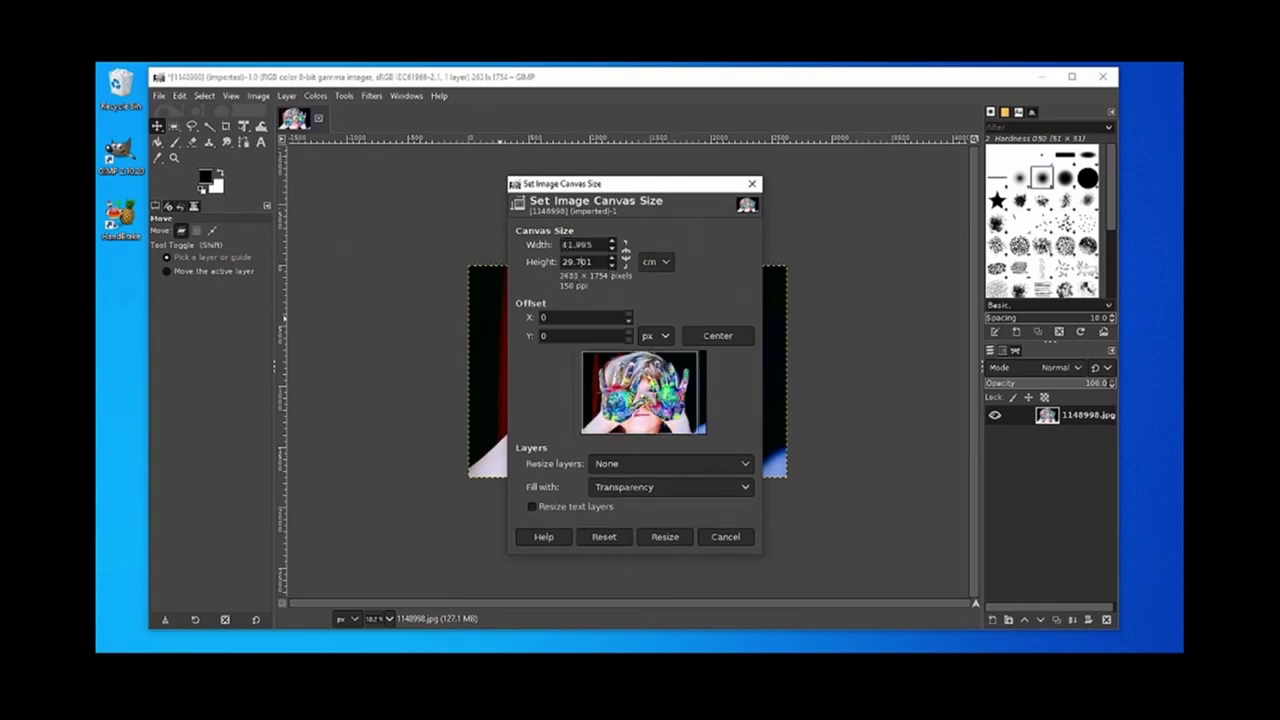
drag(643, 395, 639, 396)
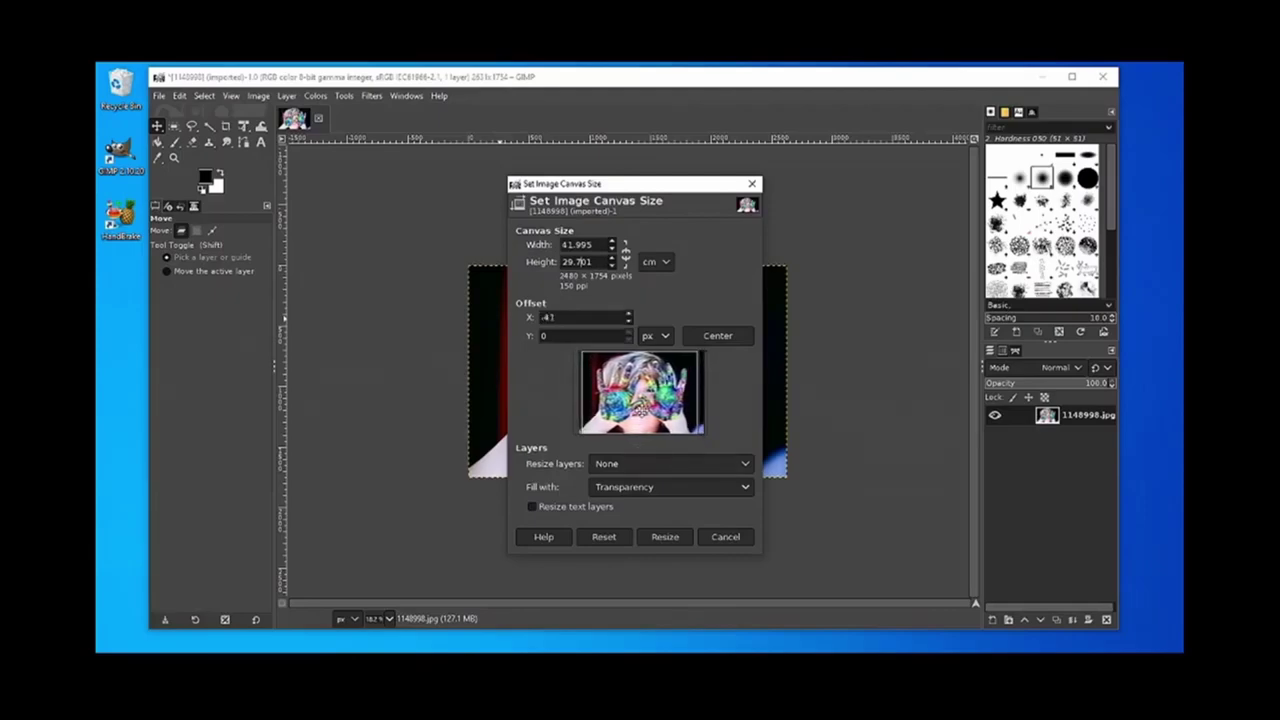
click(664, 537)
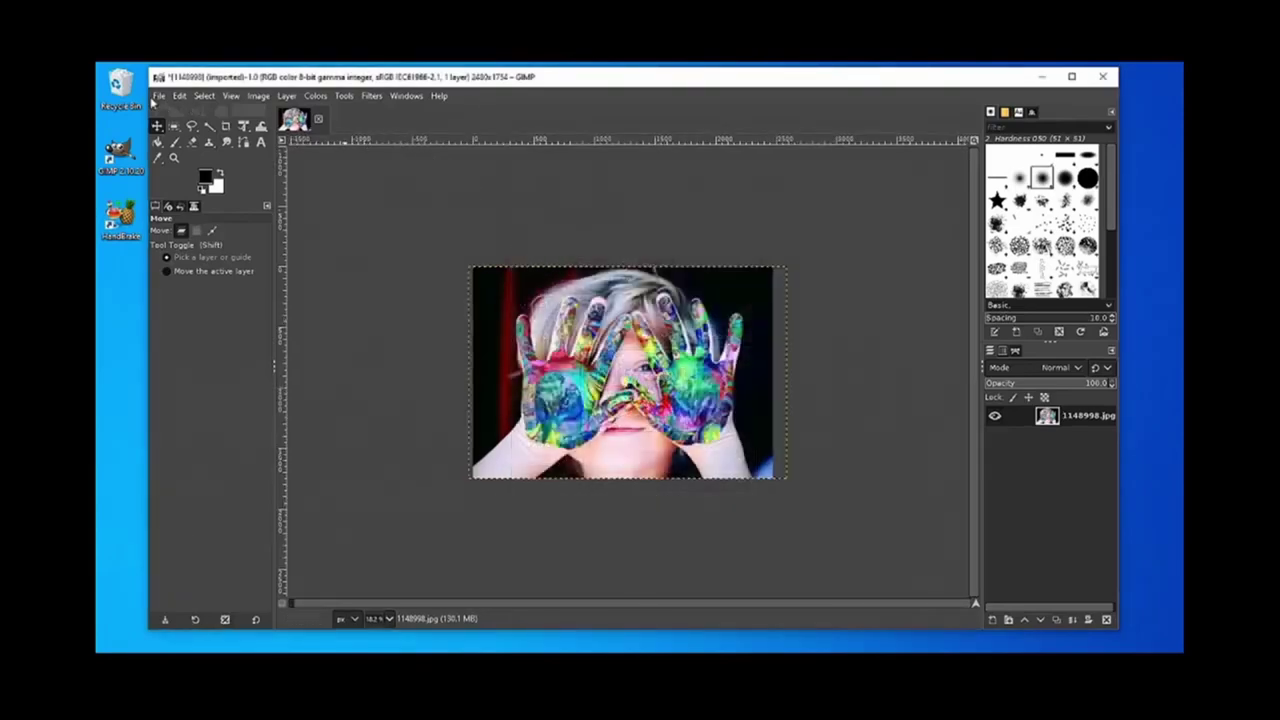
- Begin exporting the resized image and choose TIFF image as the export file type
click(158, 96)
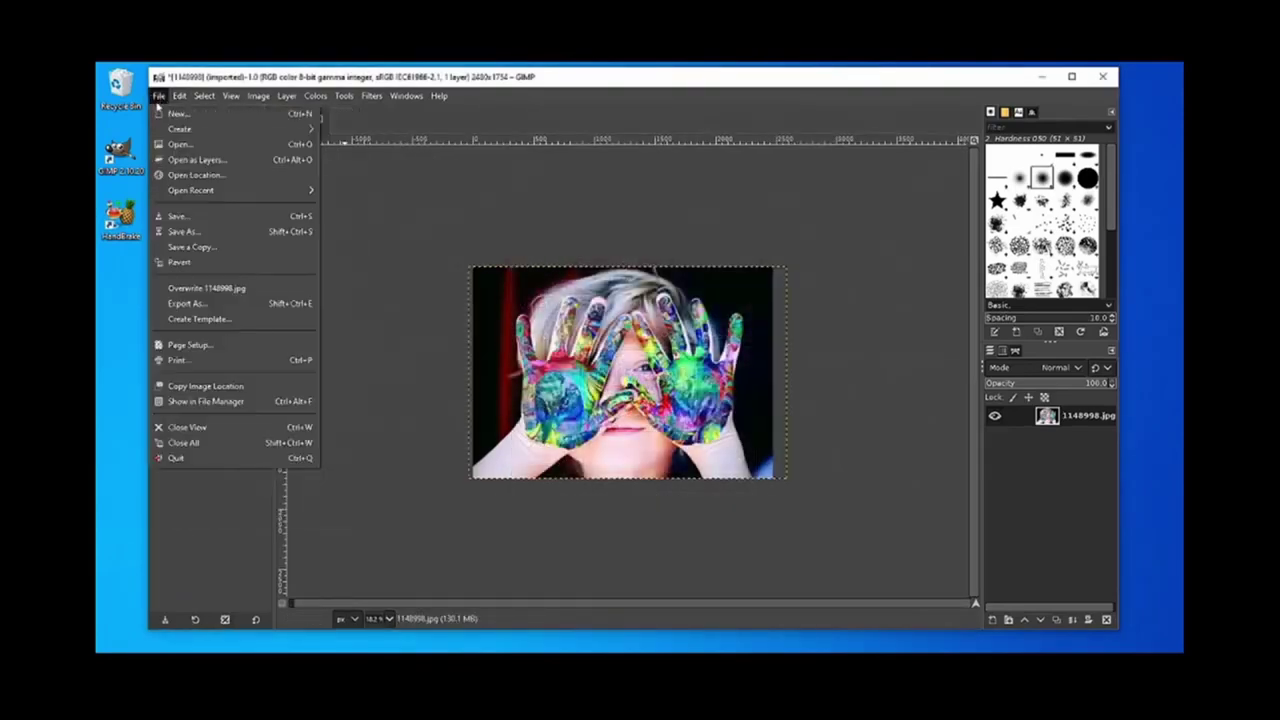
click(249, 306)
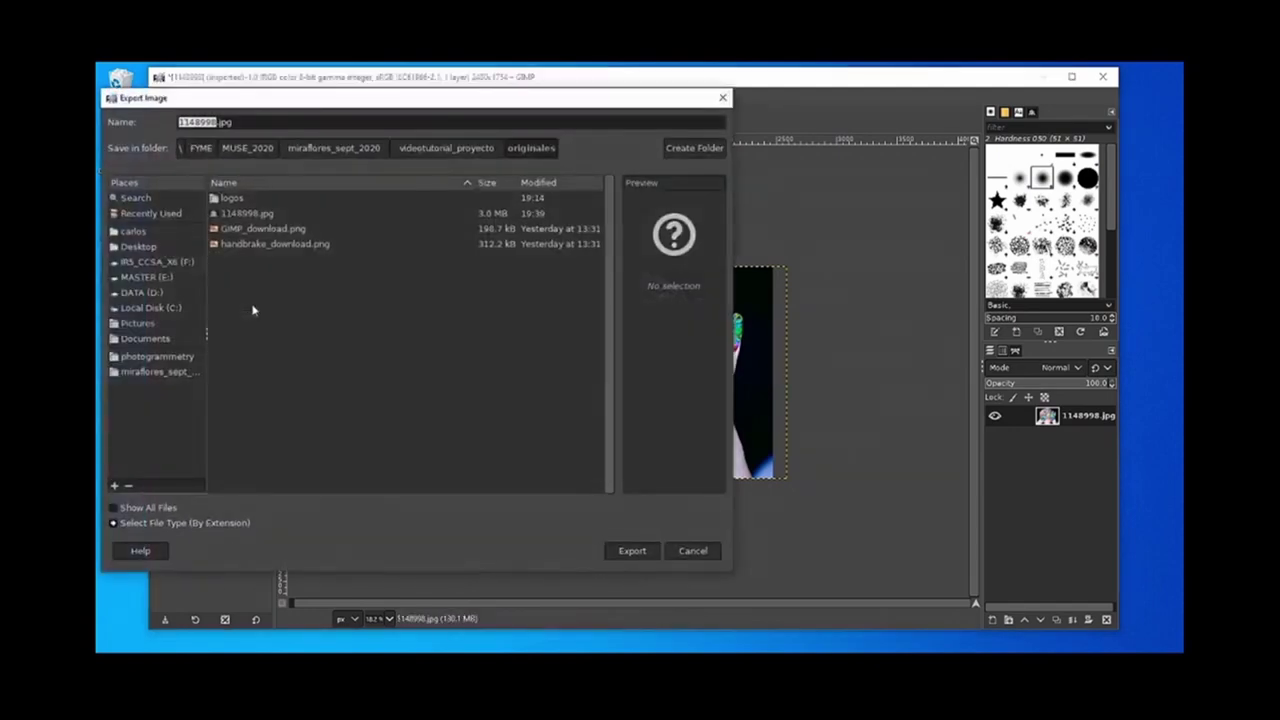
click(140, 522)
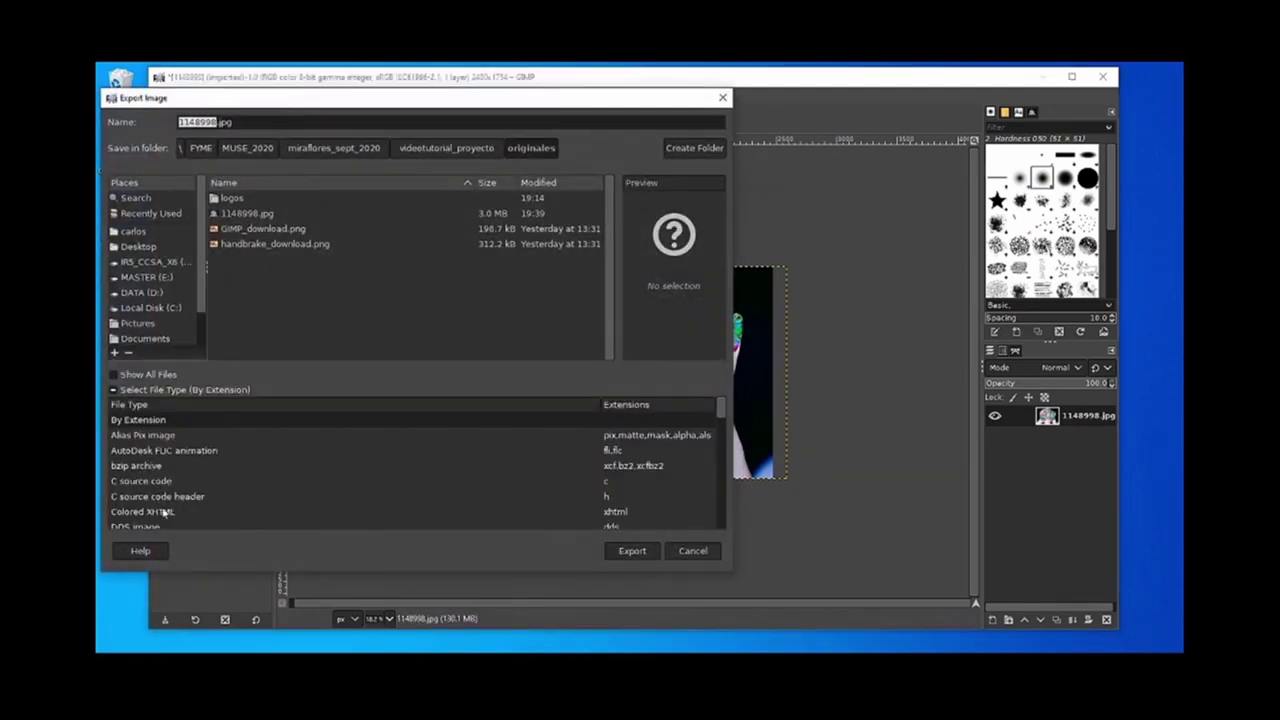
drag(723, 410, 722, 514)
click(640, 453)
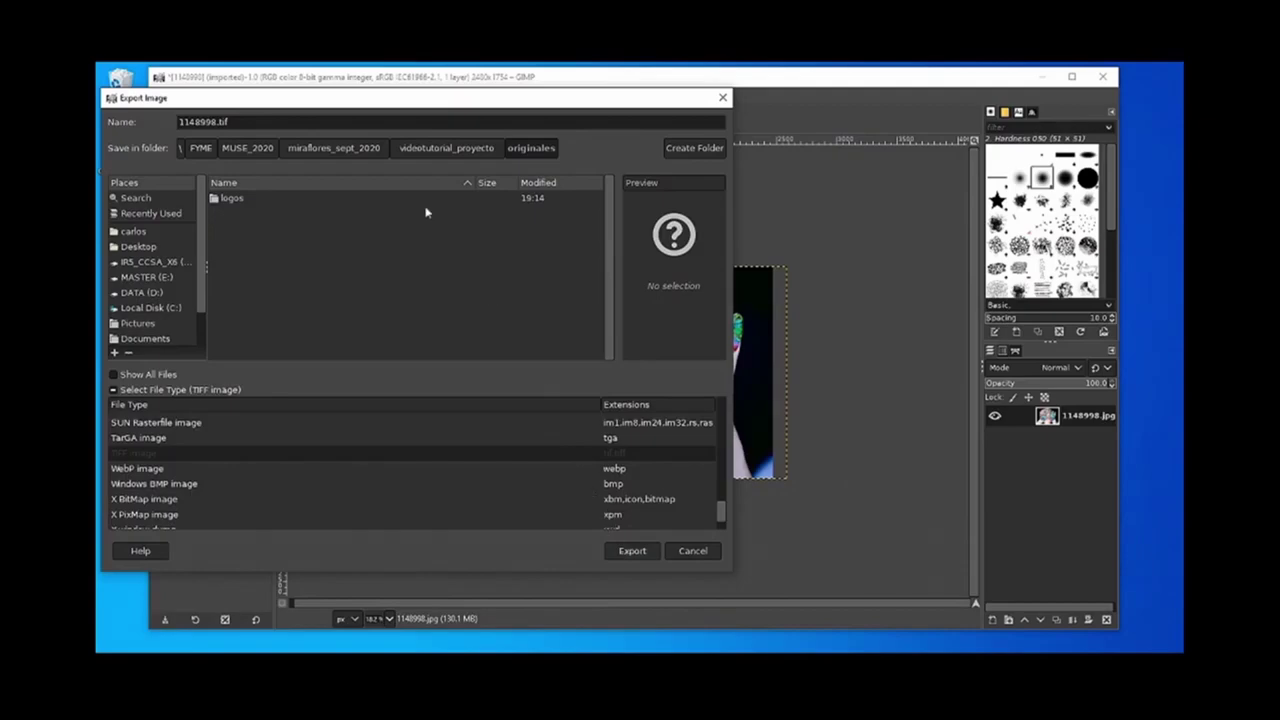
- Name the export file fondo_para_cartel_muse.tif
click(205, 121)
double_click(209, 121)
text(fondo_)
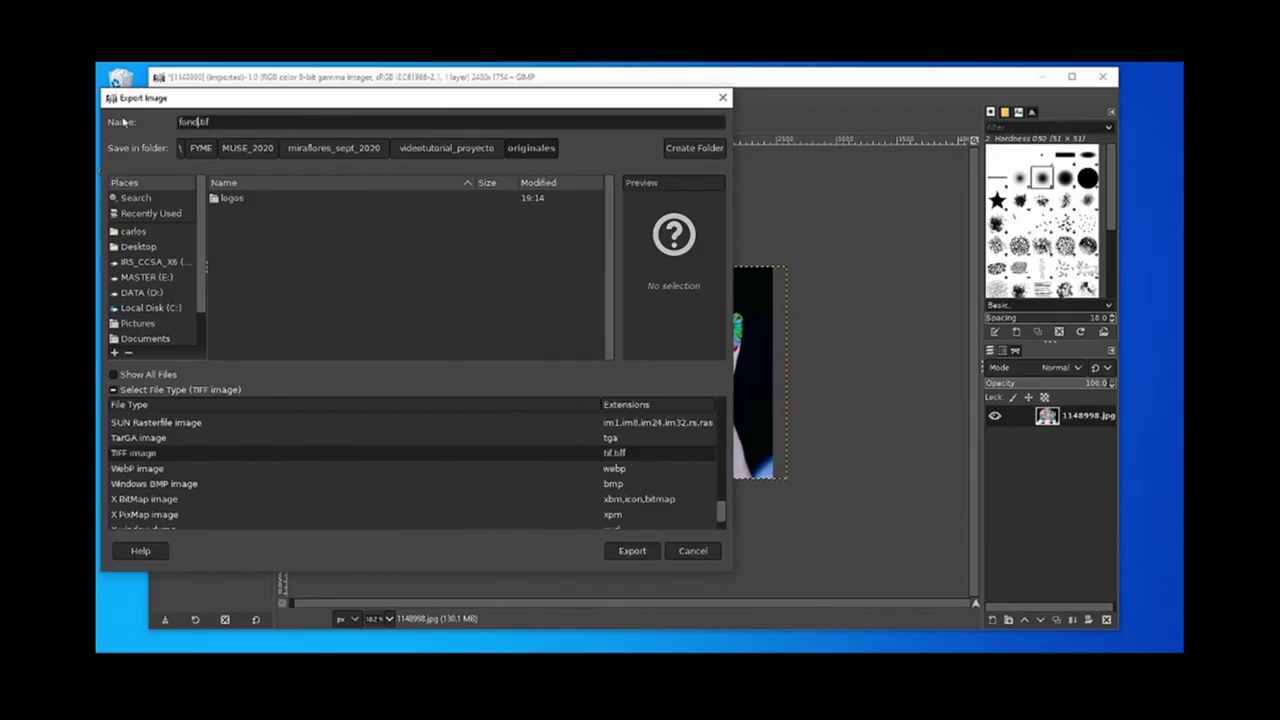
text(para )
text(_)
text(cartel)
text(_im)
text(use)
- Set the exportaciones folder inside videotutorial_proyecto as the destination and export the TIFF without compression
click(488, 149)
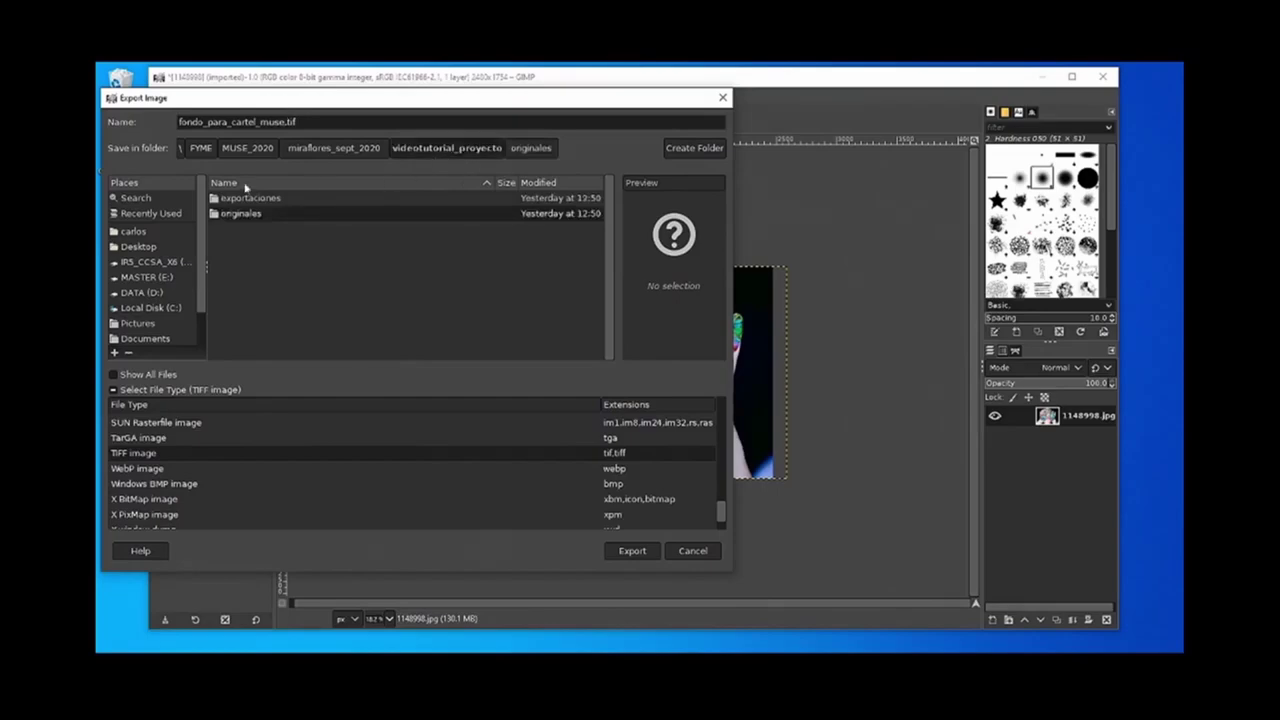
click(252, 201)
double_click(282, 202)
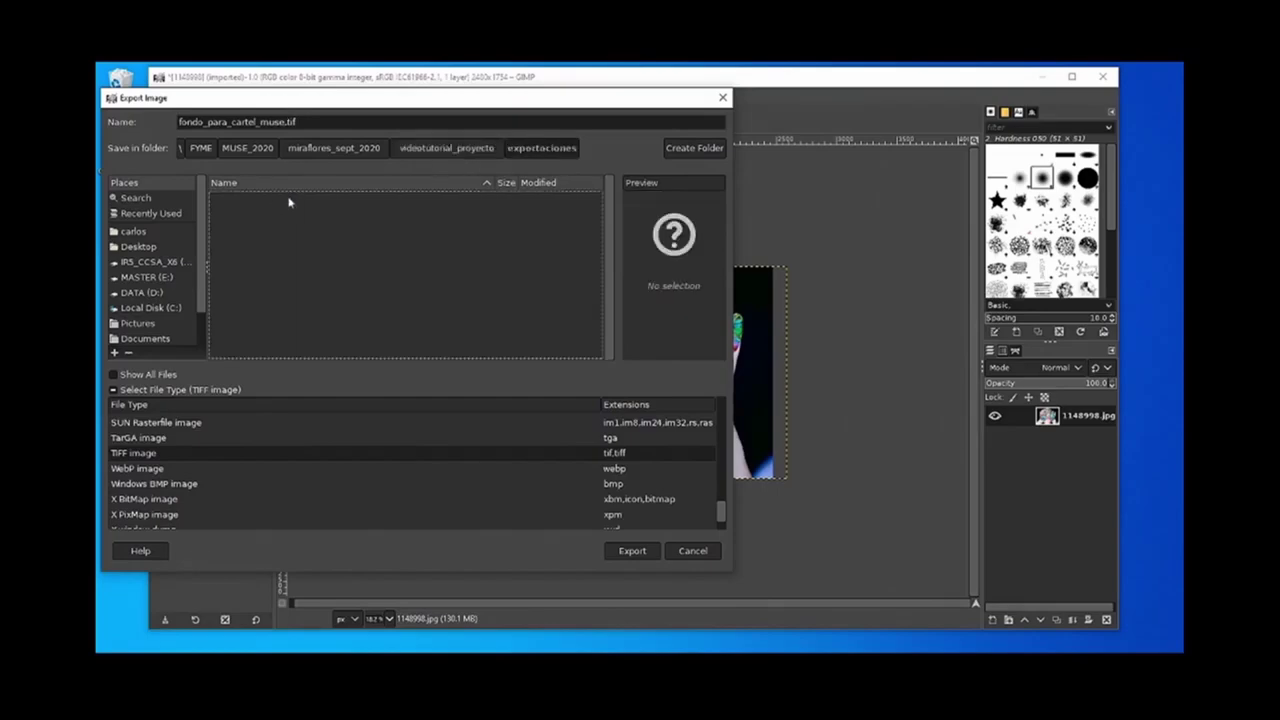
click(622, 552)
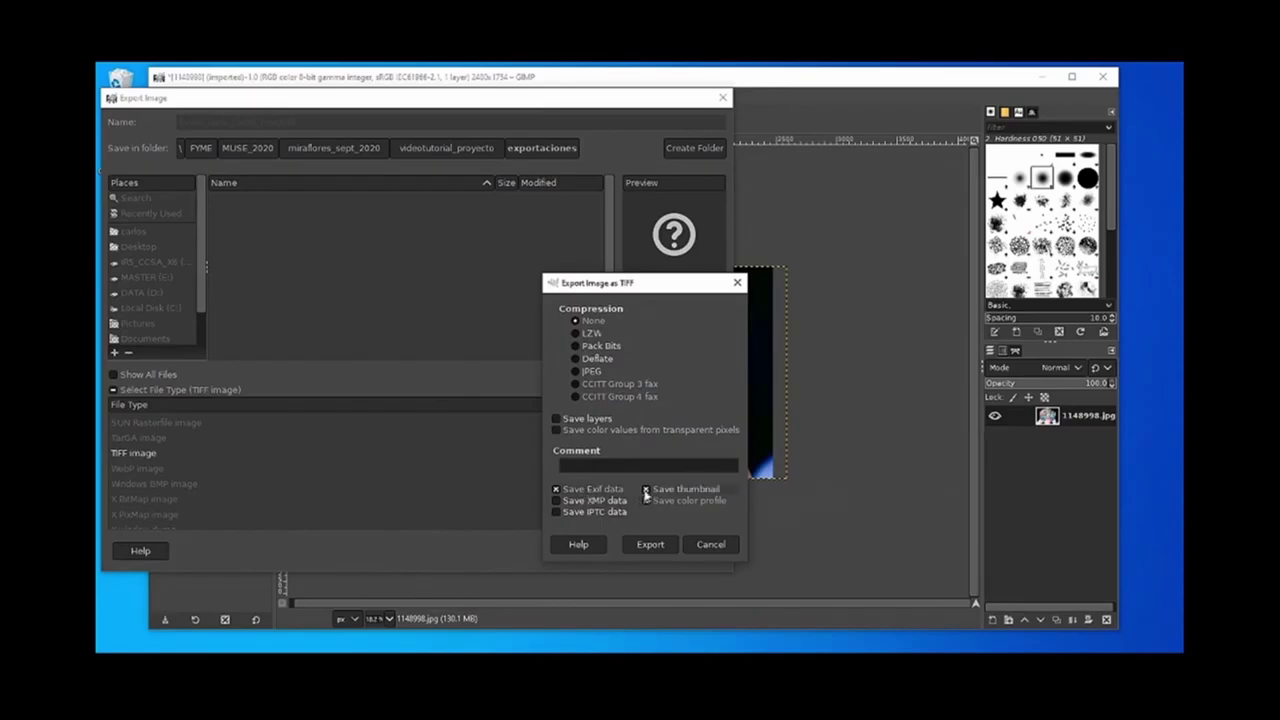
click(668, 545)
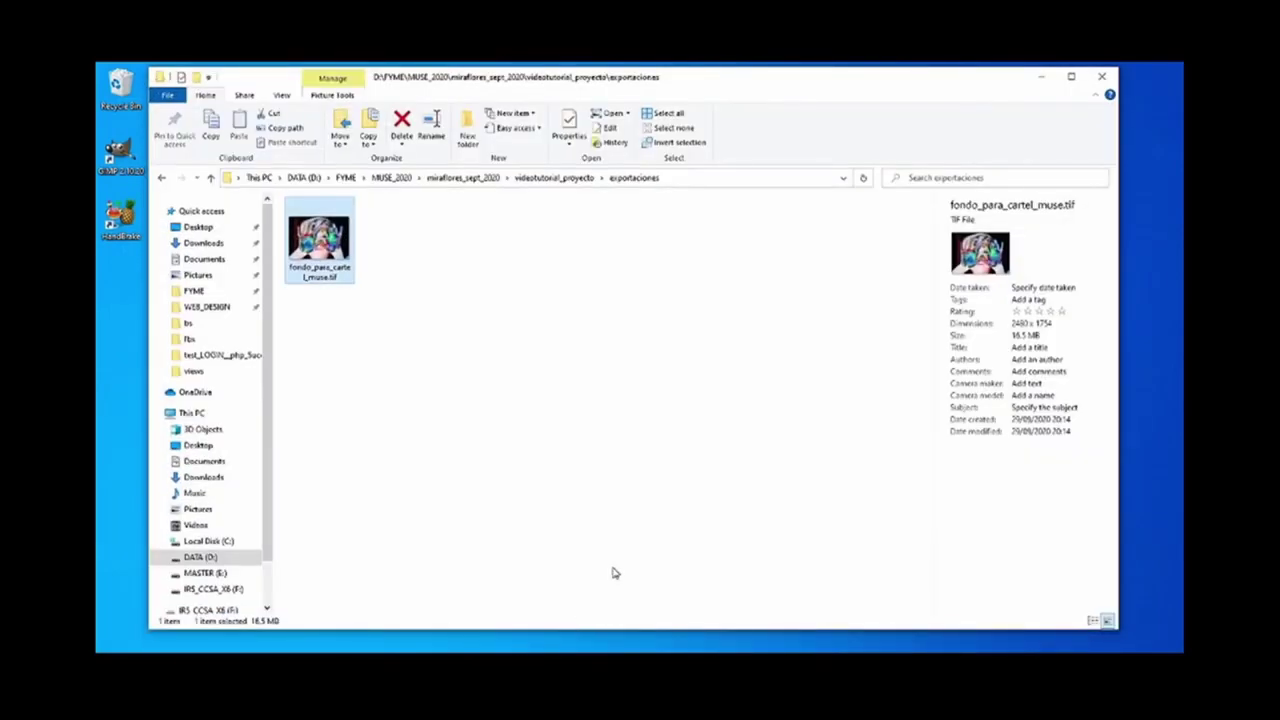
- Examine the detailed properties of fondo_para_cartel_muse.tif in File Explorer, checking its pixel dimensions and horizontal and vertical resolution
click(423, 297)
click(320, 245)
right_click(328, 258)
click(365, 620)
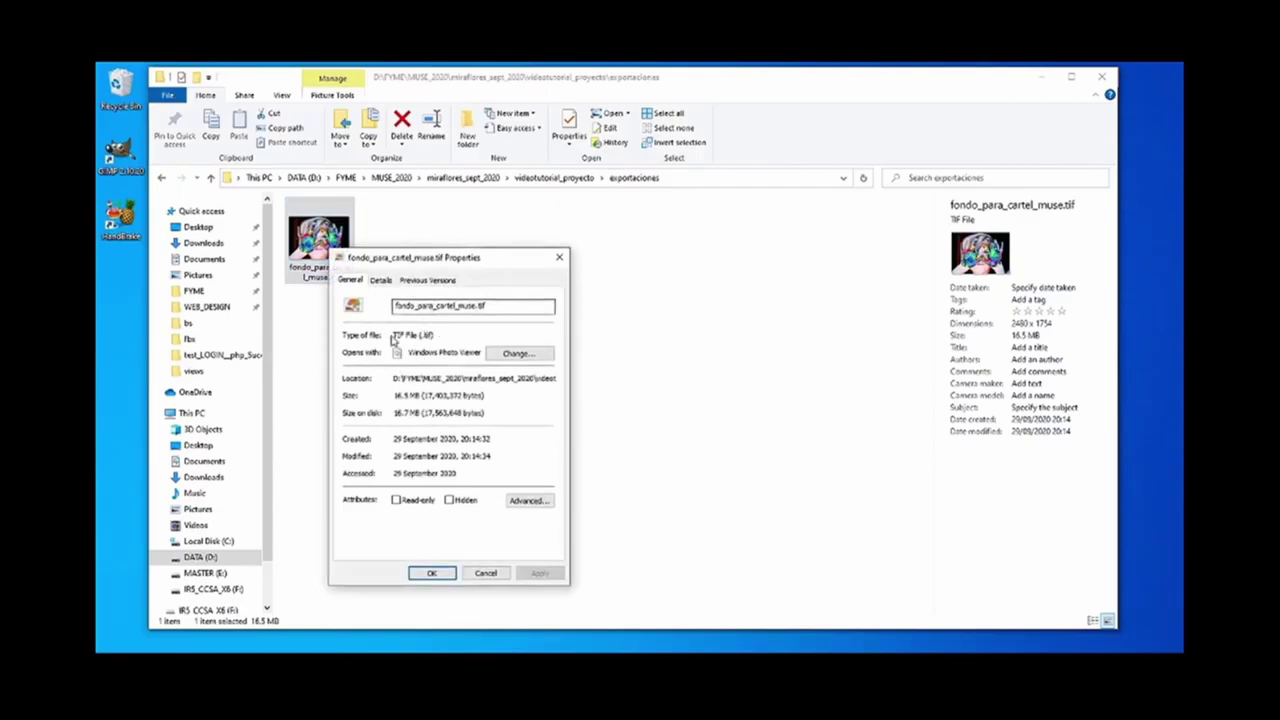
click(386, 283)
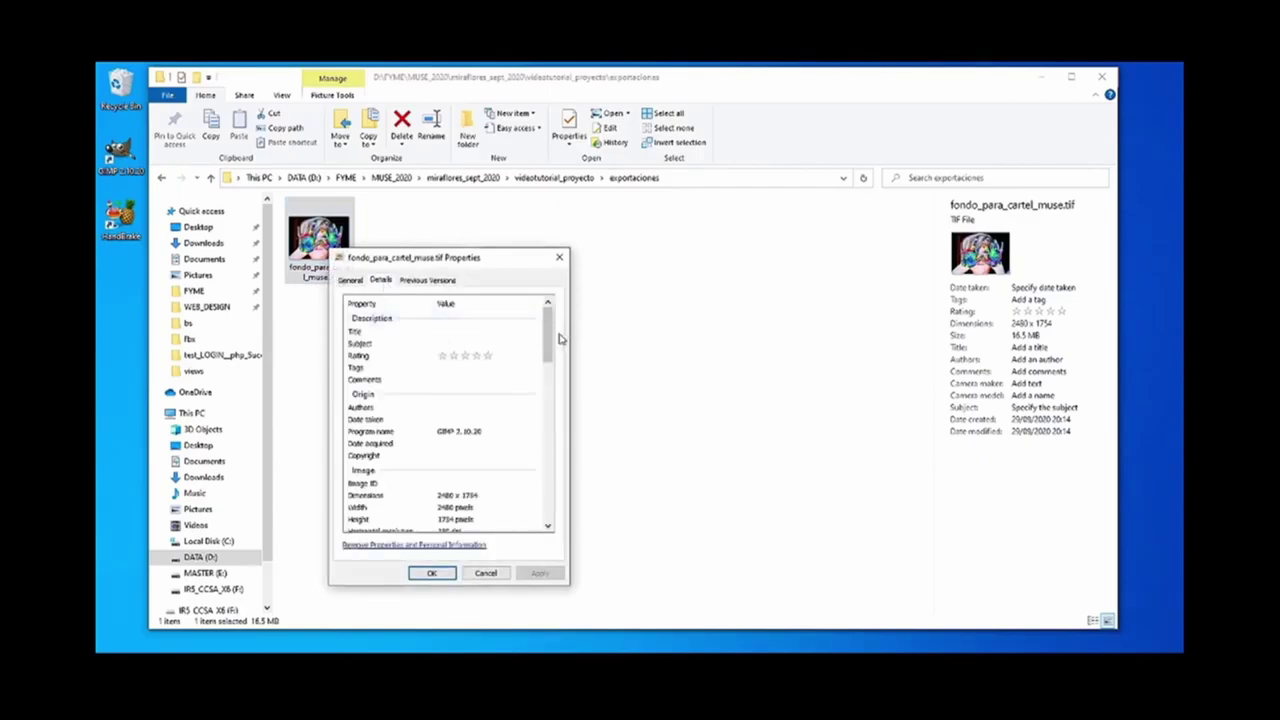
drag(550, 337, 550, 388)
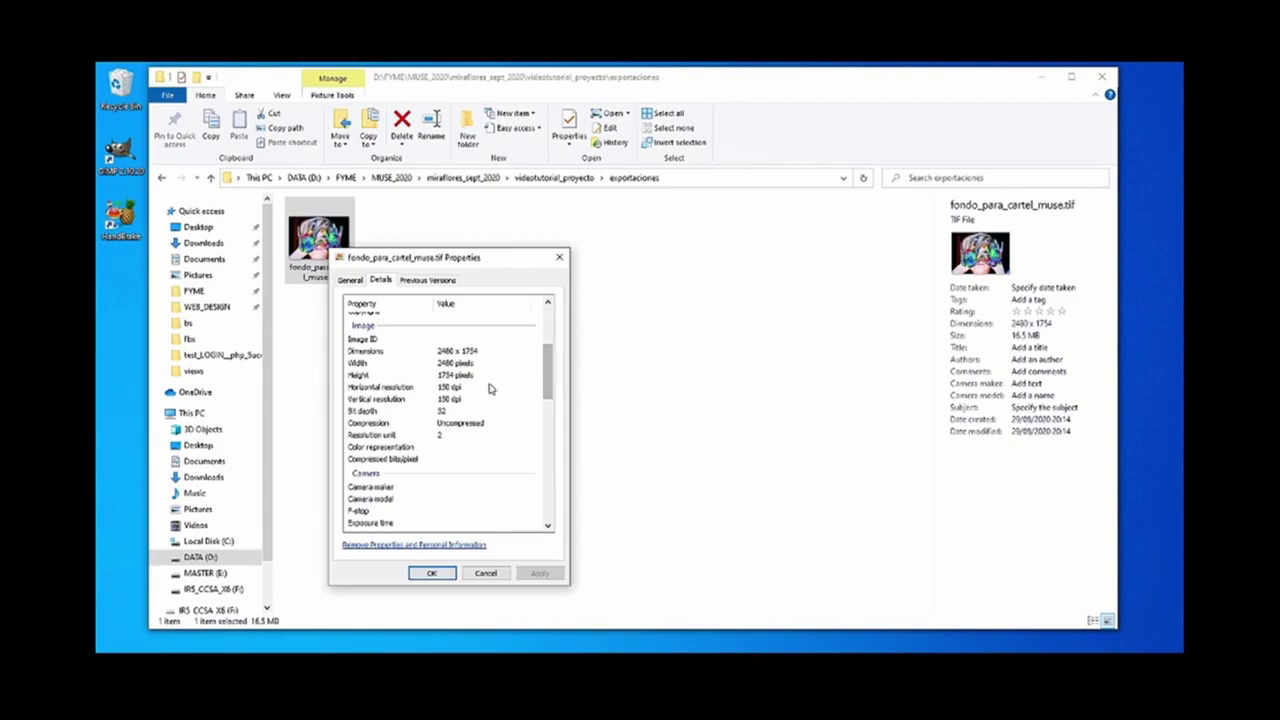
click(470, 392)
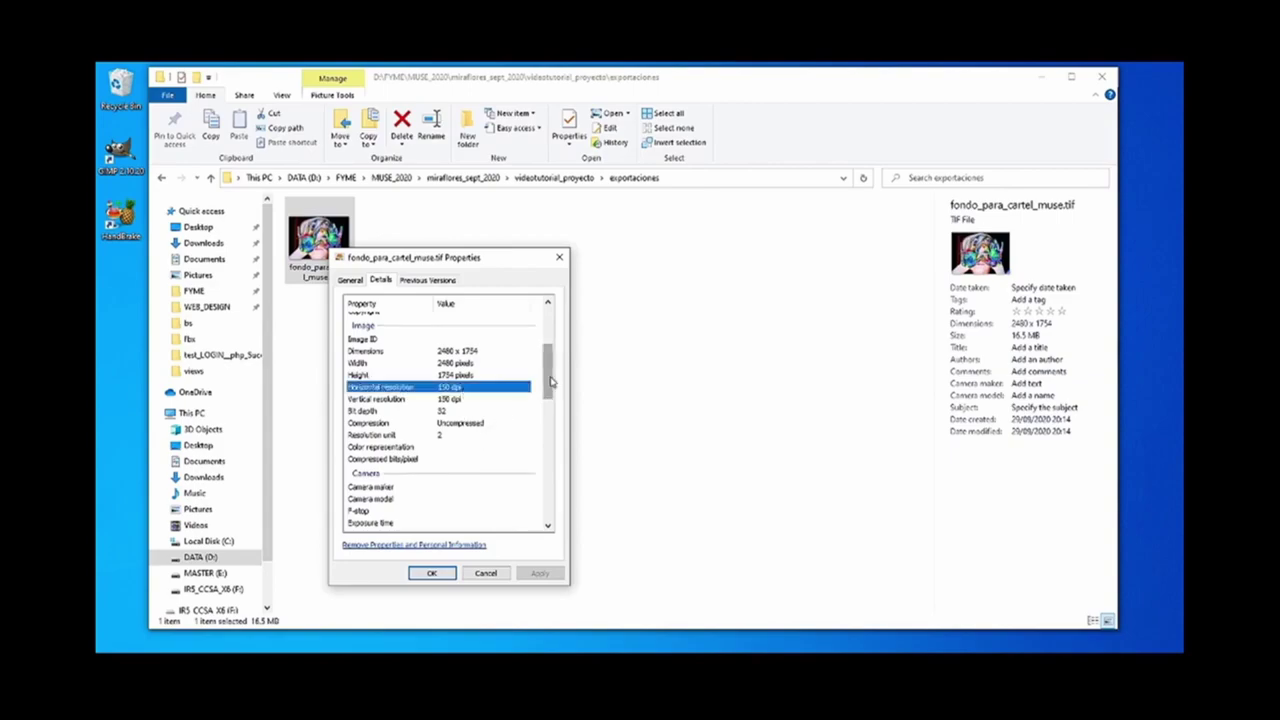
drag(548, 388, 548, 400)
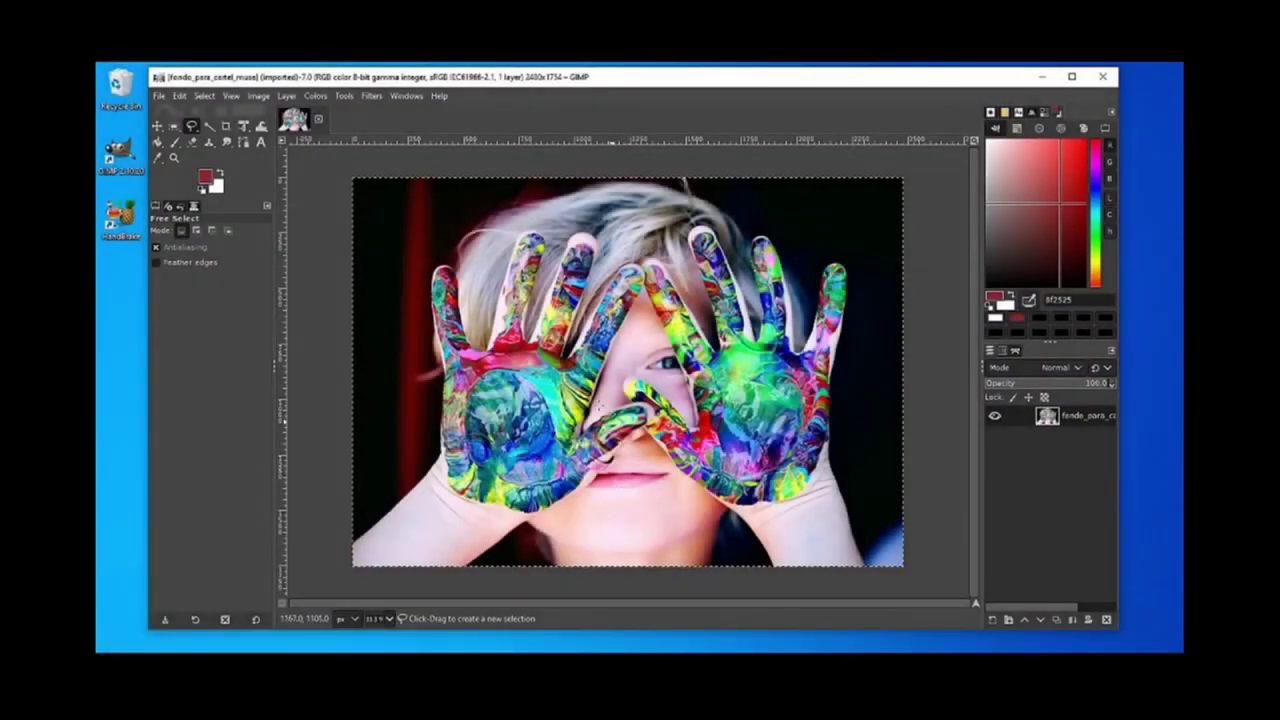
- Fuzzy-select the dark background on both sides of the child, adding the area above the hair and the blurred blue corner to the selection
click(208, 126)
click(380, 237)
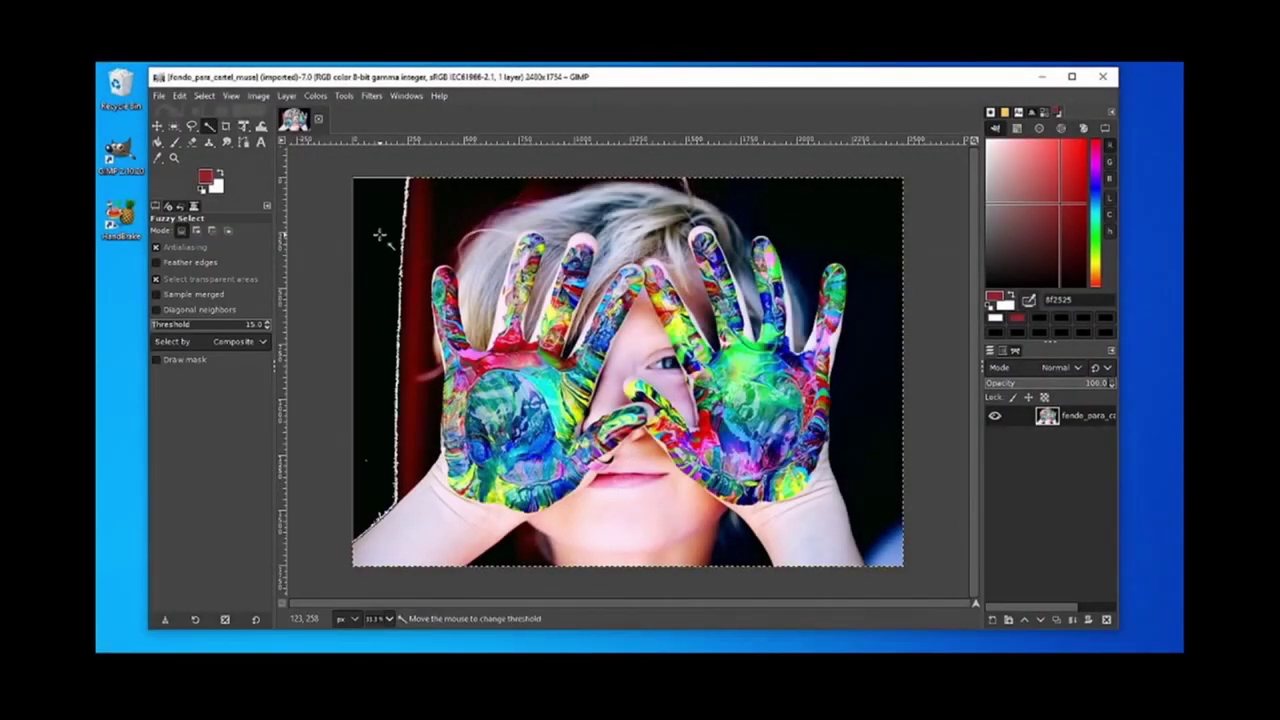
drag(380, 237, 537, 201)
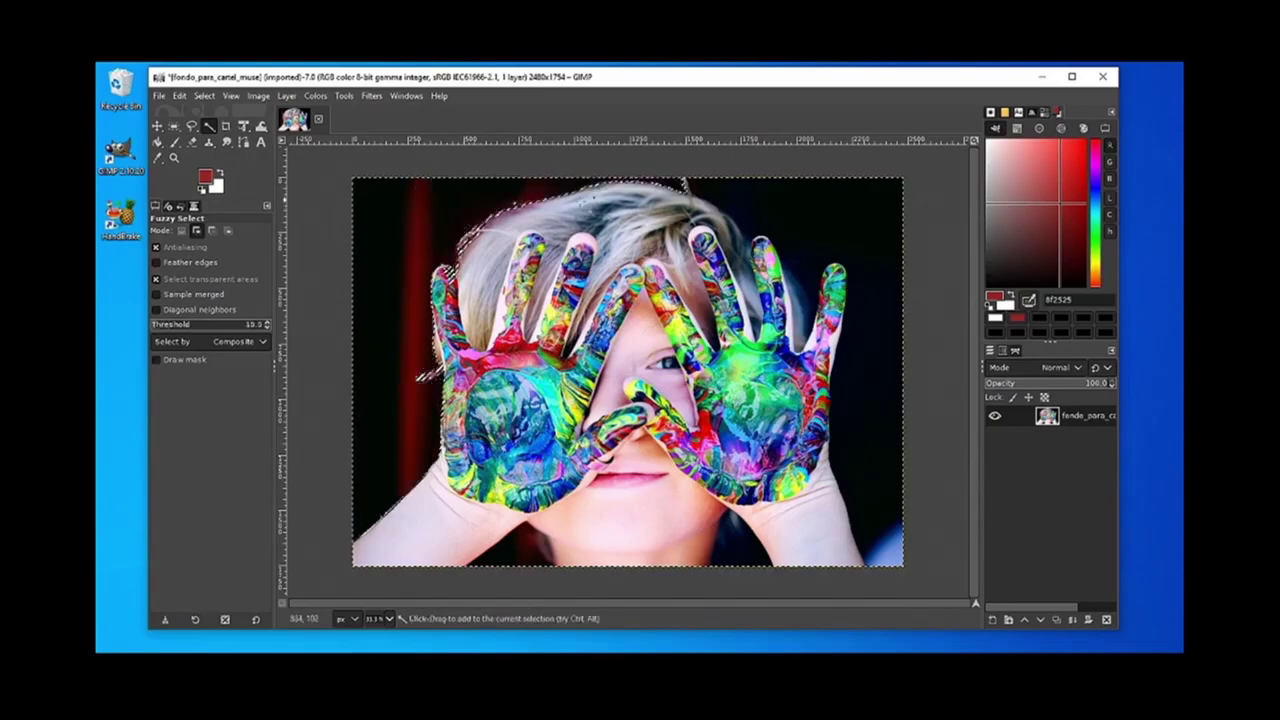
drag(755, 202, 790, 218)
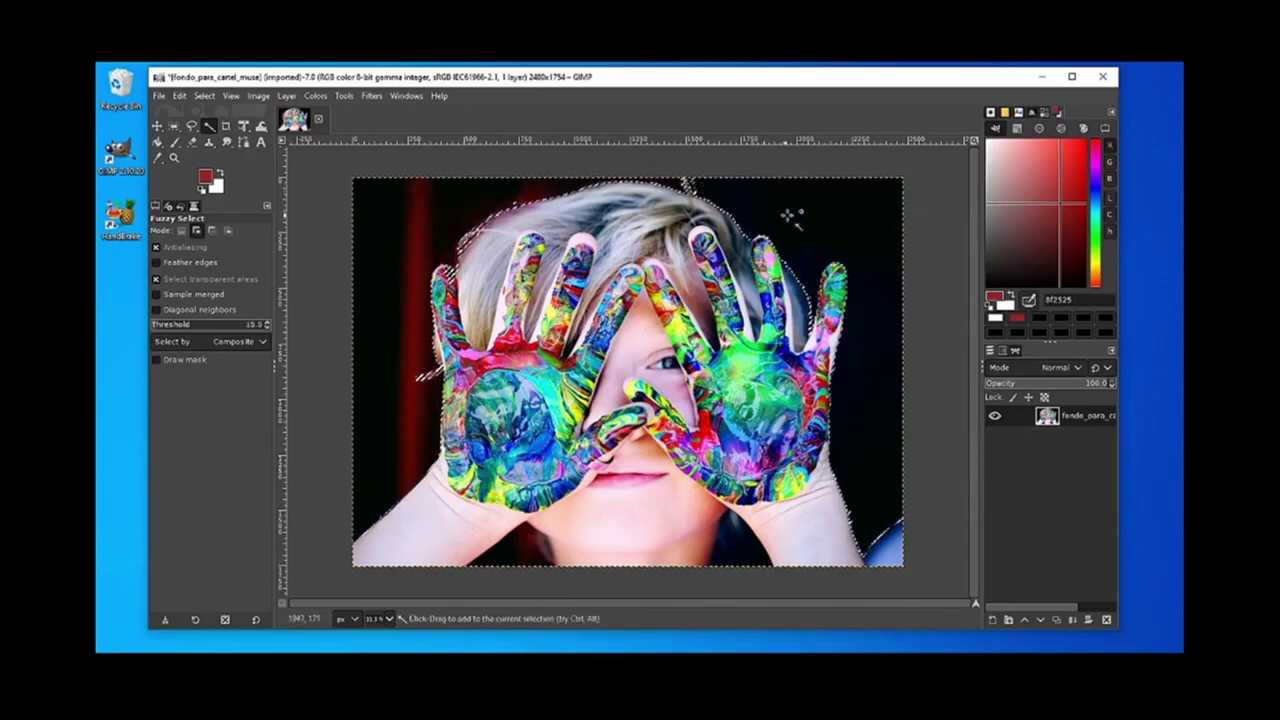
drag(889, 478, 889, 491)
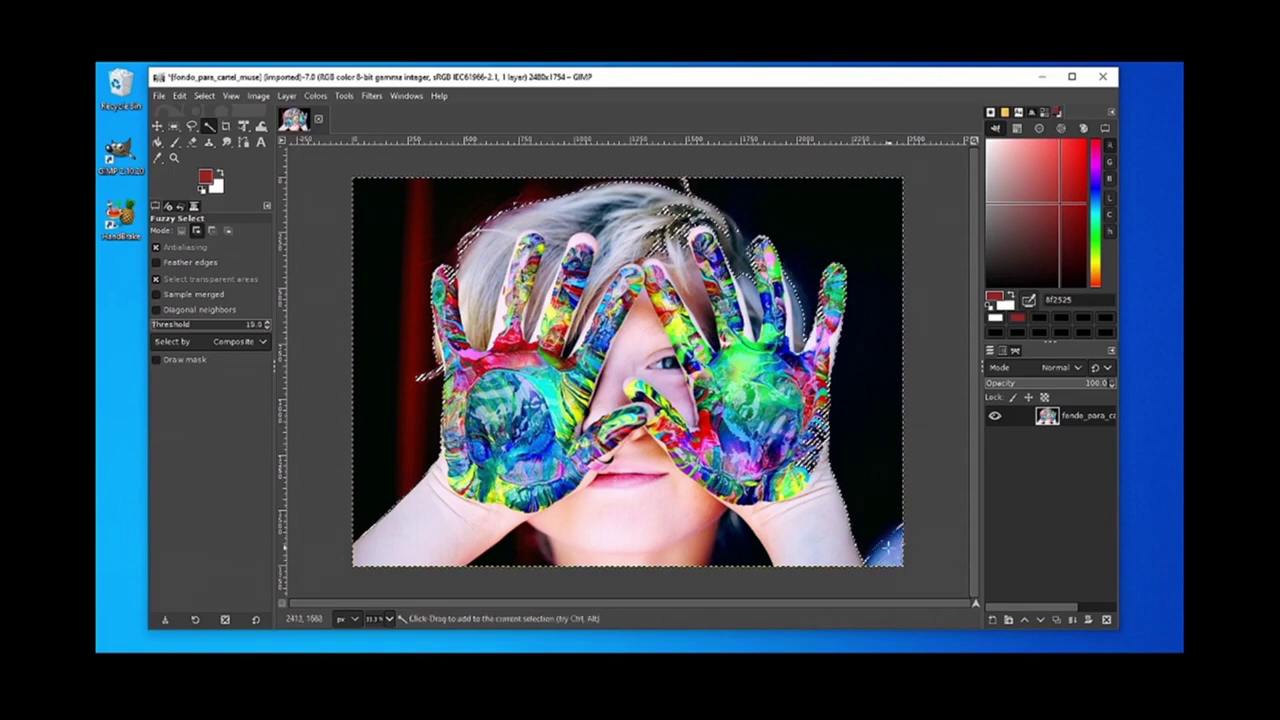
mouse_move(886, 548)
mouse_down()
mouse_move(875, 543)
mouse_move(900, 560)
mouse_move(894, 545)
mouse_up()
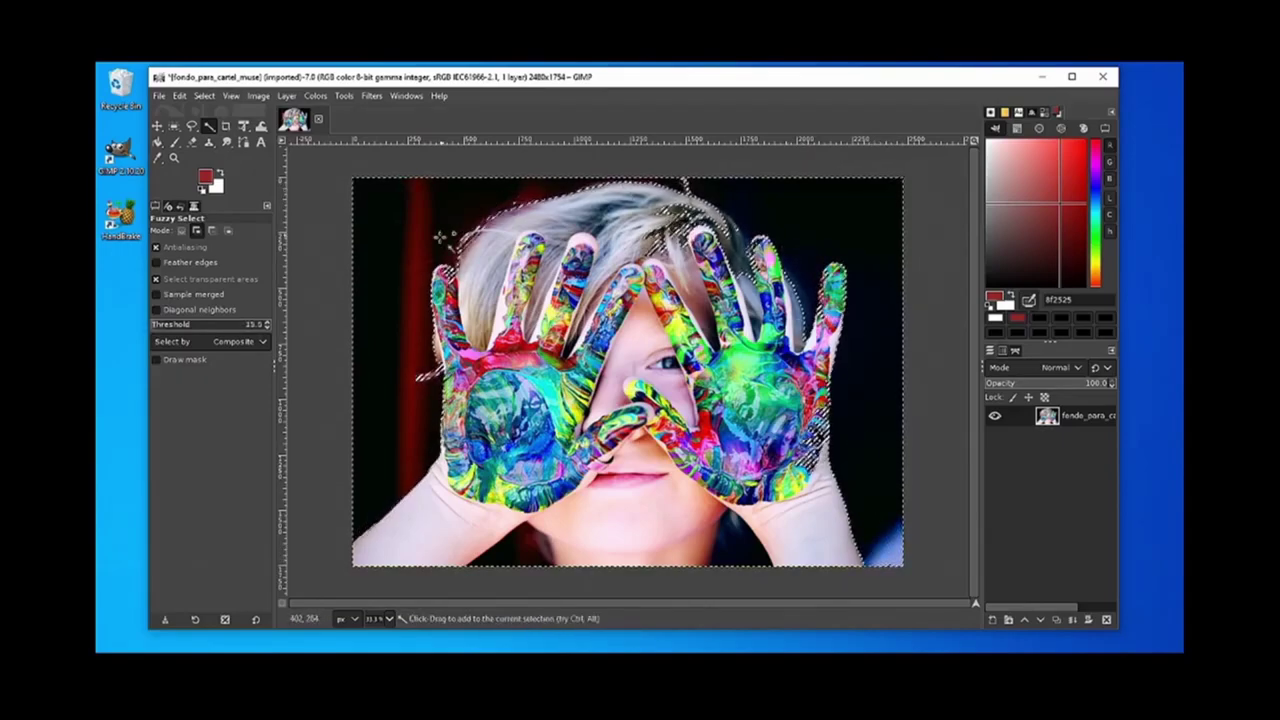
- Delete the selected background to transparency and clear the selection
key(Delete)
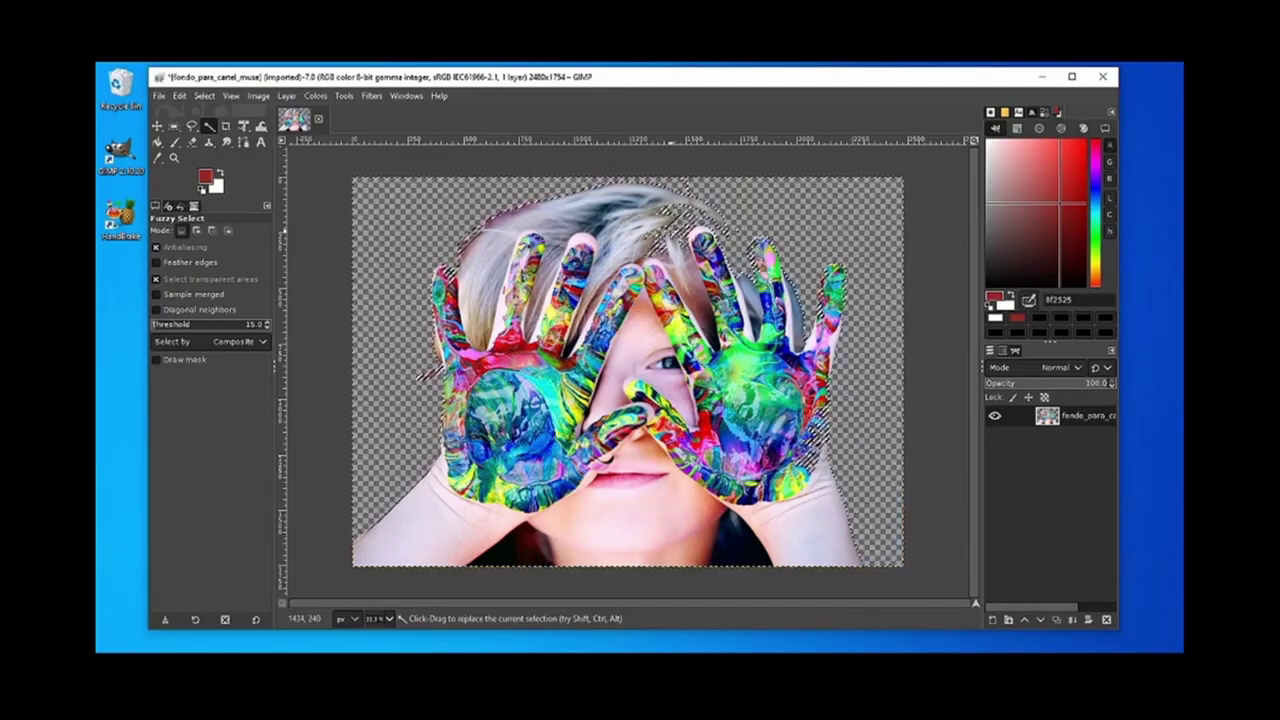
right_click(516, 261)
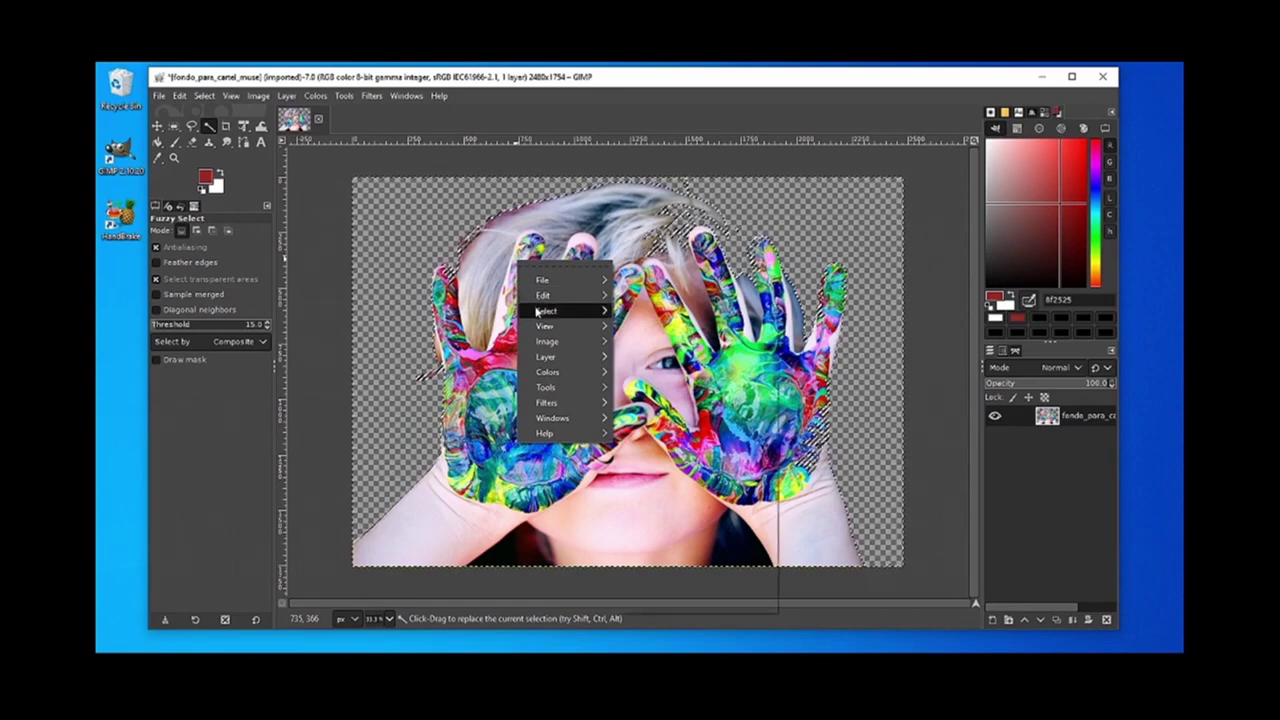
mouse_move(548, 310)
click(640, 340)
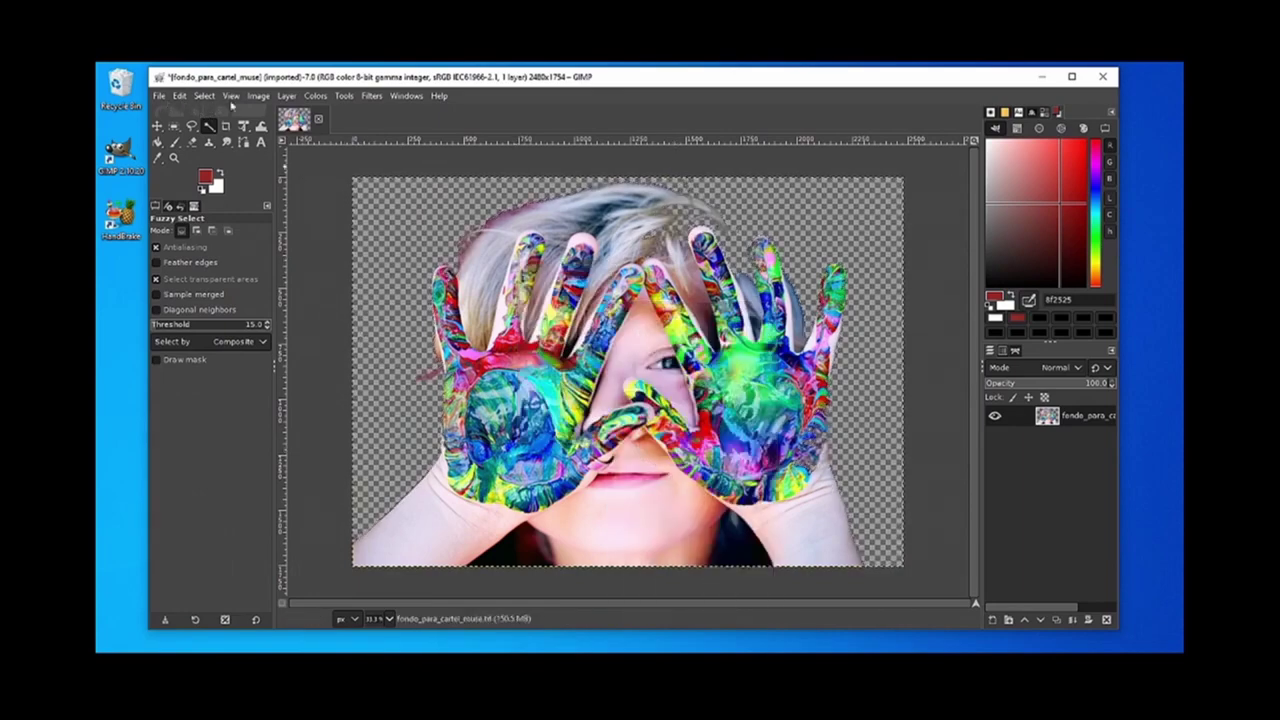
- Scale the cut-out image proportionally to 1448 × 1024 px with X and Y resolution of 72 pixels/in
click(262, 97)
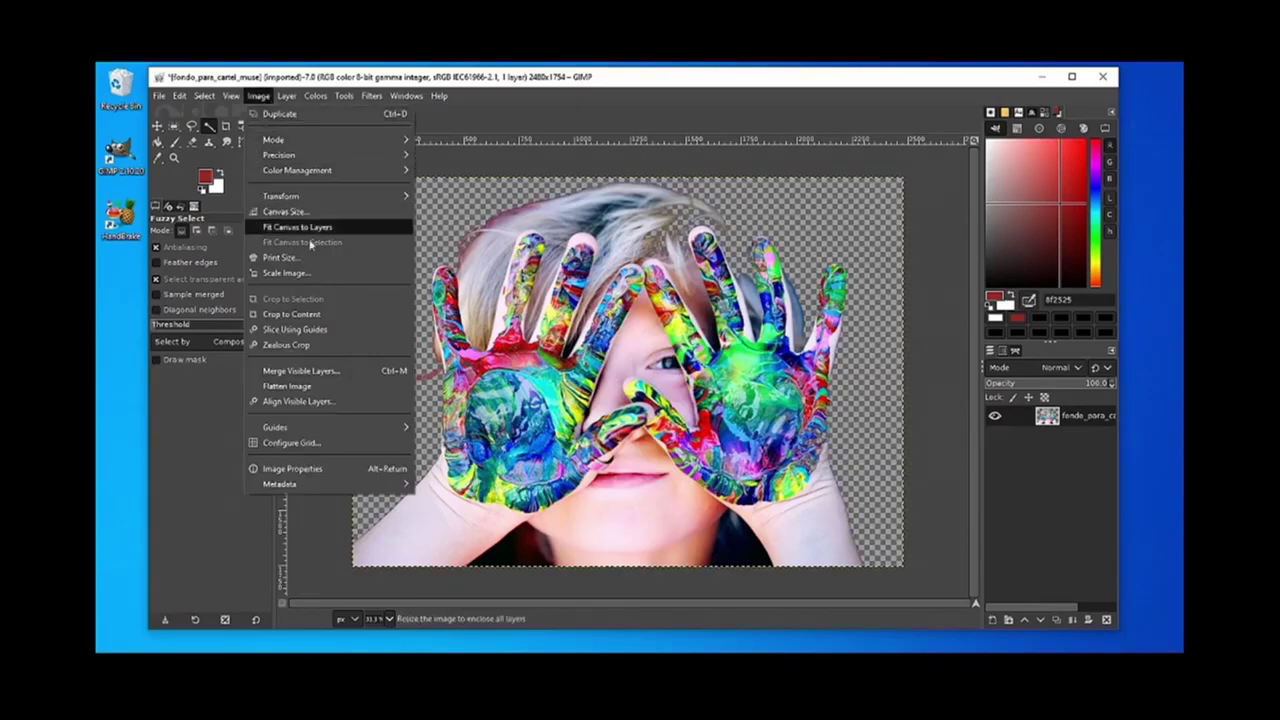
click(287, 273)
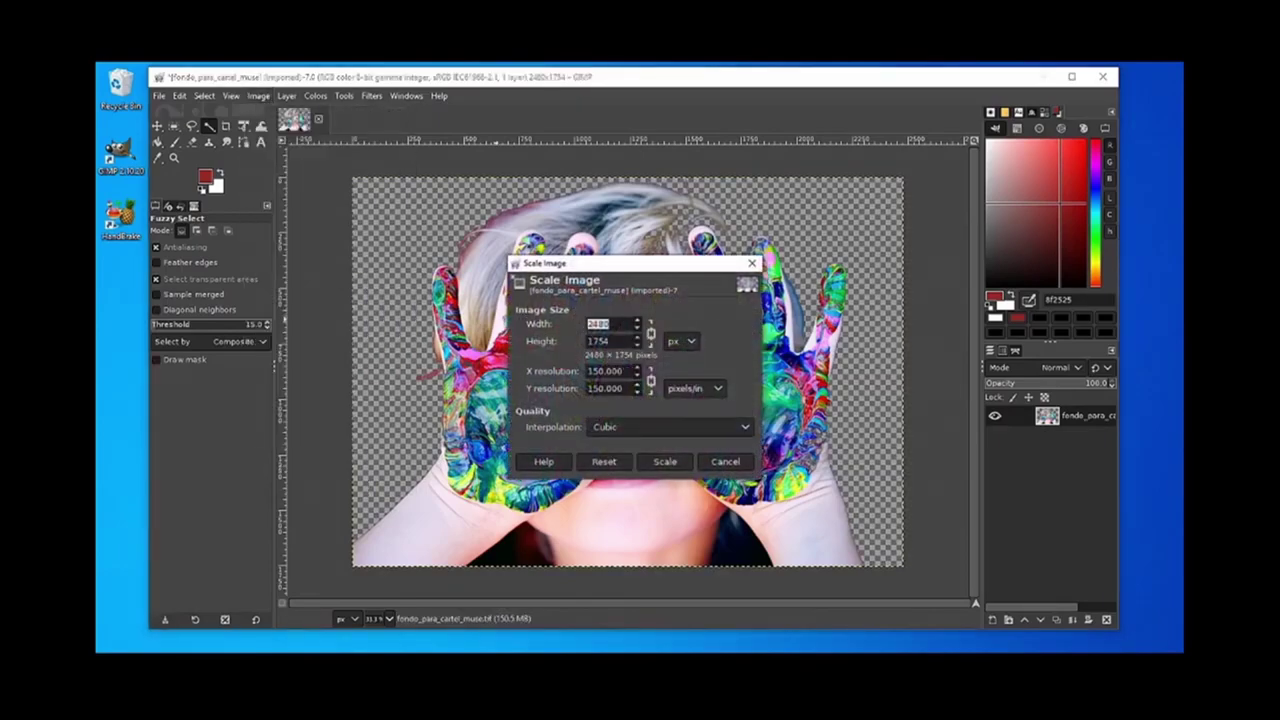
triple_click(605, 371)
text(72)
click(598, 341)
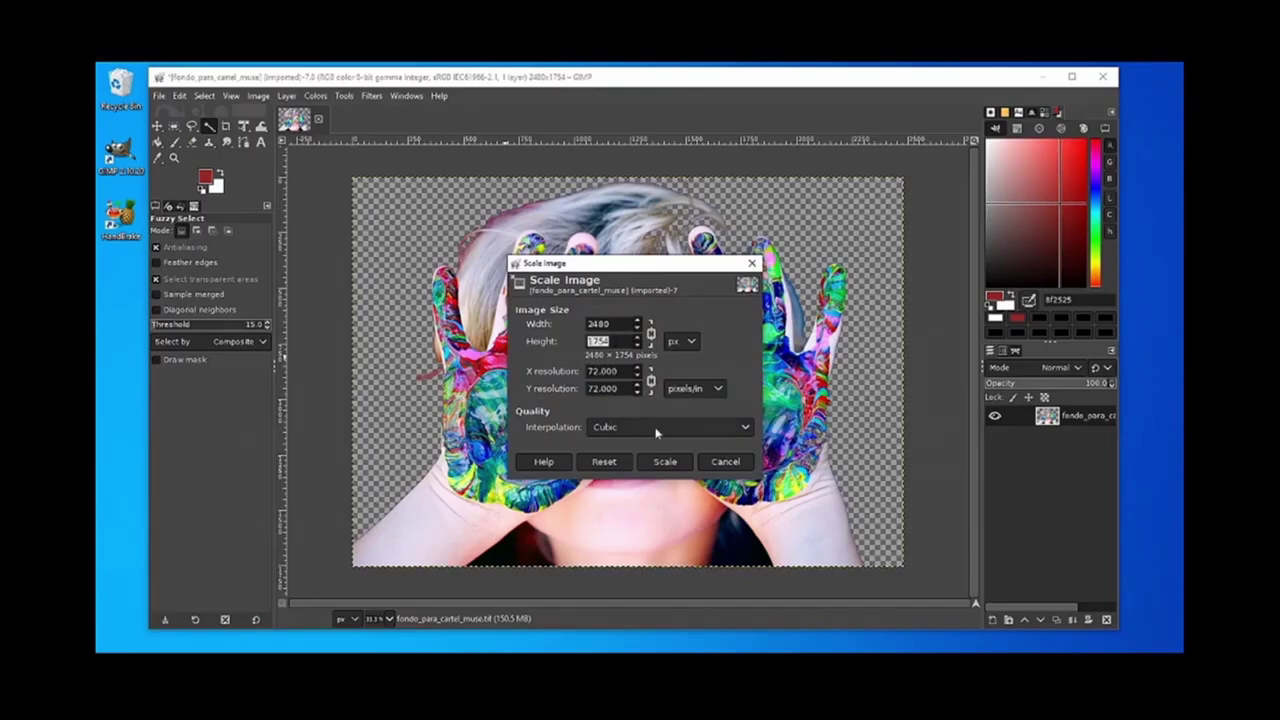
text(1)
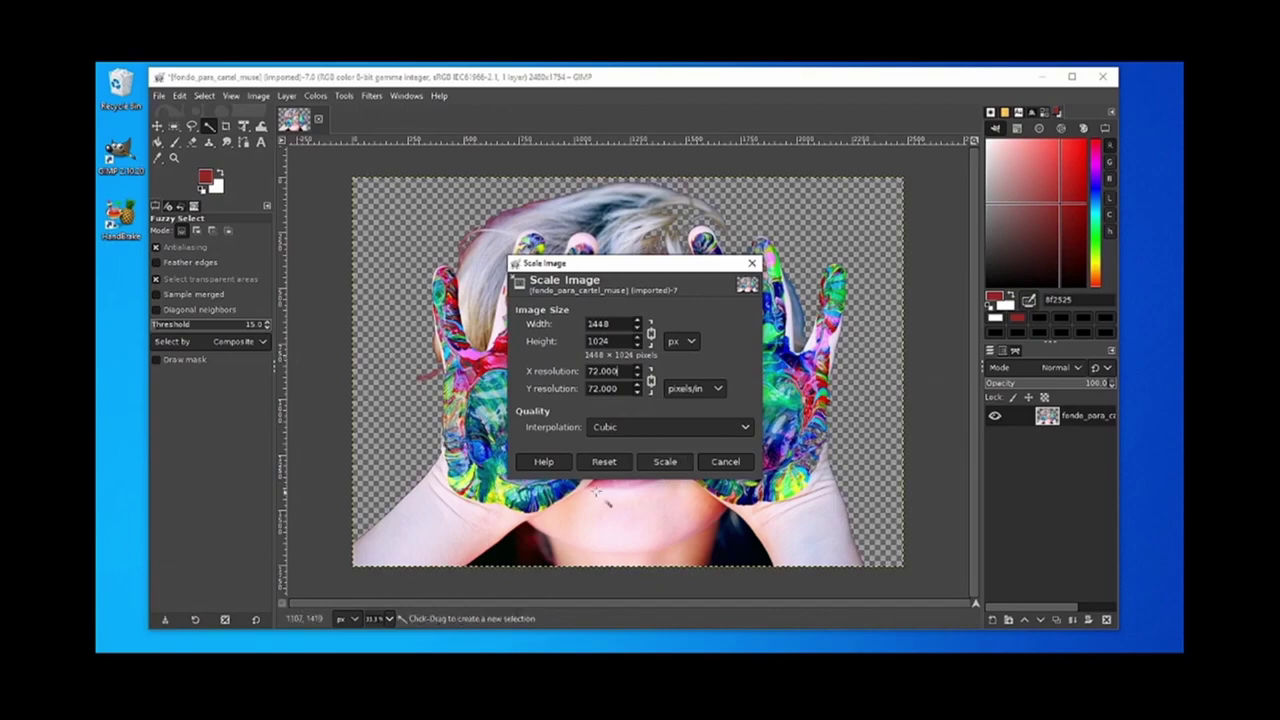
click(680, 465)
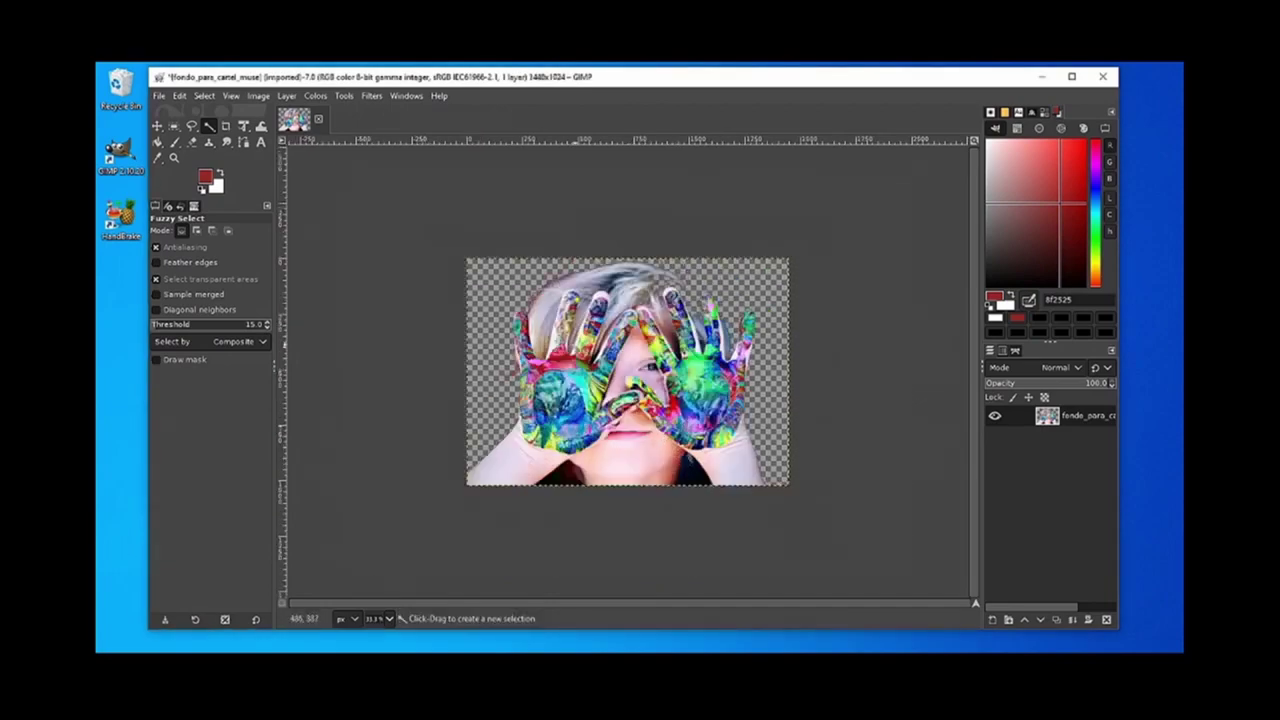
- Begin exporting the cut-out image and choose PNG image as the export file type
click(158, 96)
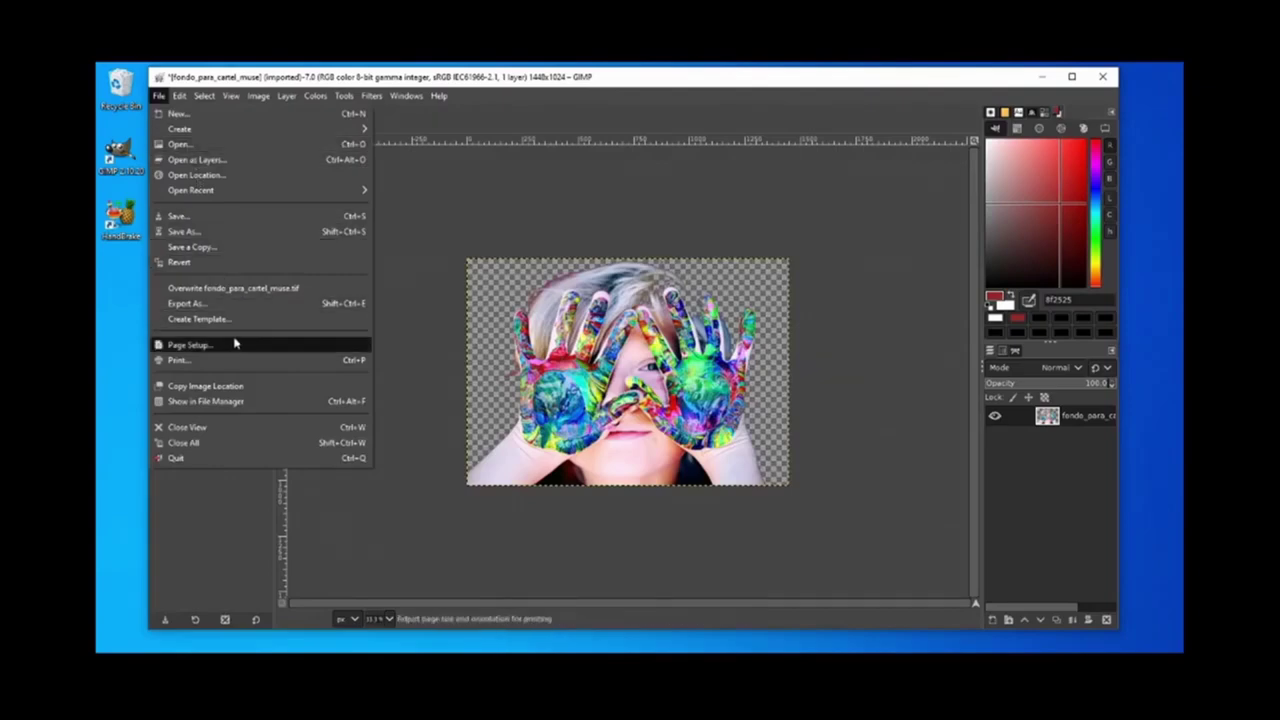
click(235, 303)
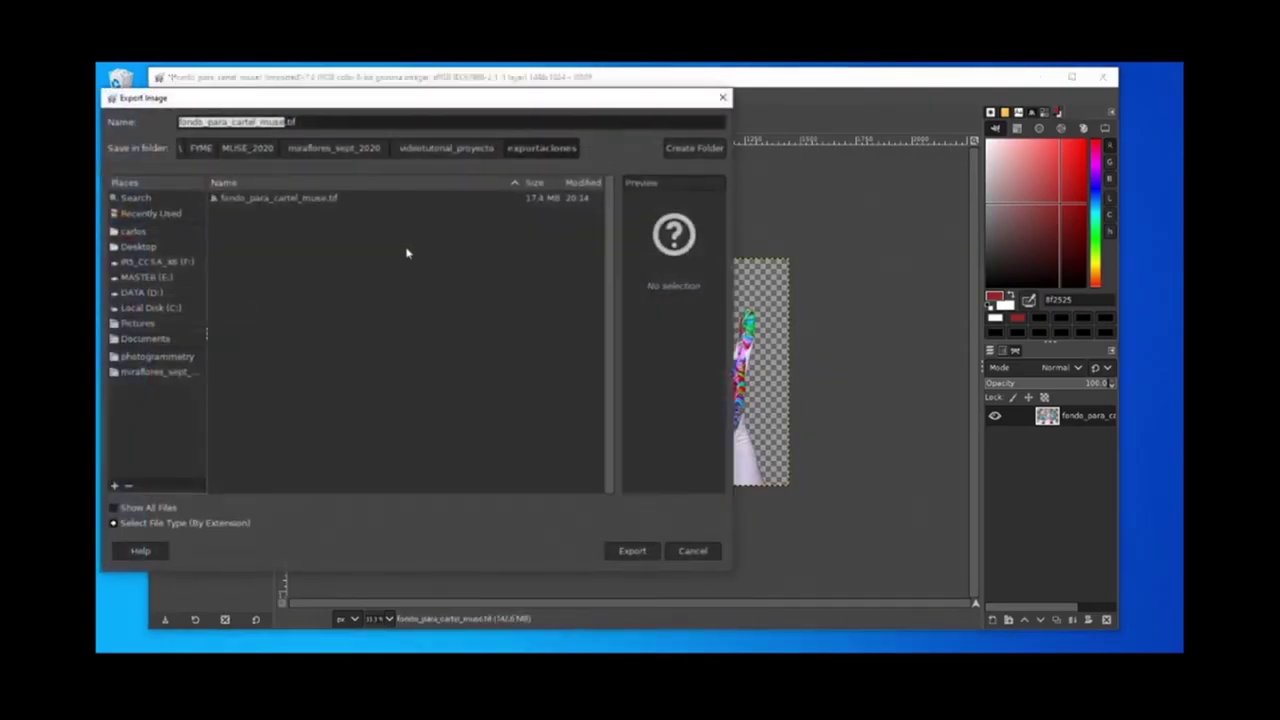
click(114, 522)
scroll(571, 443, down, 5)
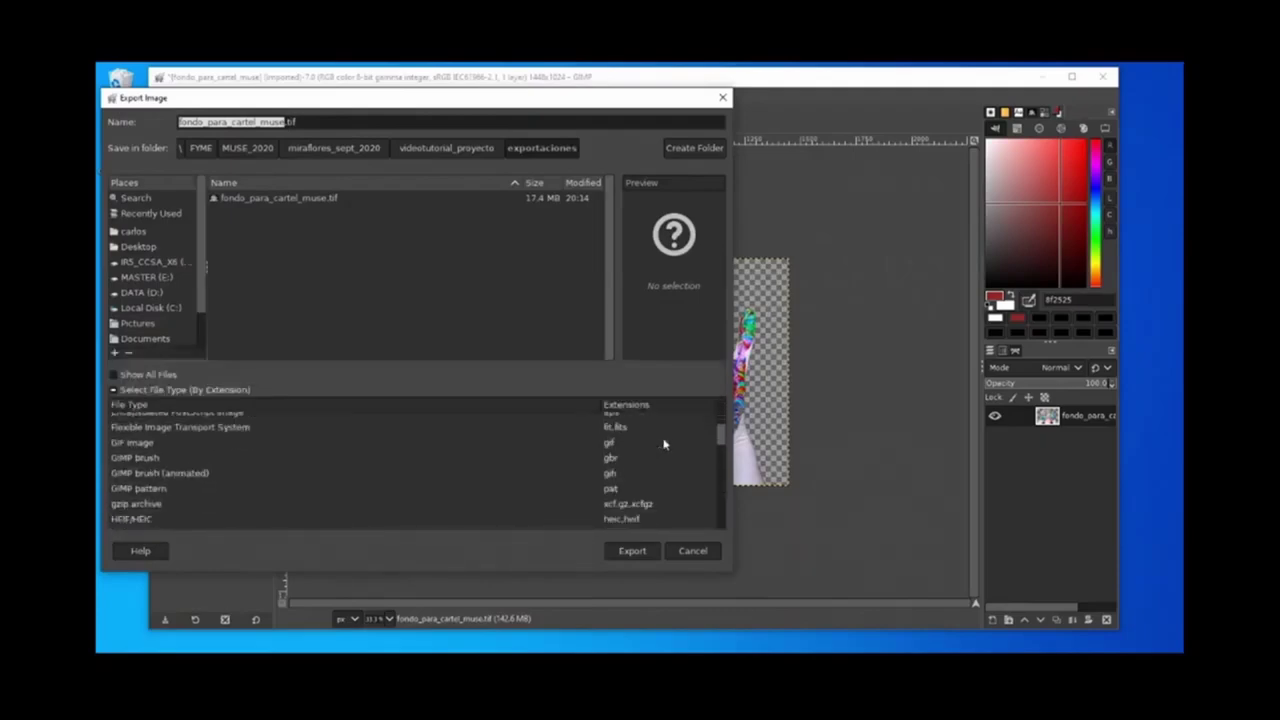
scroll(631, 468, down, 6)
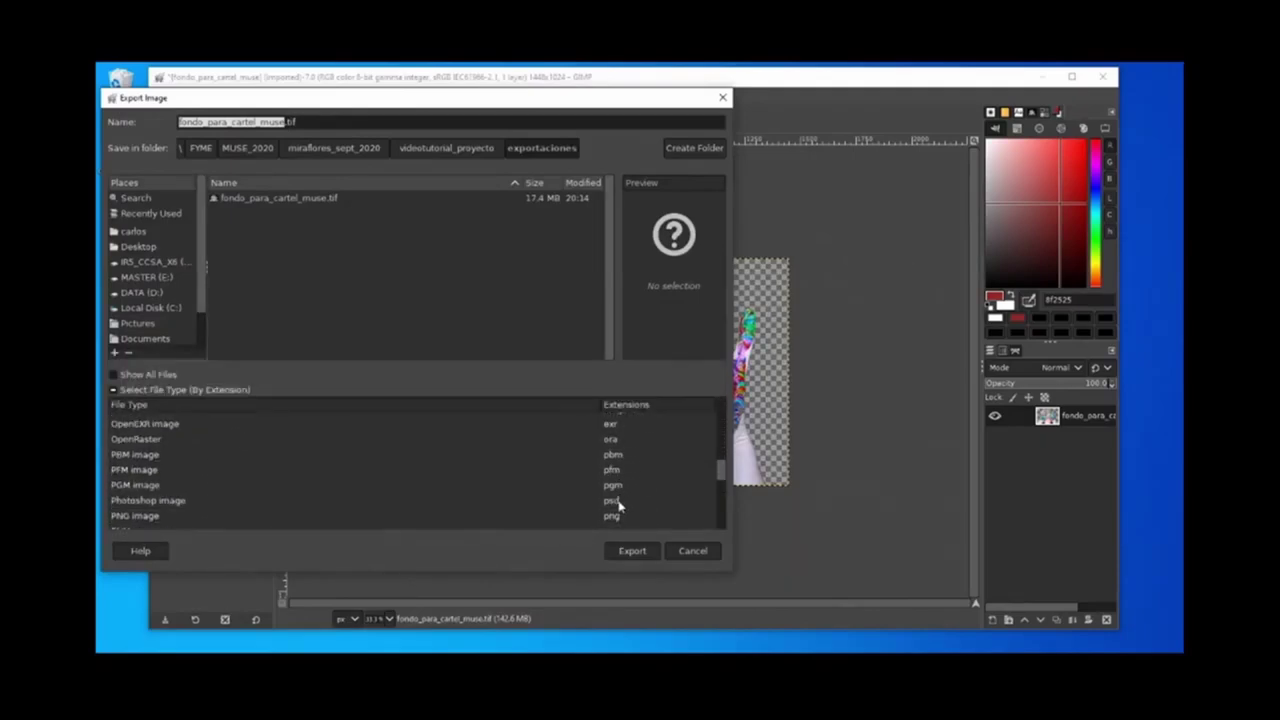
click(619, 516)
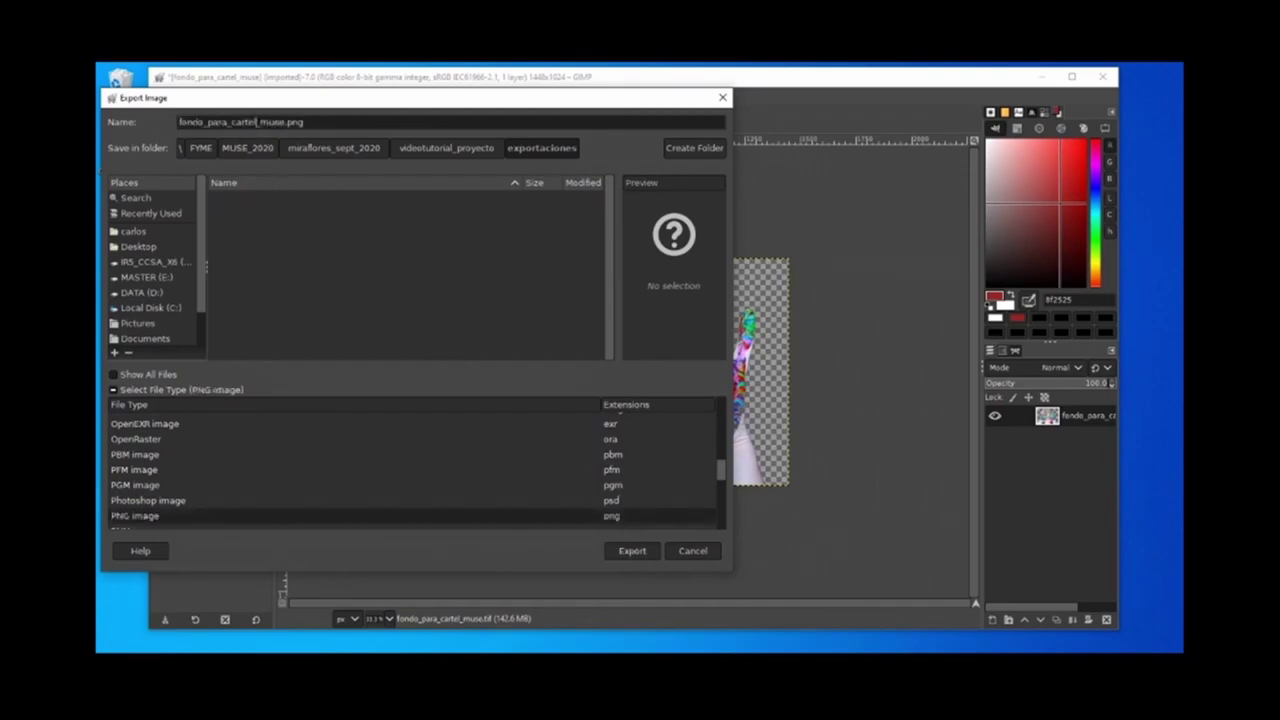
- Name the export file foto_de_sesion_para_el_centro_muse.png and export it with the default PNG options
drag(257, 122, 103, 119)
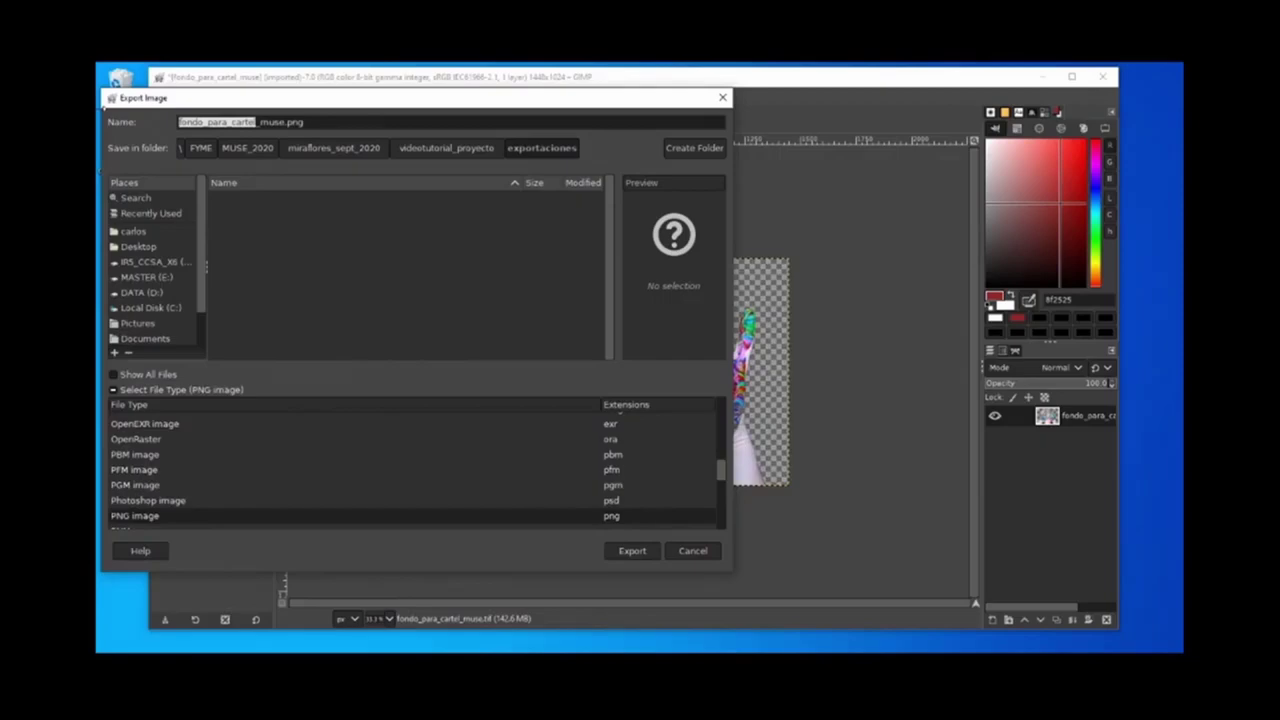
text(foto_de_sesio)
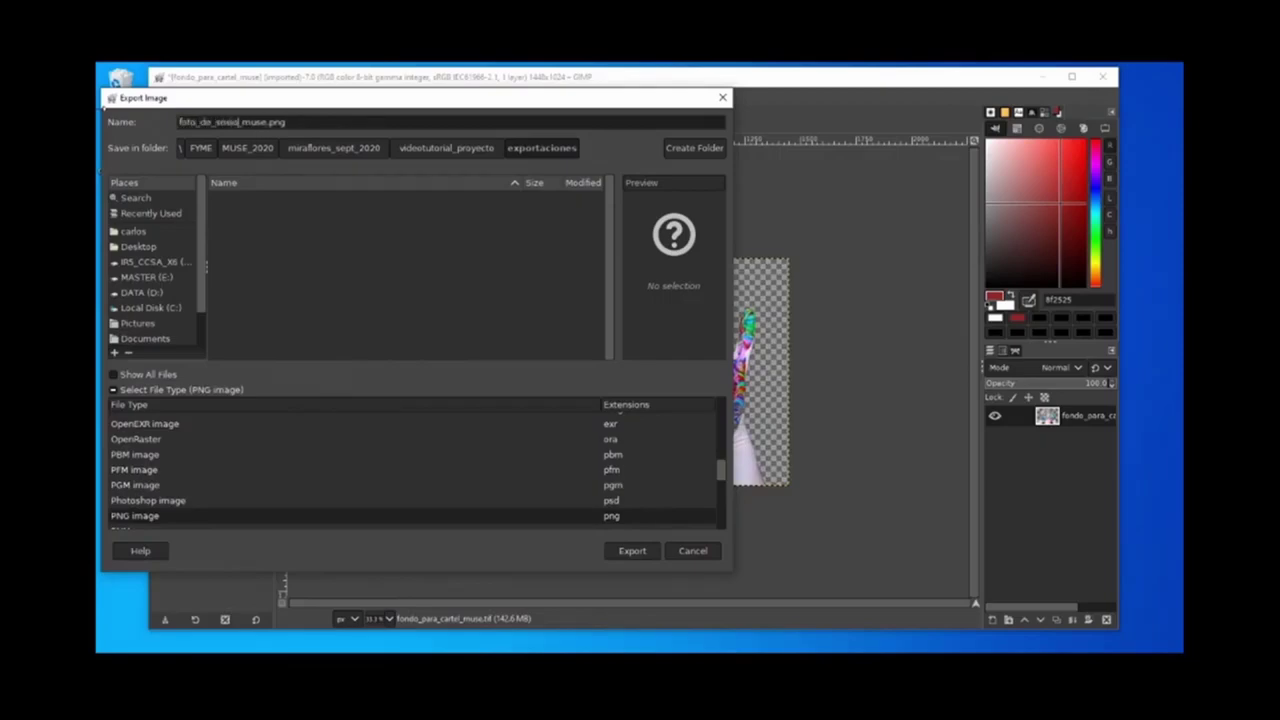
text(n_para_in)
text(fo)
text(centro)
click(645, 553)
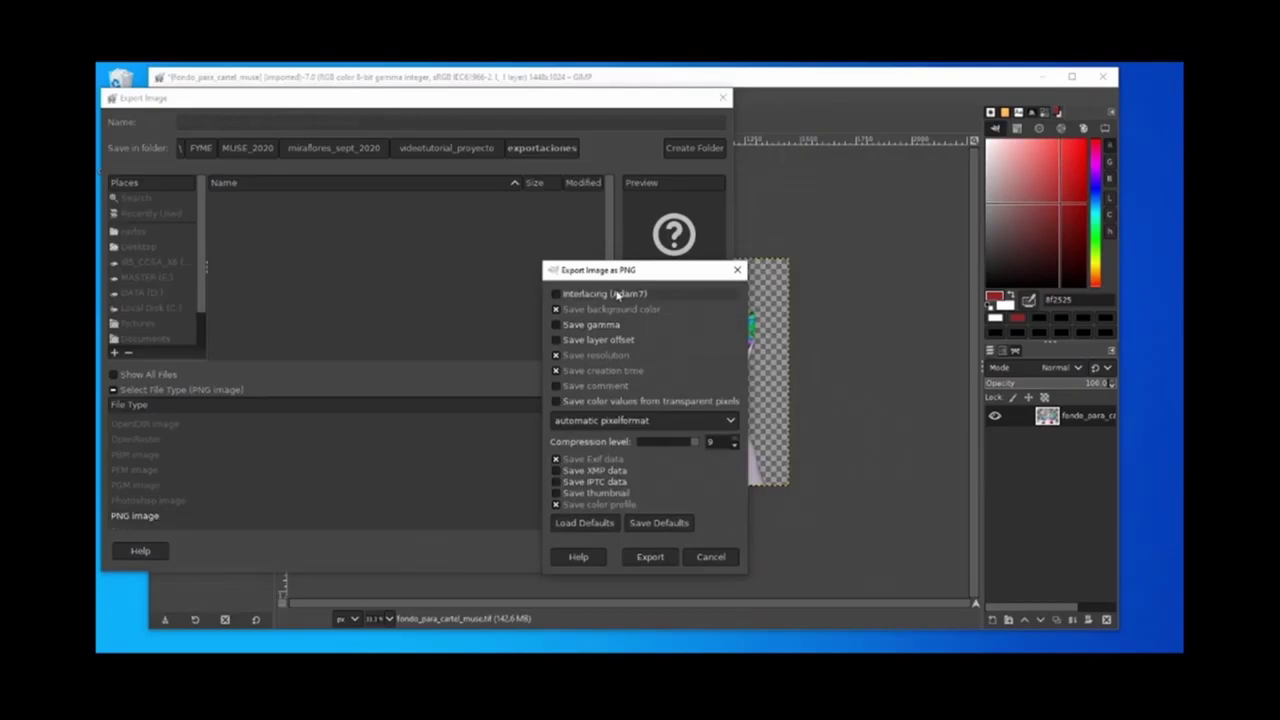
click(648, 557)
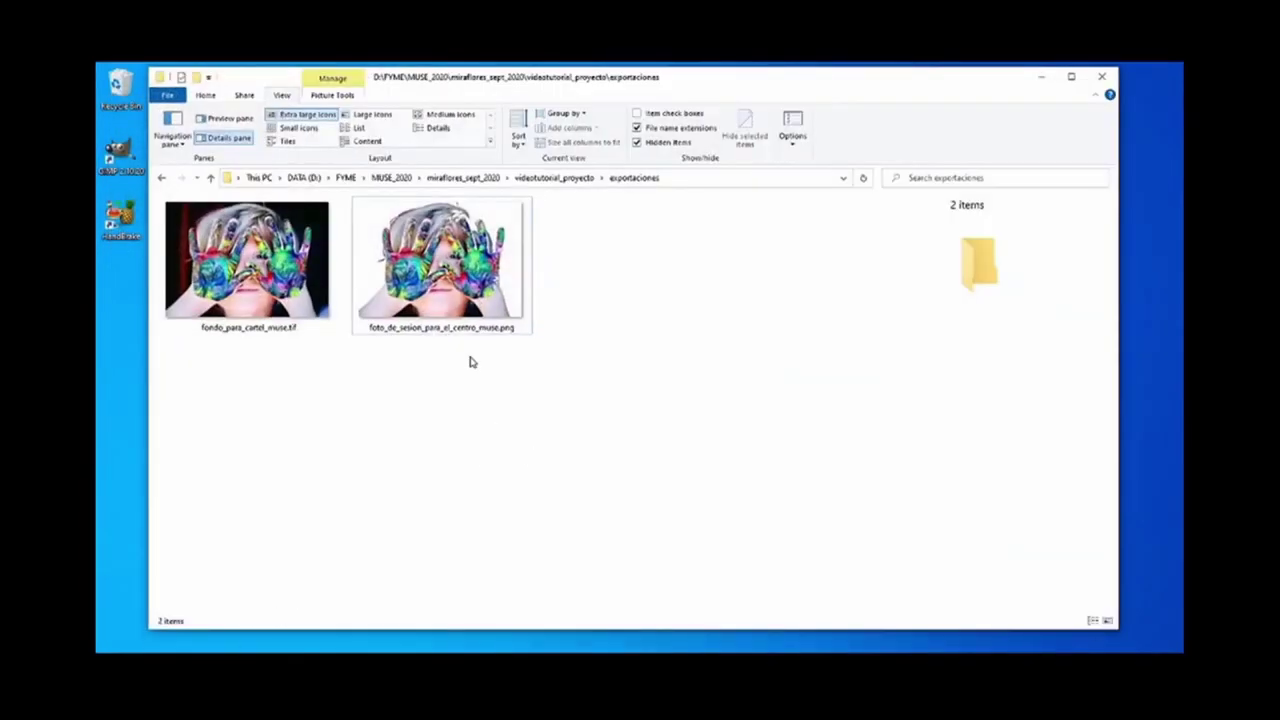
- Examine the detailed file properties of foto_de_sesion_para_el_centro_muse.png, checking its dimensions, file type and size
click(434, 290)
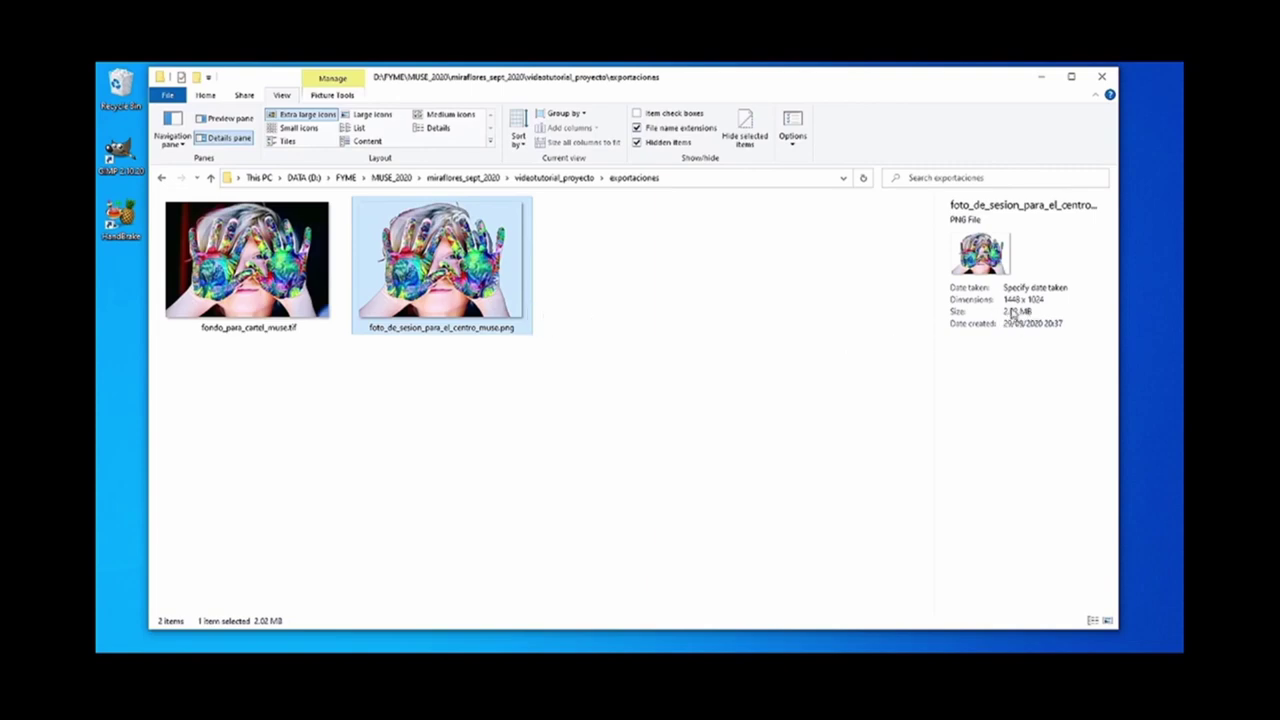
right_click(446, 289)
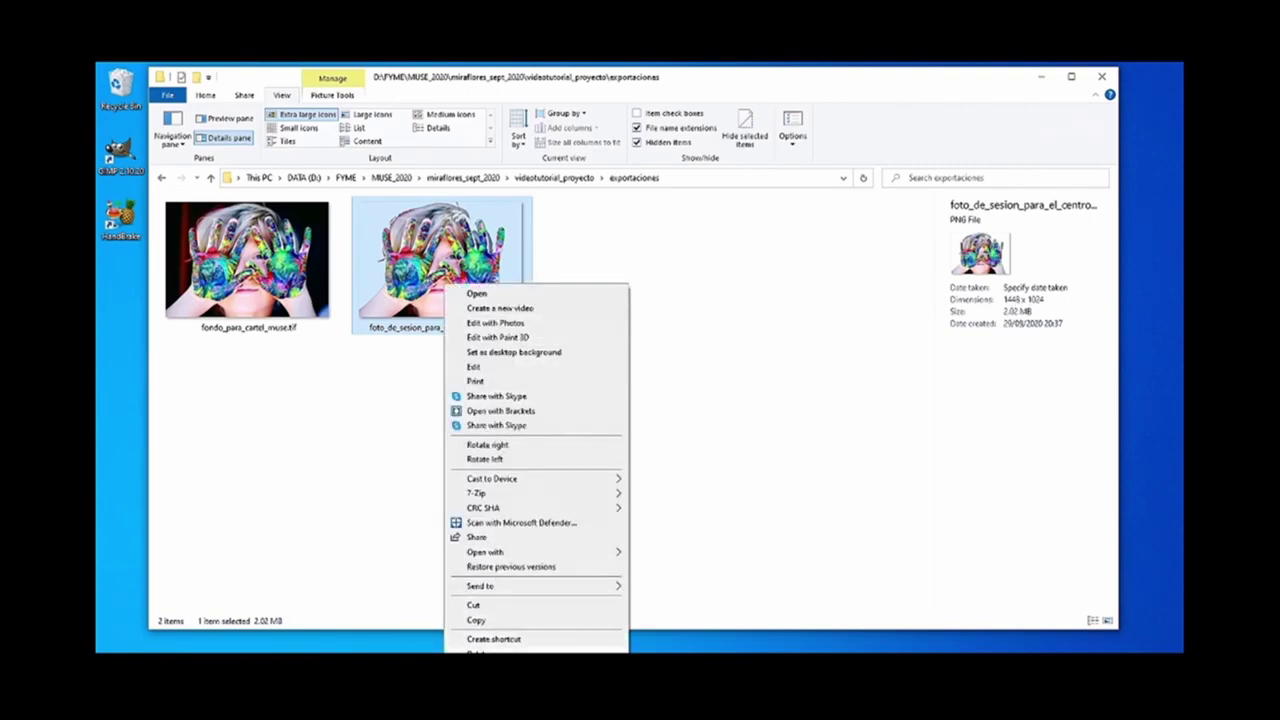
click(520, 643)
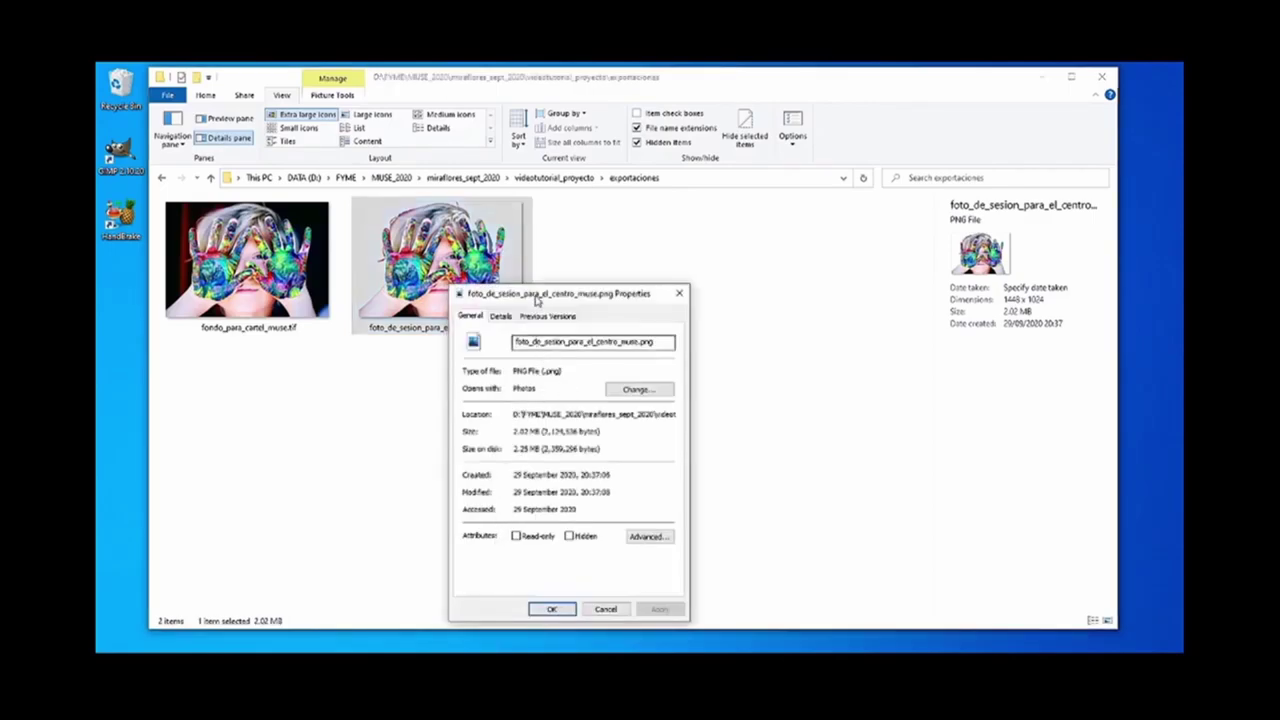
drag(534, 292, 656, 213)
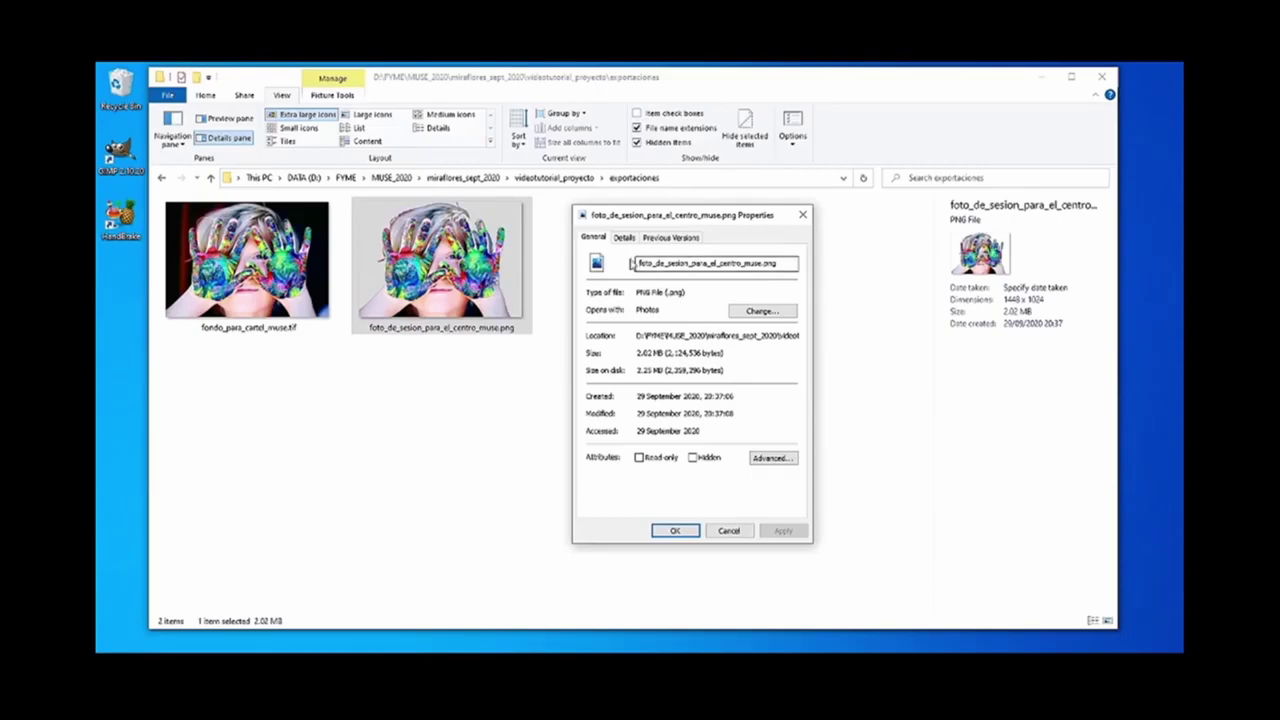
click(622, 238)
click(667, 330)
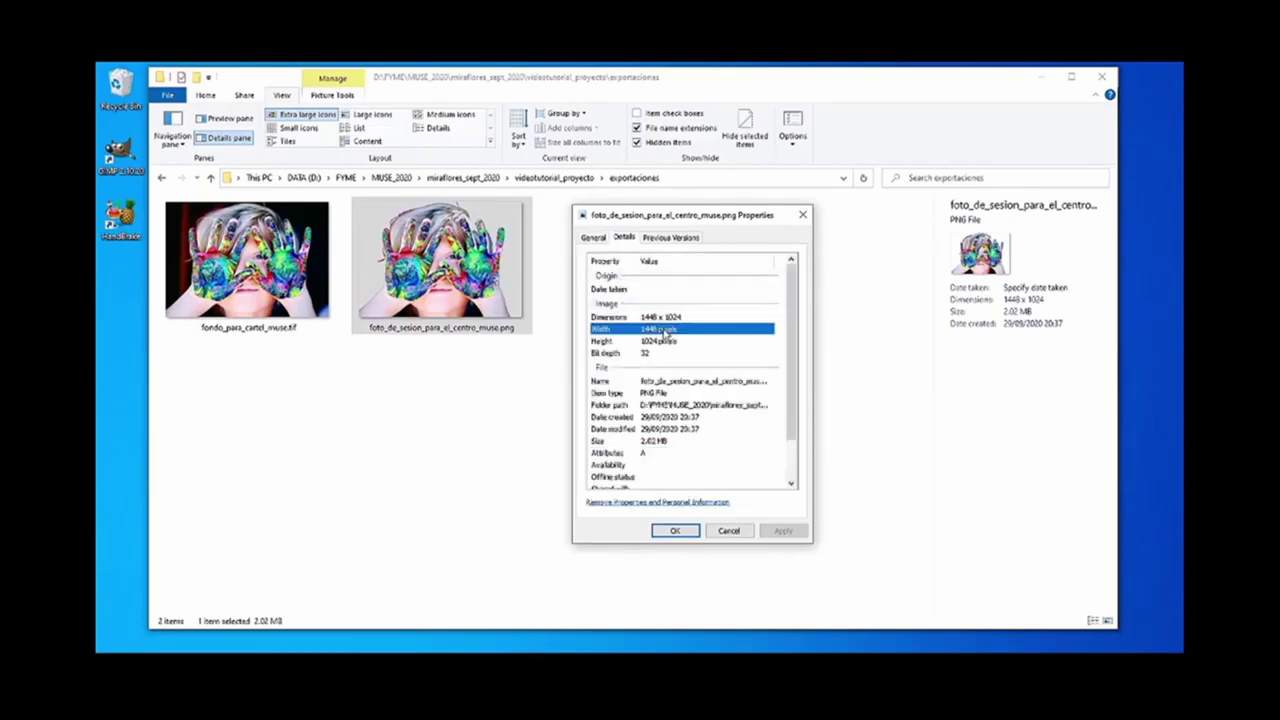
click(664, 341)
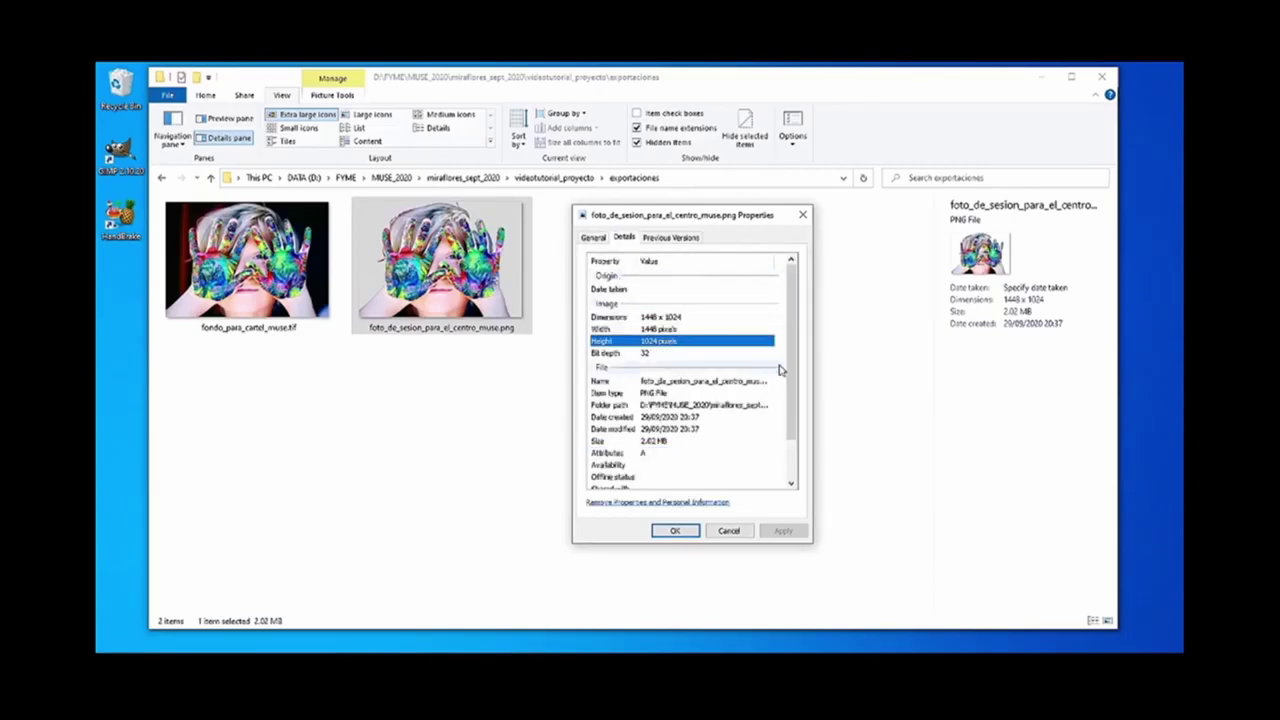
scroll(790, 354, down, 1)
key(Down)
key(Down)
key(Down)
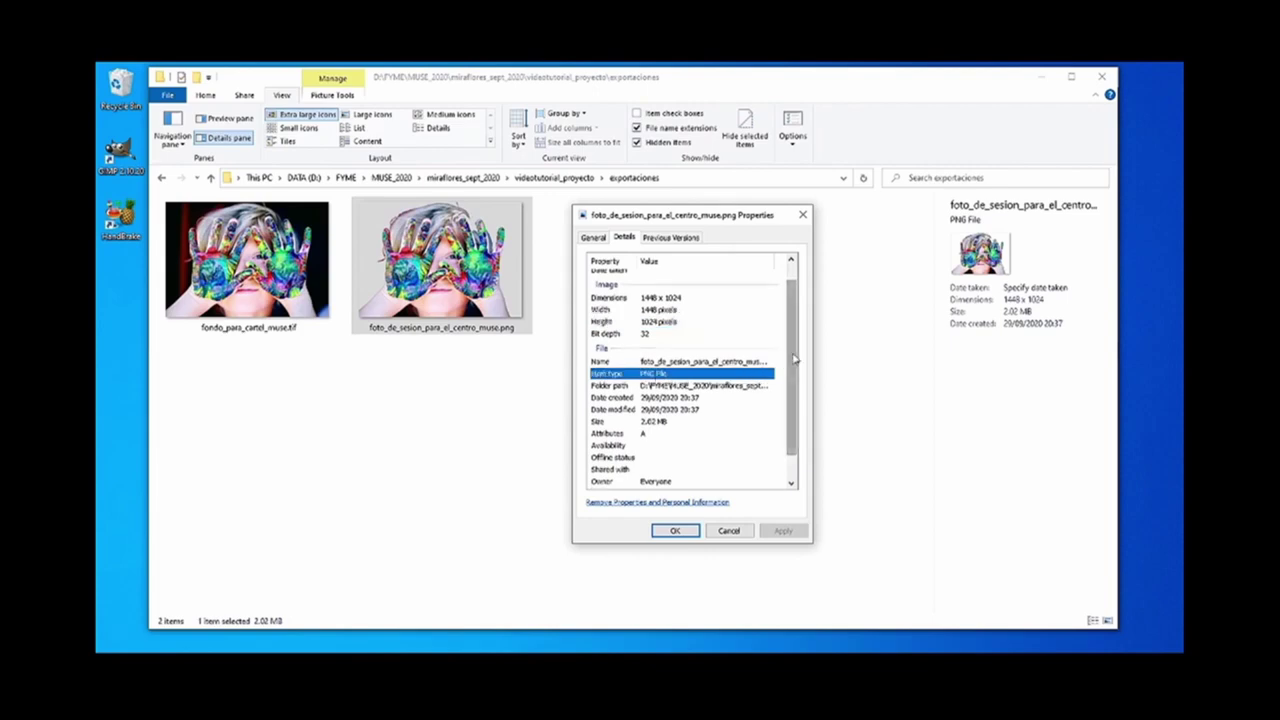
scroll(790, 338, down, 1)
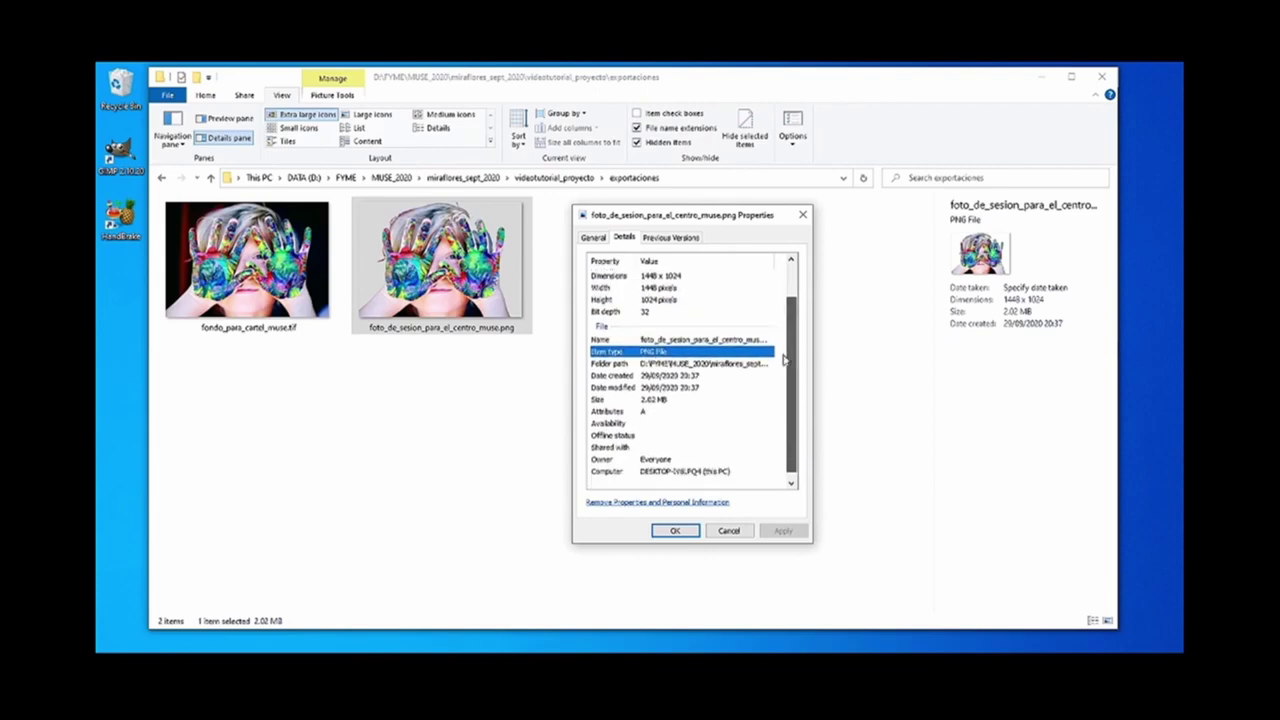
key(Down)
key(Down)
key(Down)
key(Down)
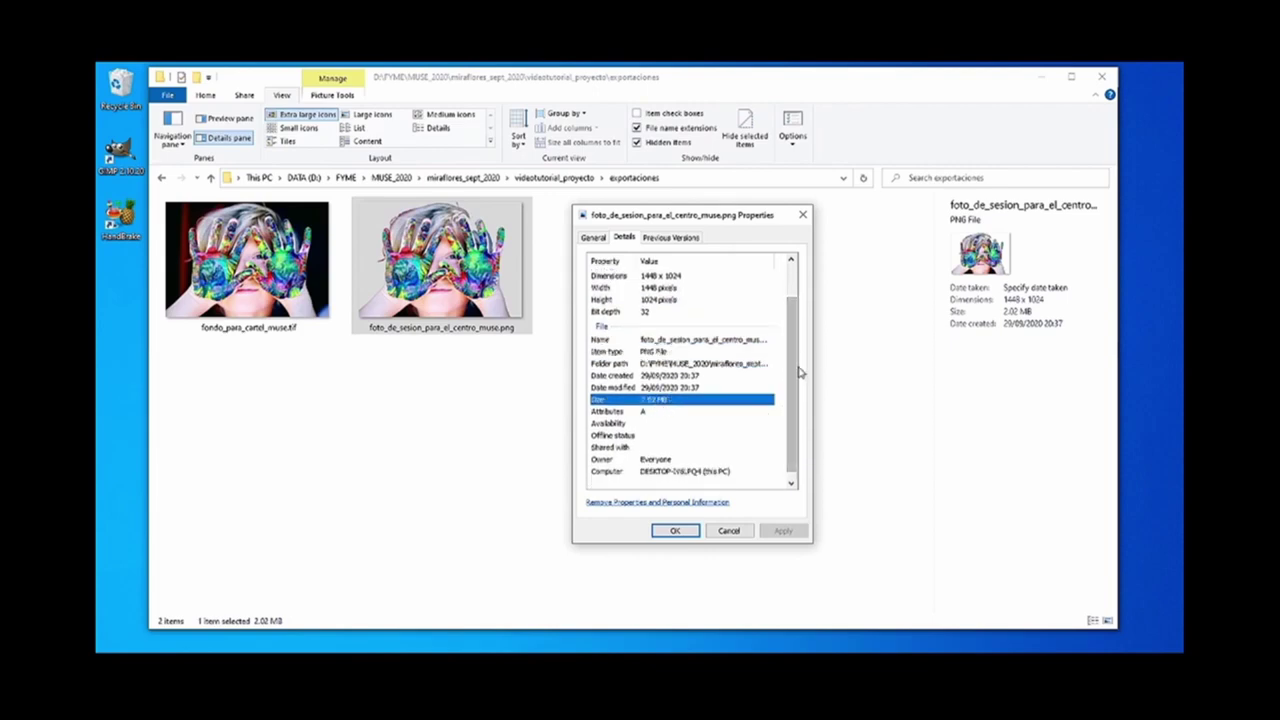
click(676, 531)
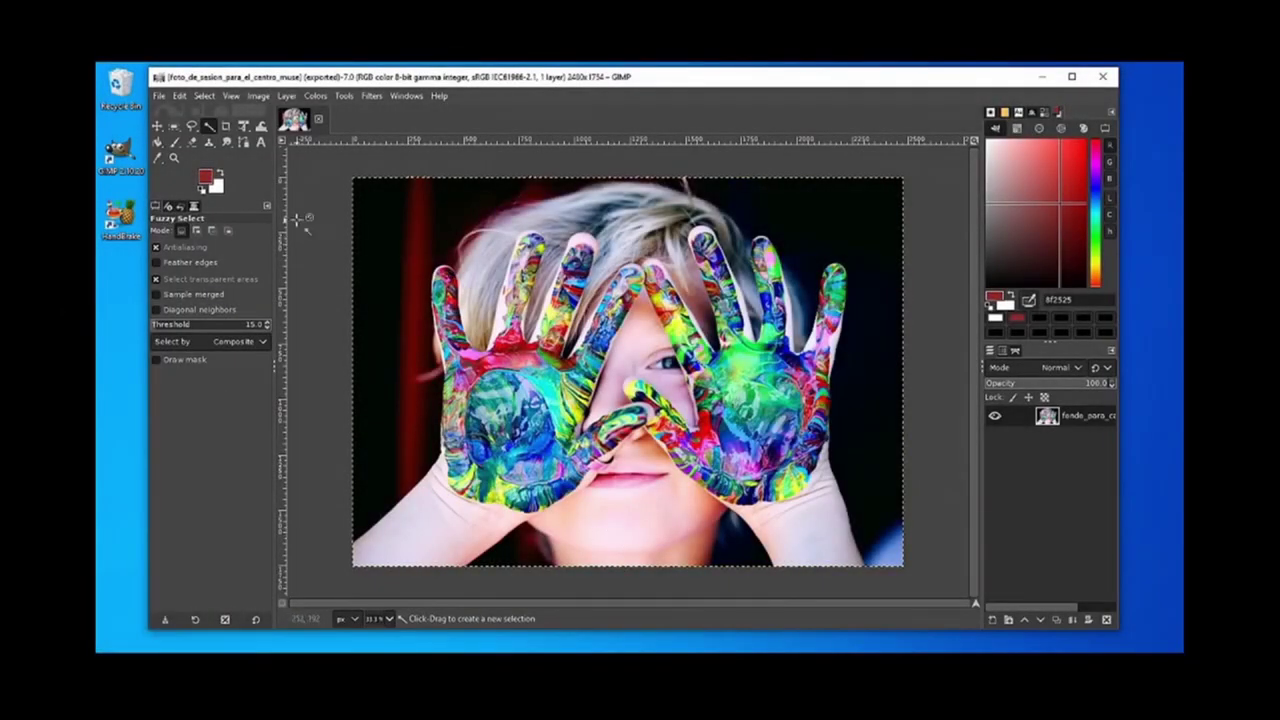
- Begin scaling the full photo with its background and set the resolution to 72 pixels/in
click(258, 95)
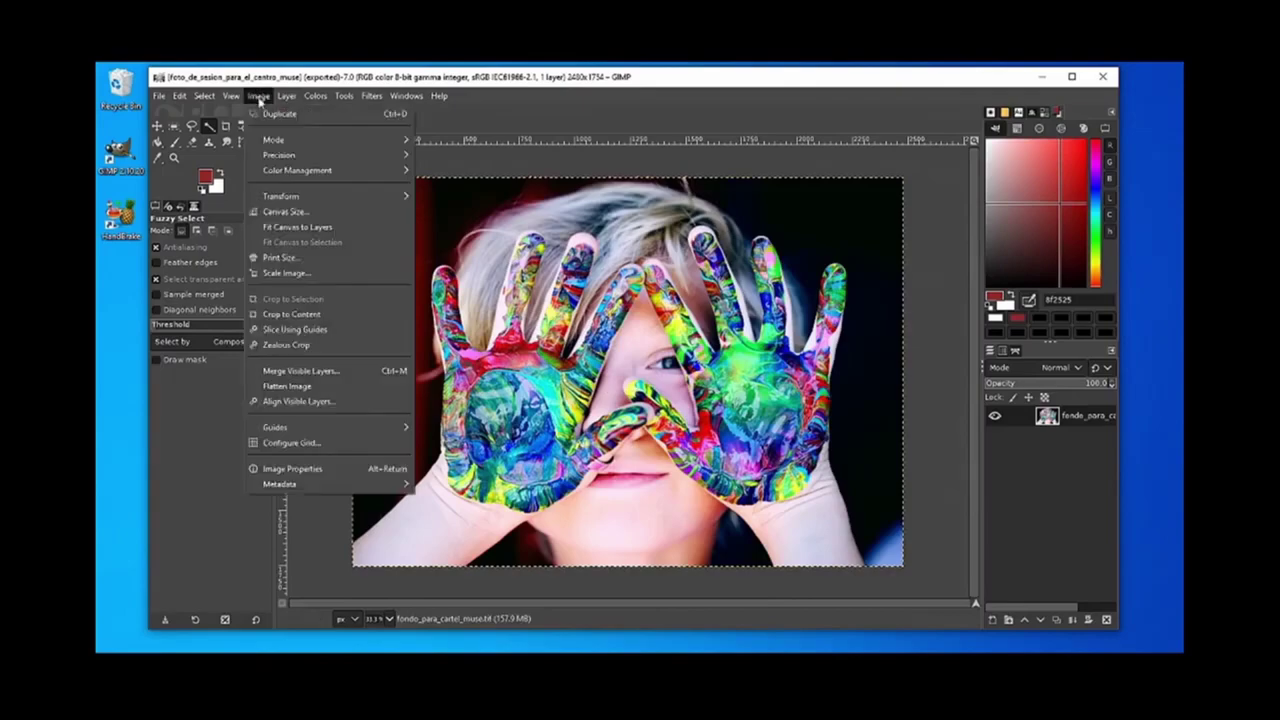
click(338, 273)
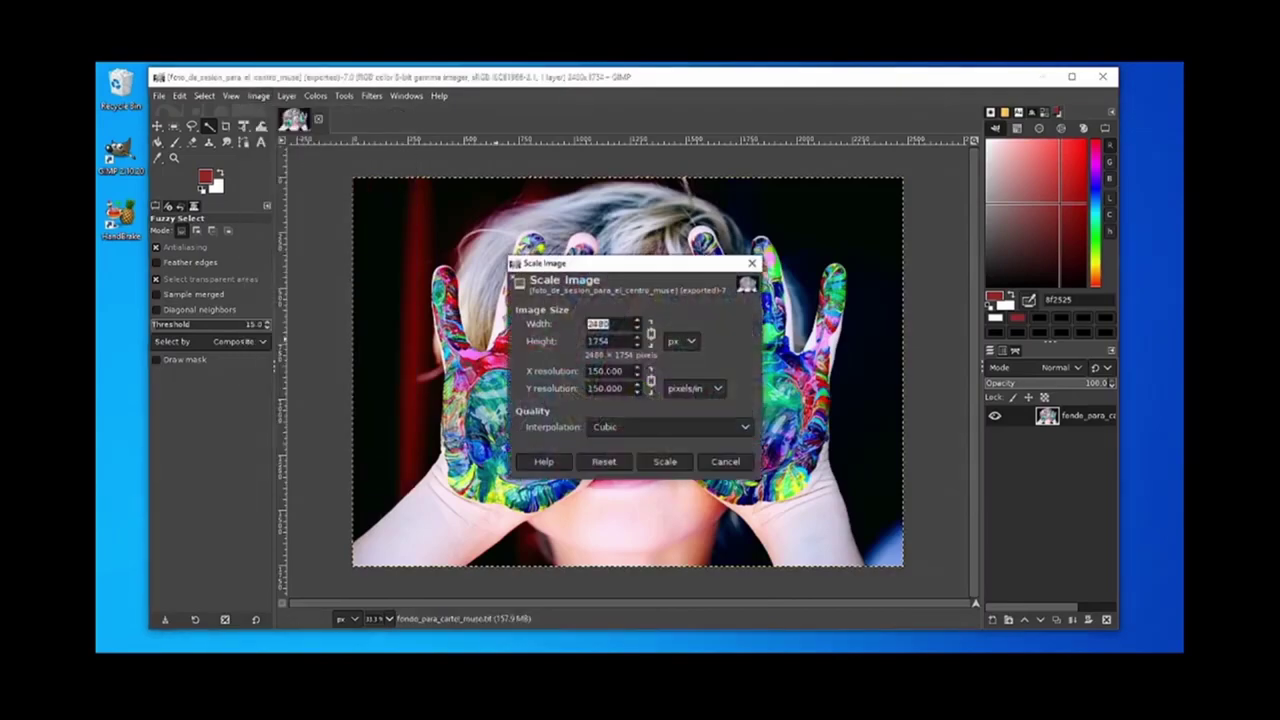
click(587, 372)
text(72)
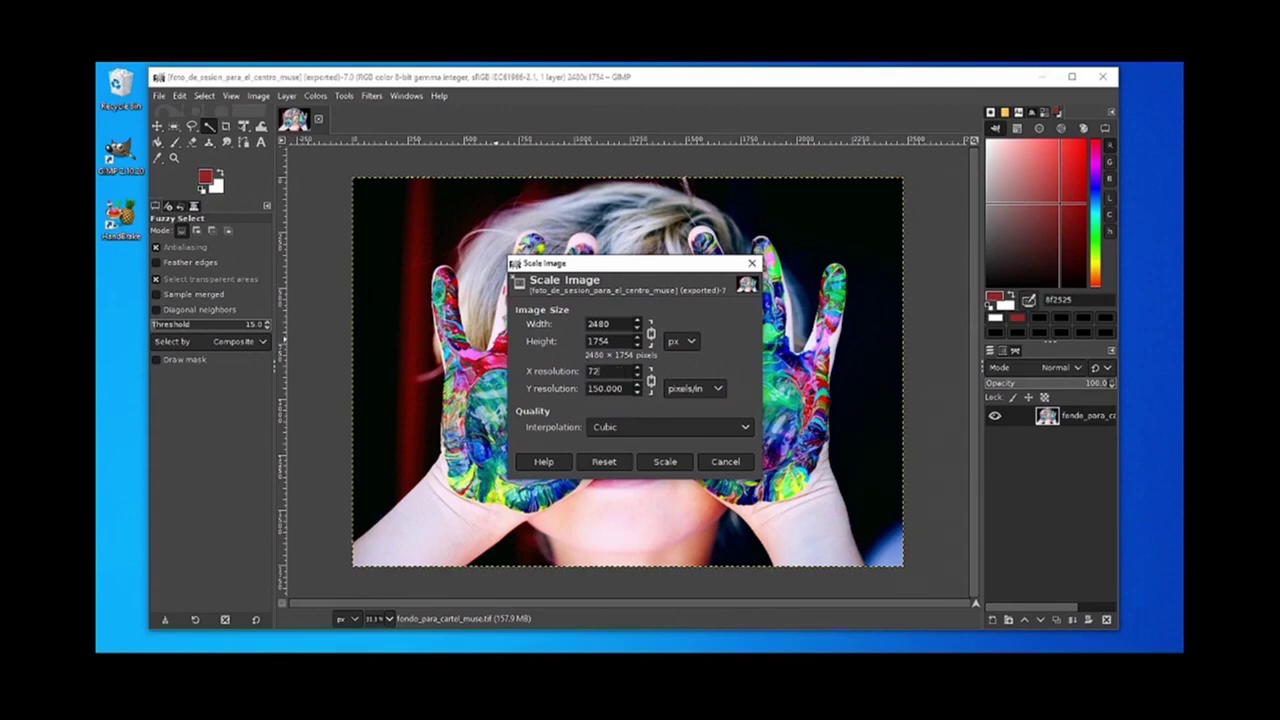
key(Tab)
drag(610, 341, 569, 341)
text(512)
key(Tab)
click(668, 344)
click(670, 347)
- Set the image width to 1024 px and scale the photo proportionally
drag(604, 324, 572, 329)
text(1024)
click(662, 462)
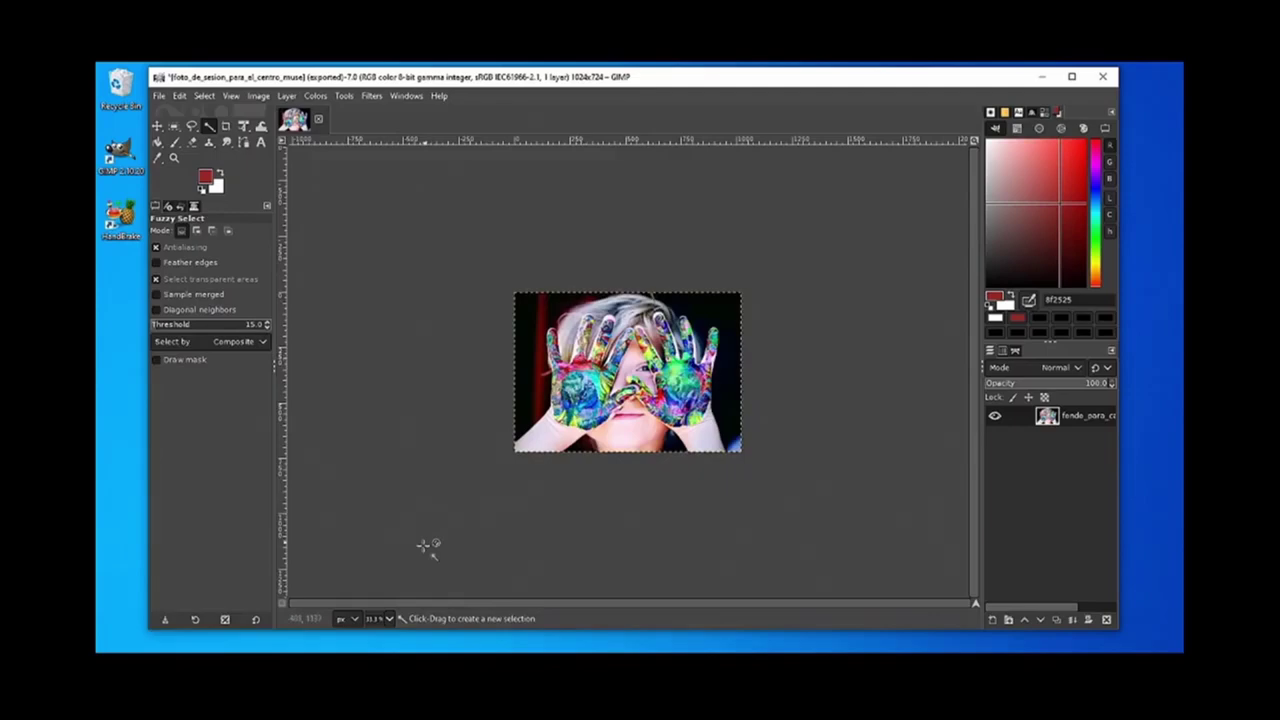
- Examine the scaled photo at 100% and close up around the painted hands, then return to a view of the whole image
click(373, 618)
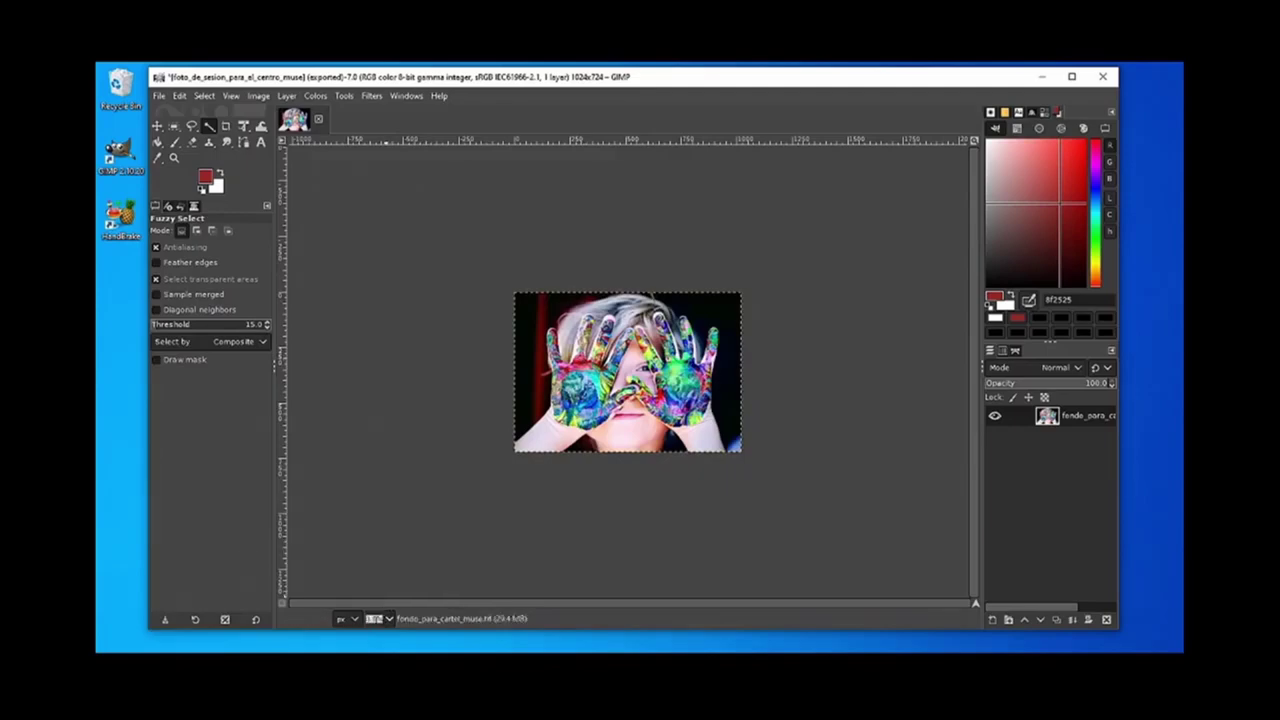
text(100)
key(Return)
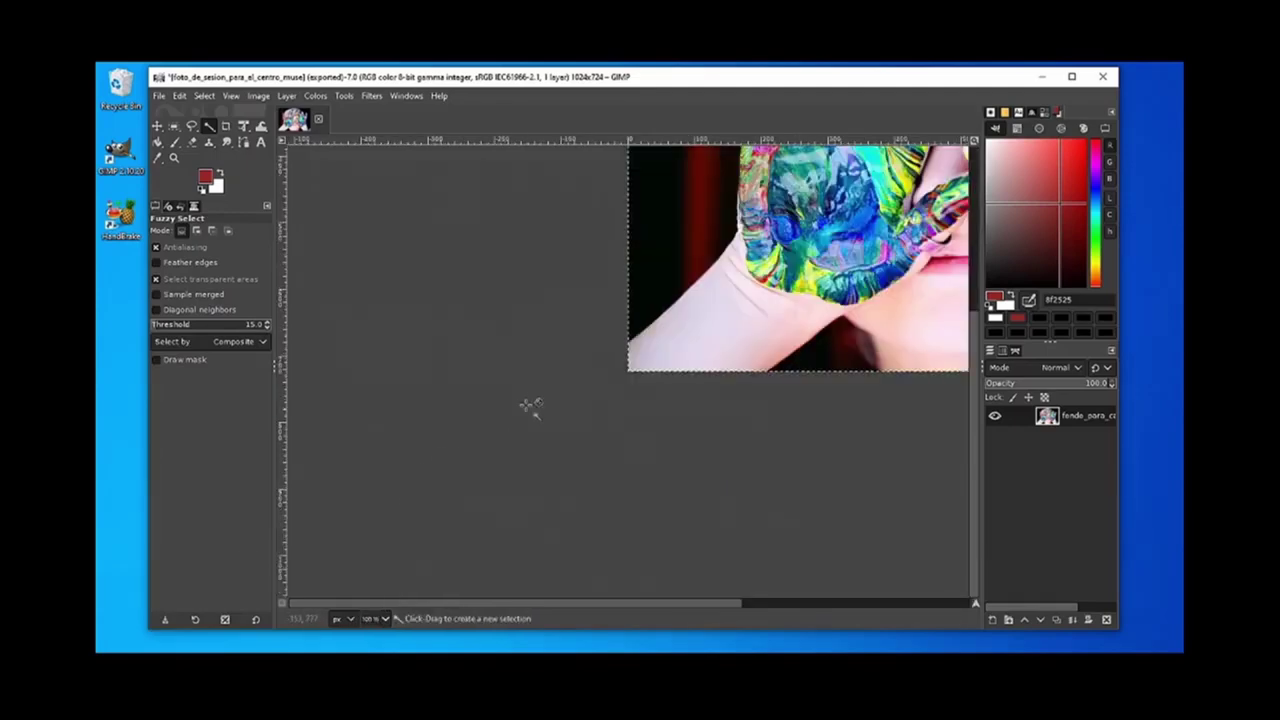
scroll(662, 343, right, 8)
scroll(600, 355, up, 5)
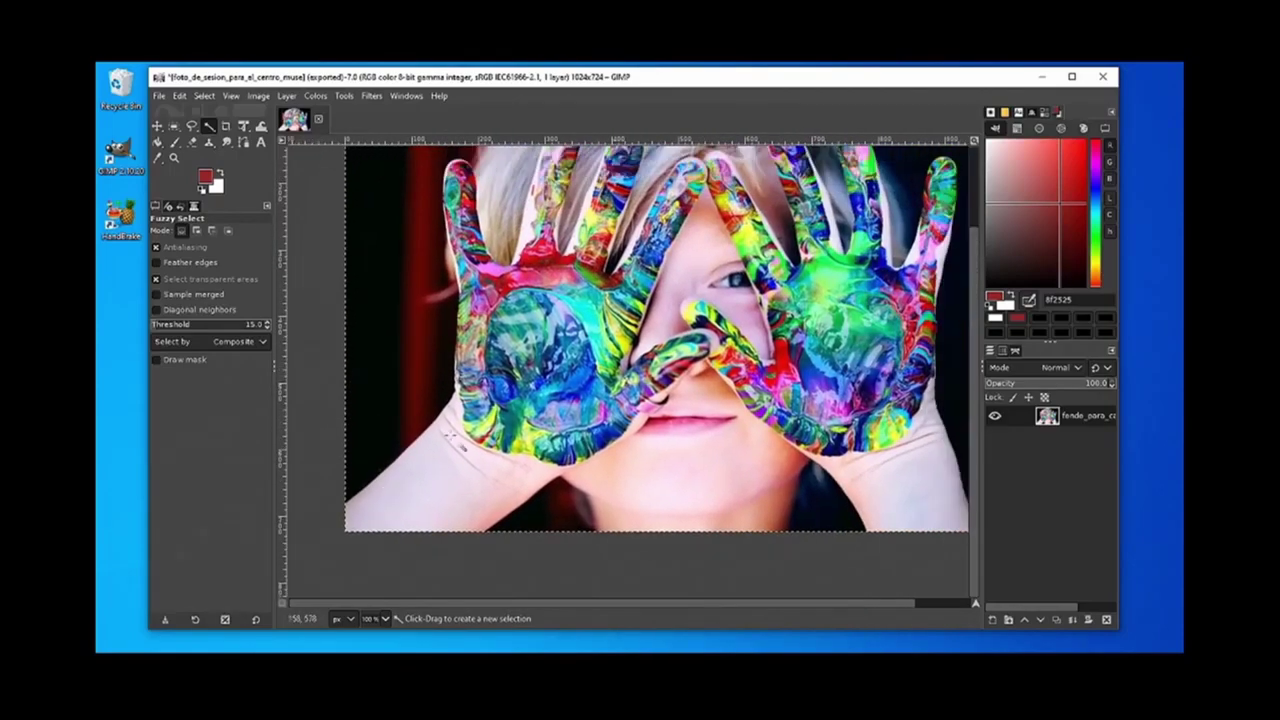
scroll(519, 371, up, 3)
scroll(530, 390, left, 2)
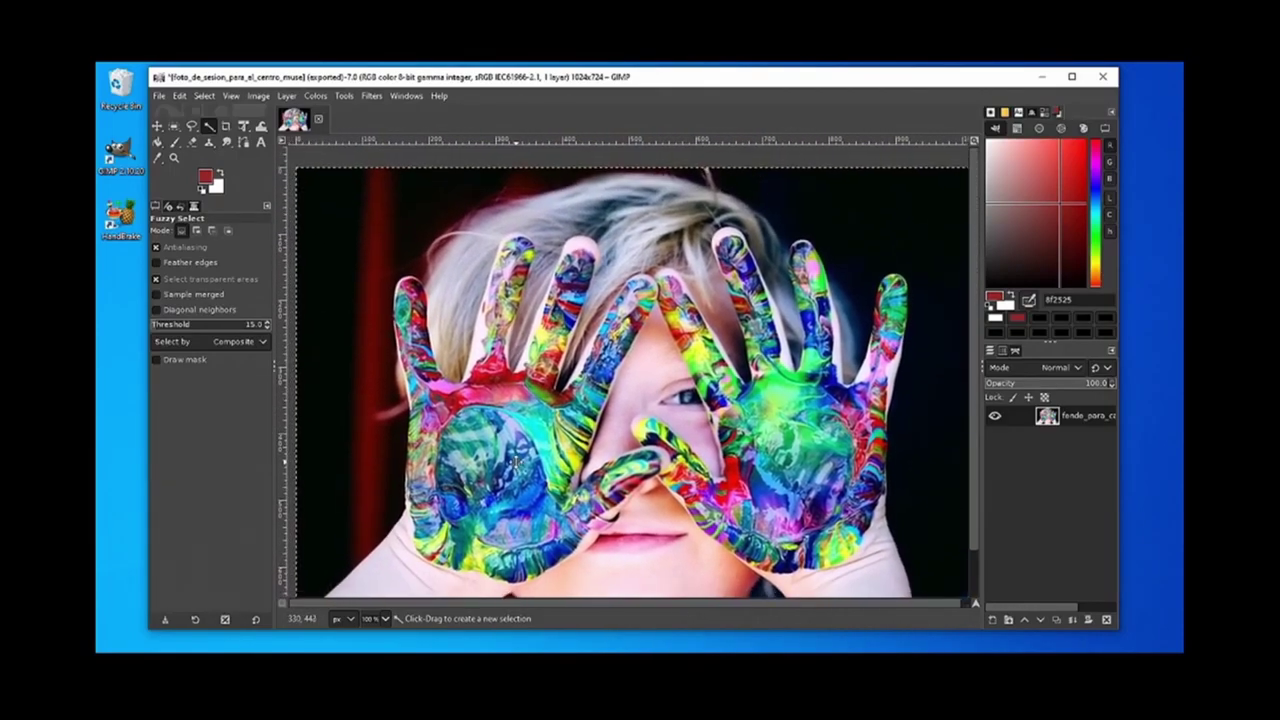
scroll(542, 442, up, 3)
scroll(520, 430, right, 2)
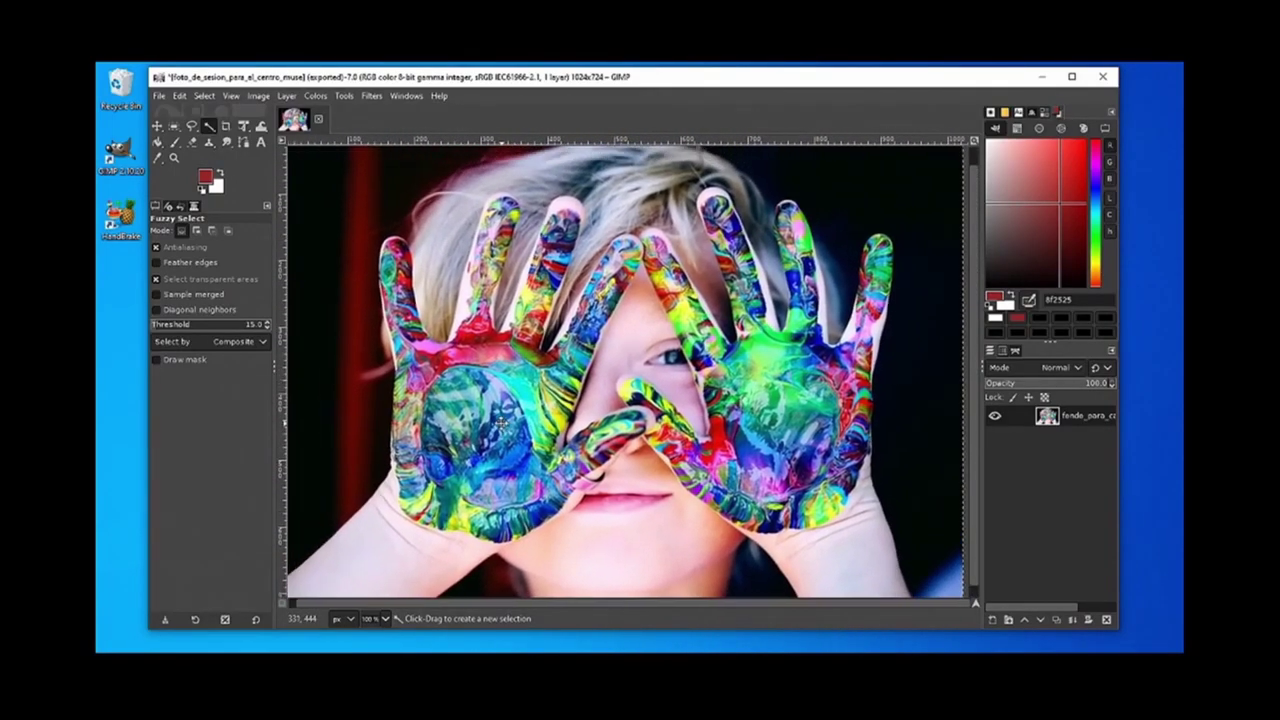
ctrl+scroll(520, 425, up, 2)
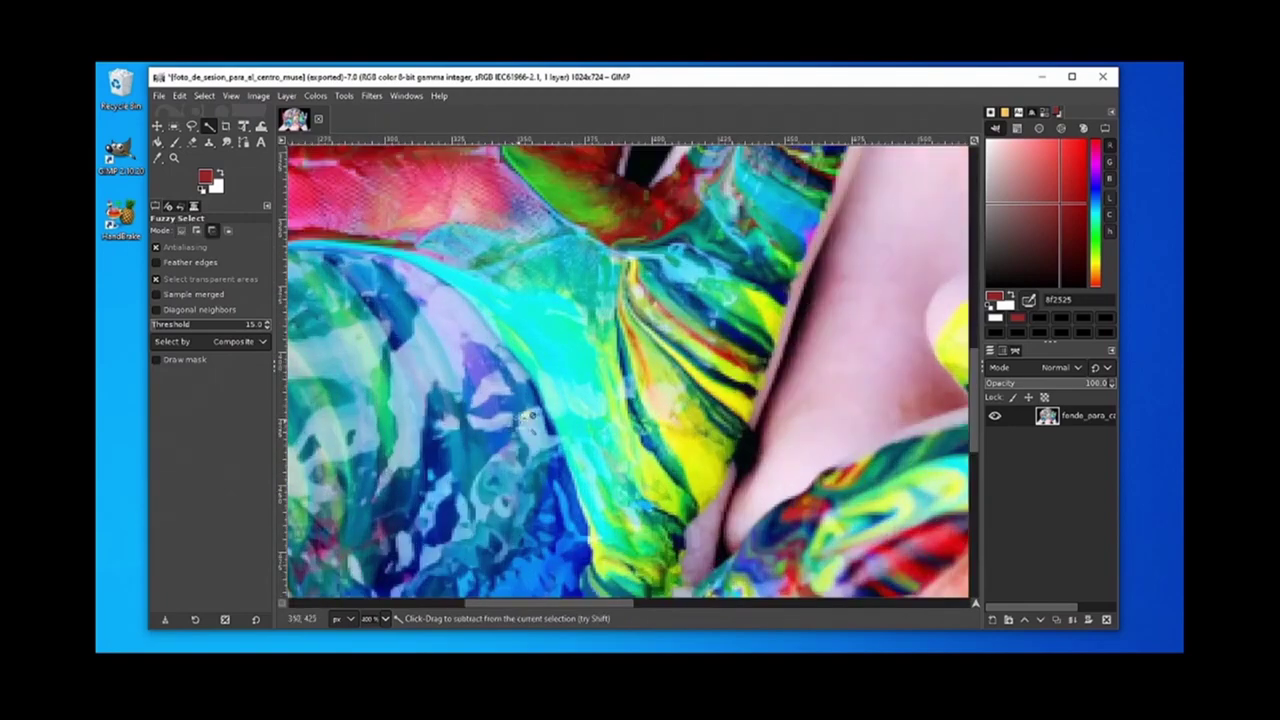
ctrl+scroll(603, 492, down, 3)
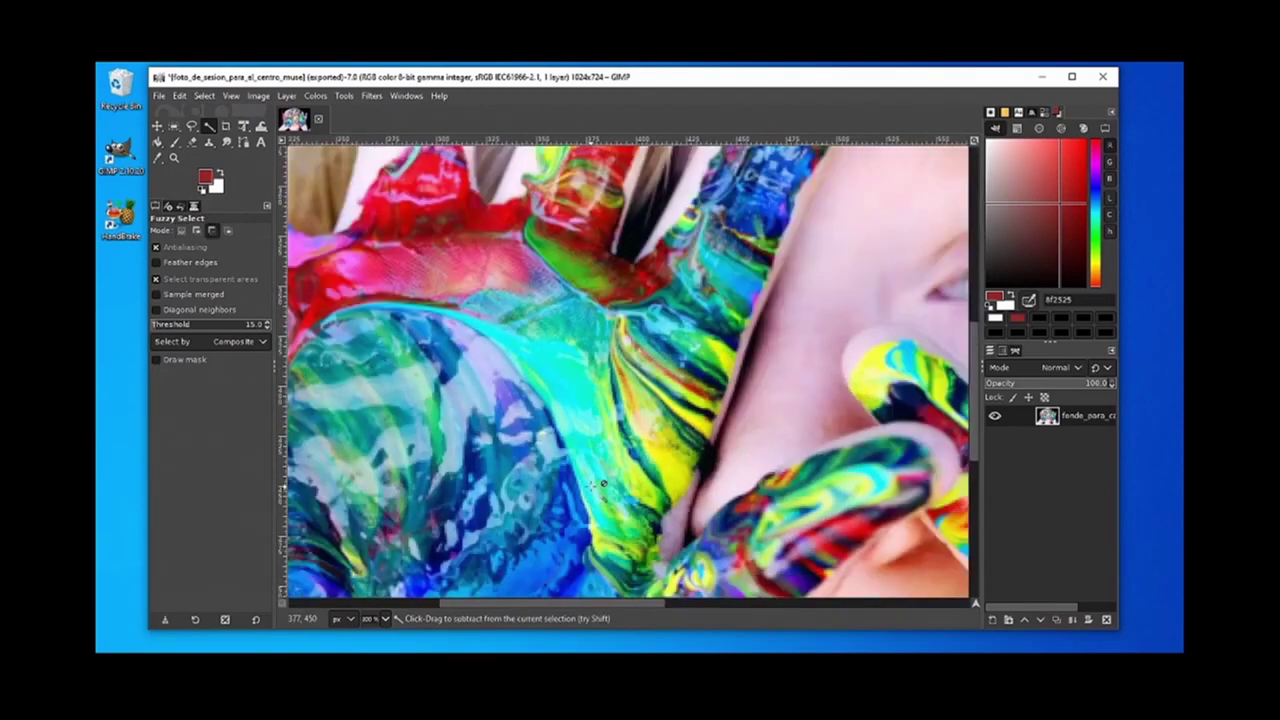
ctrl+scroll(603, 490, down, 1)
ctrl+scroll(620, 478, up, 4)
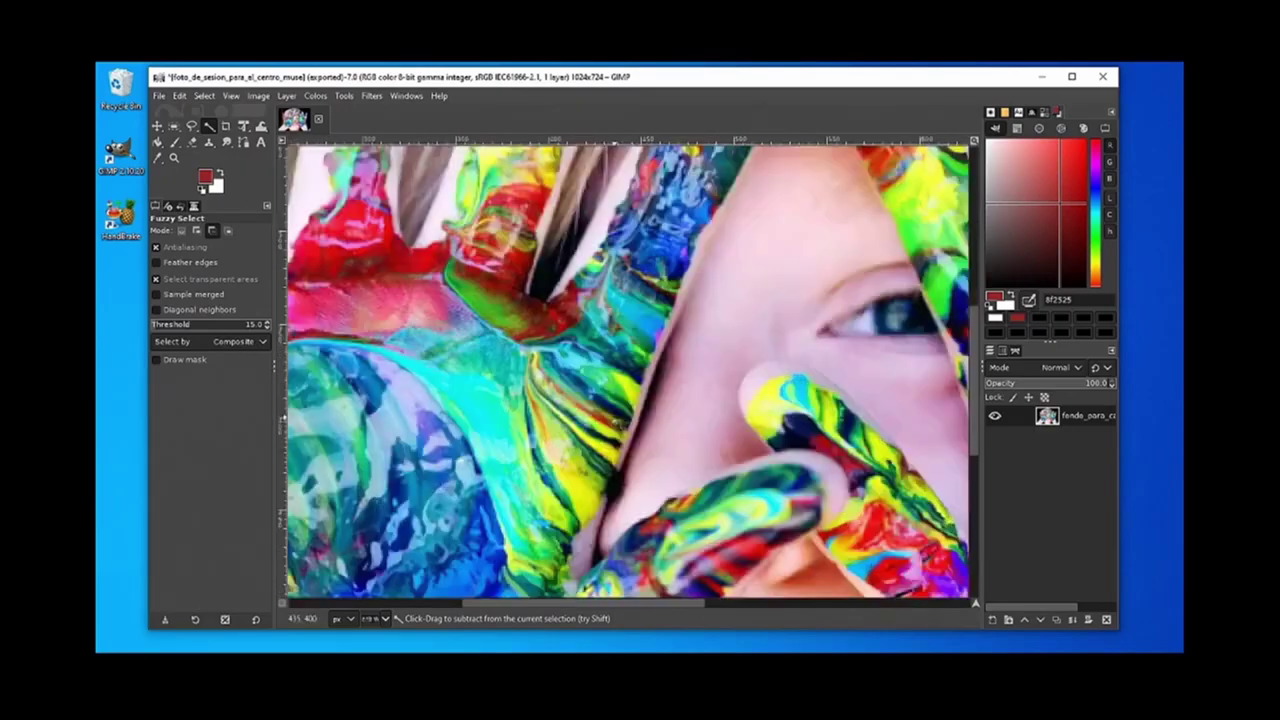
ctrl+scroll(625, 420, down, 5)
ctrl+scroll(625, 420, down, 1)
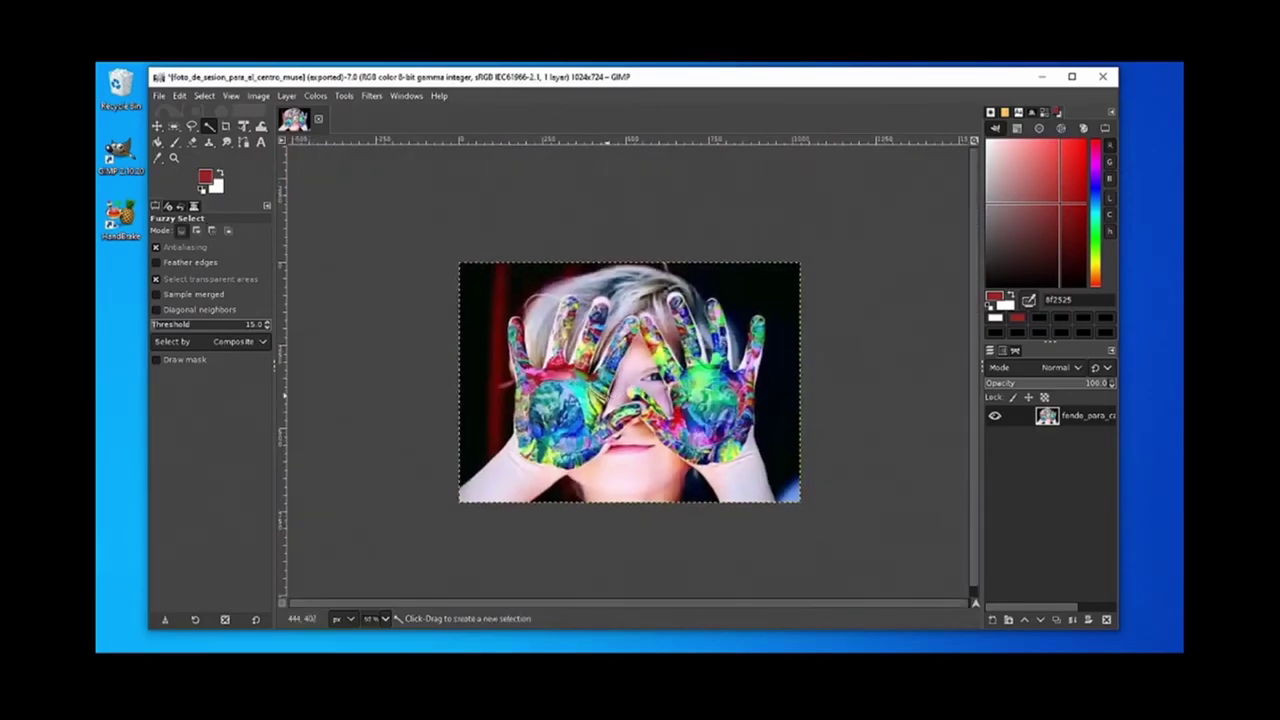
- Begin exporting the scaled photo and choose JPEG image as the export file type
click(158, 95)
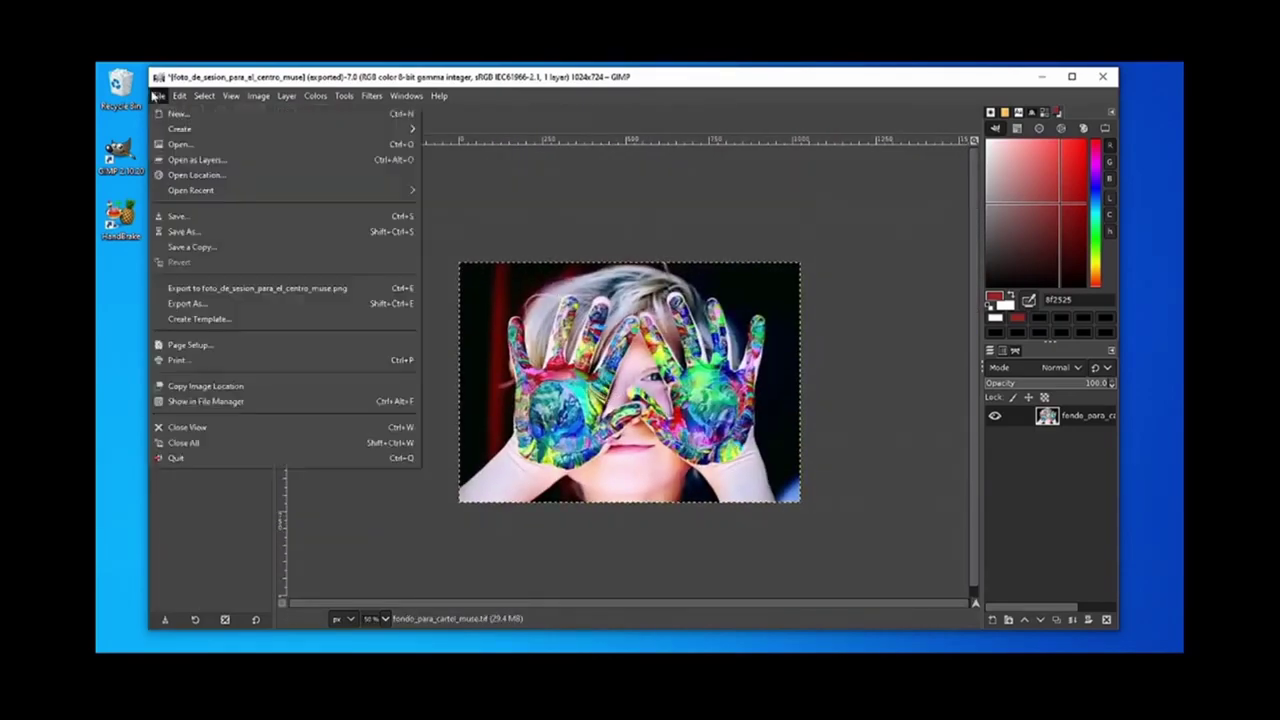
click(293, 305)
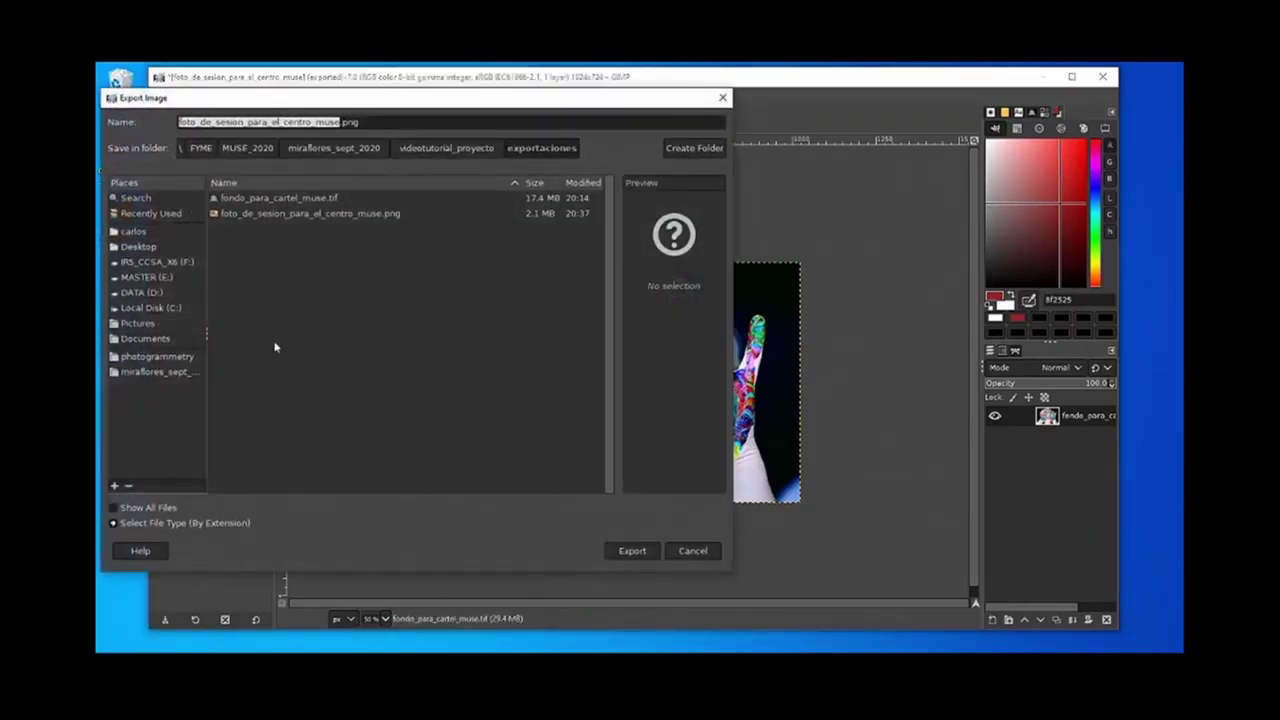
click(118, 523)
scroll(195, 452, down, 6)
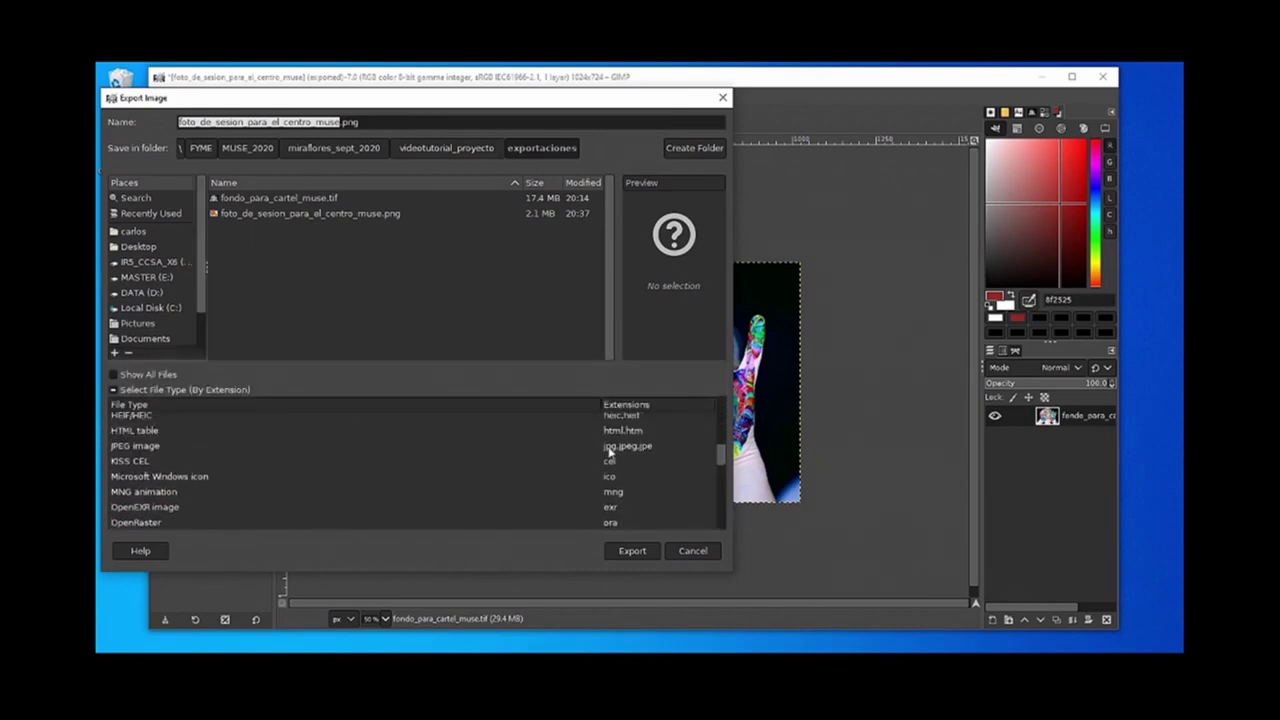
click(662, 450)
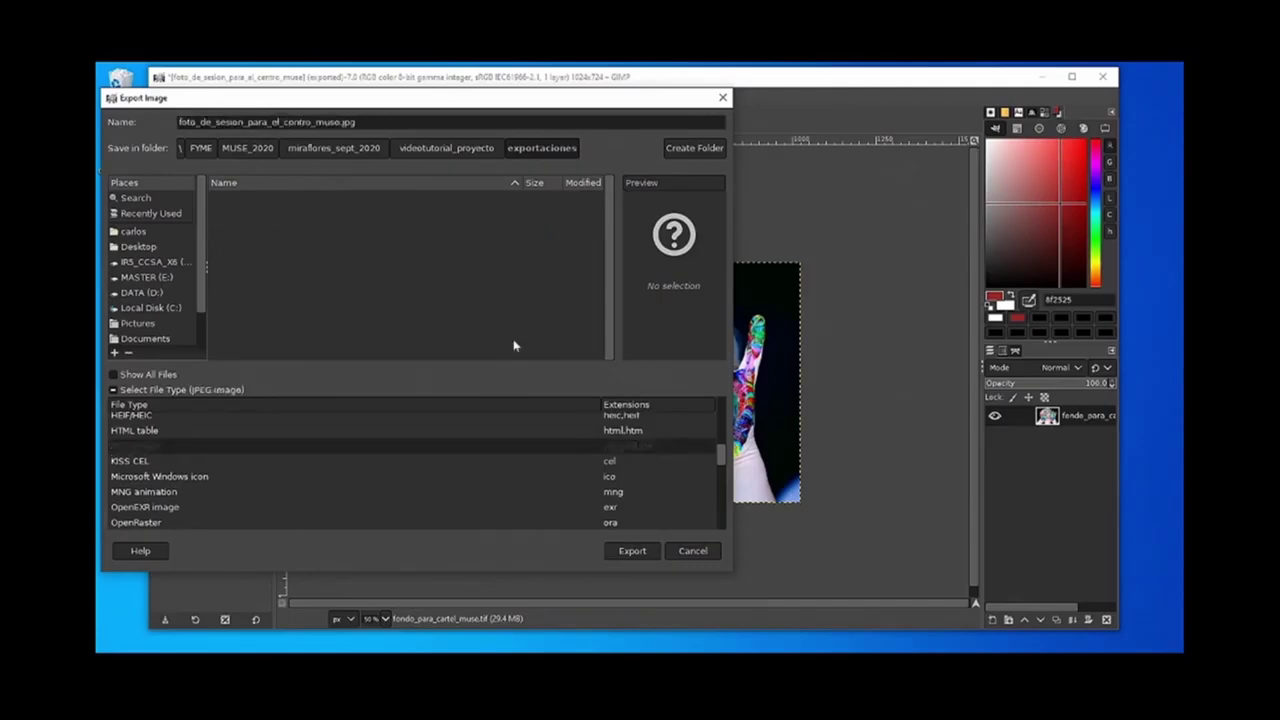
- Name the export file foto_de_sesion_para_FYME_muse.jpg and proceed to the JPEG export options
click(272, 122)
drag(312, 122, 271, 122)
text(FYME)
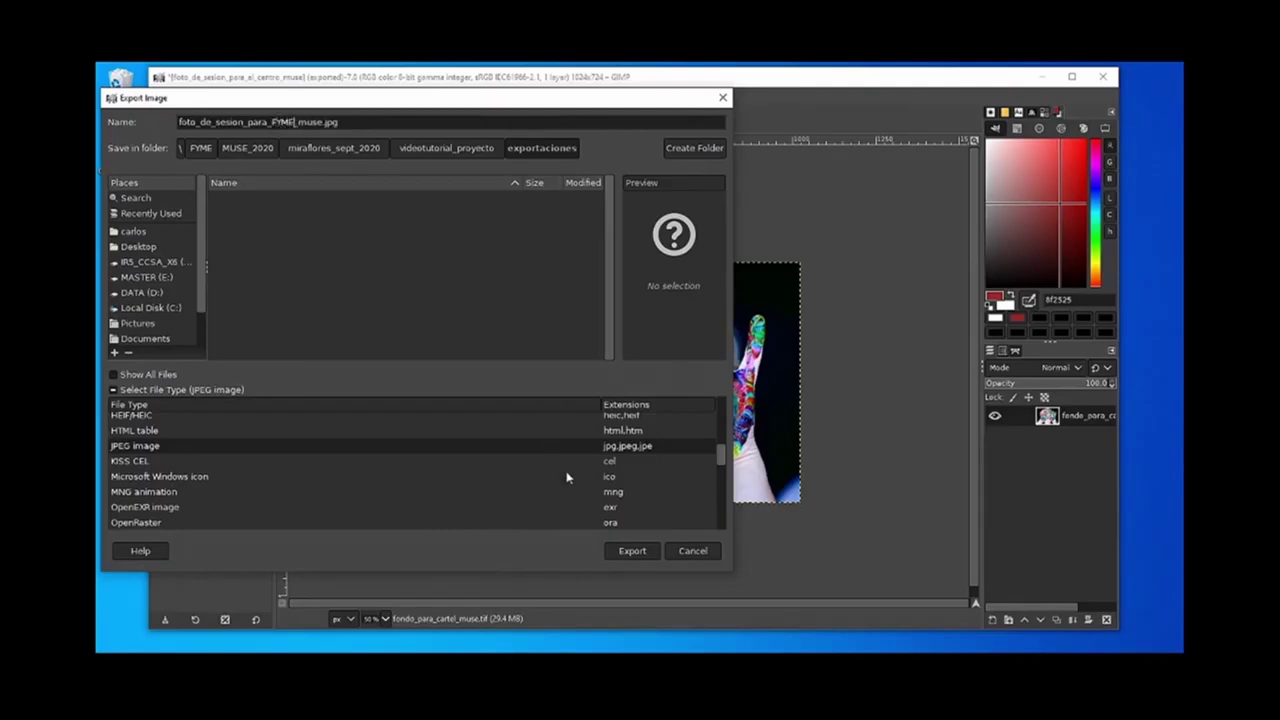
click(629, 554)
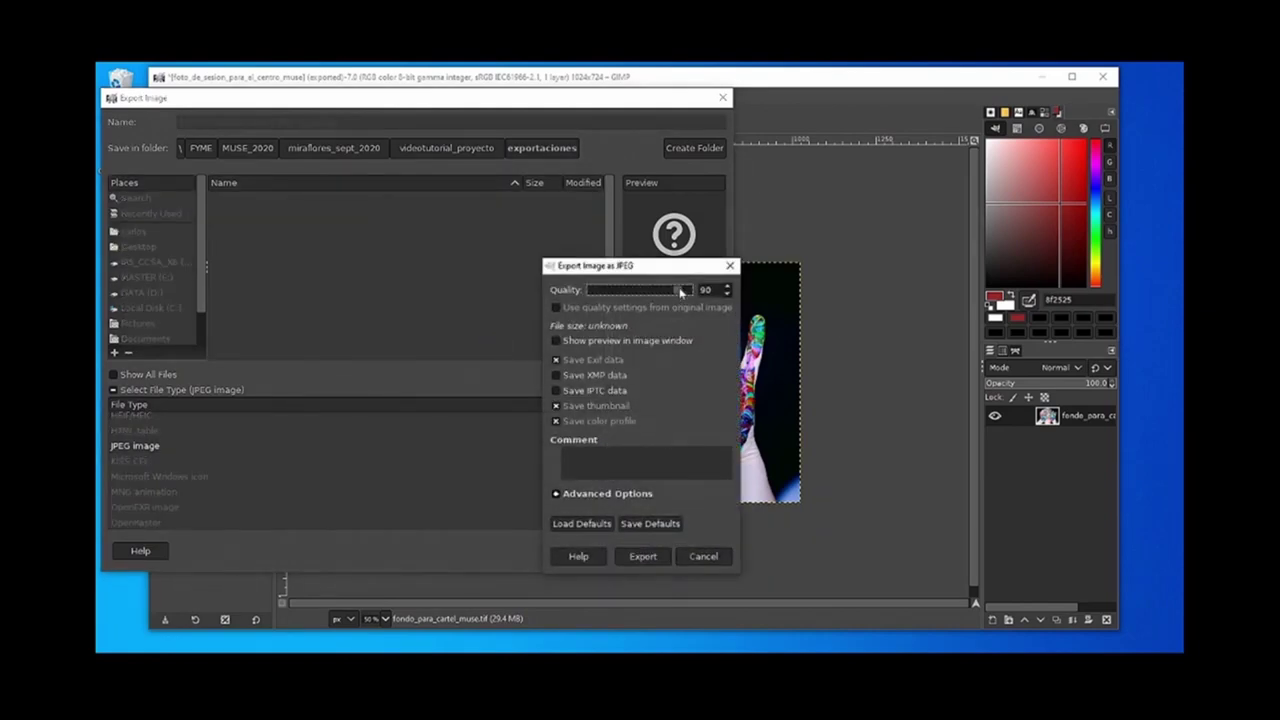
- Set the JPEG quality to 100, show the advanced options, and export the image
drag(680, 292, 692, 291)
click(559, 494)
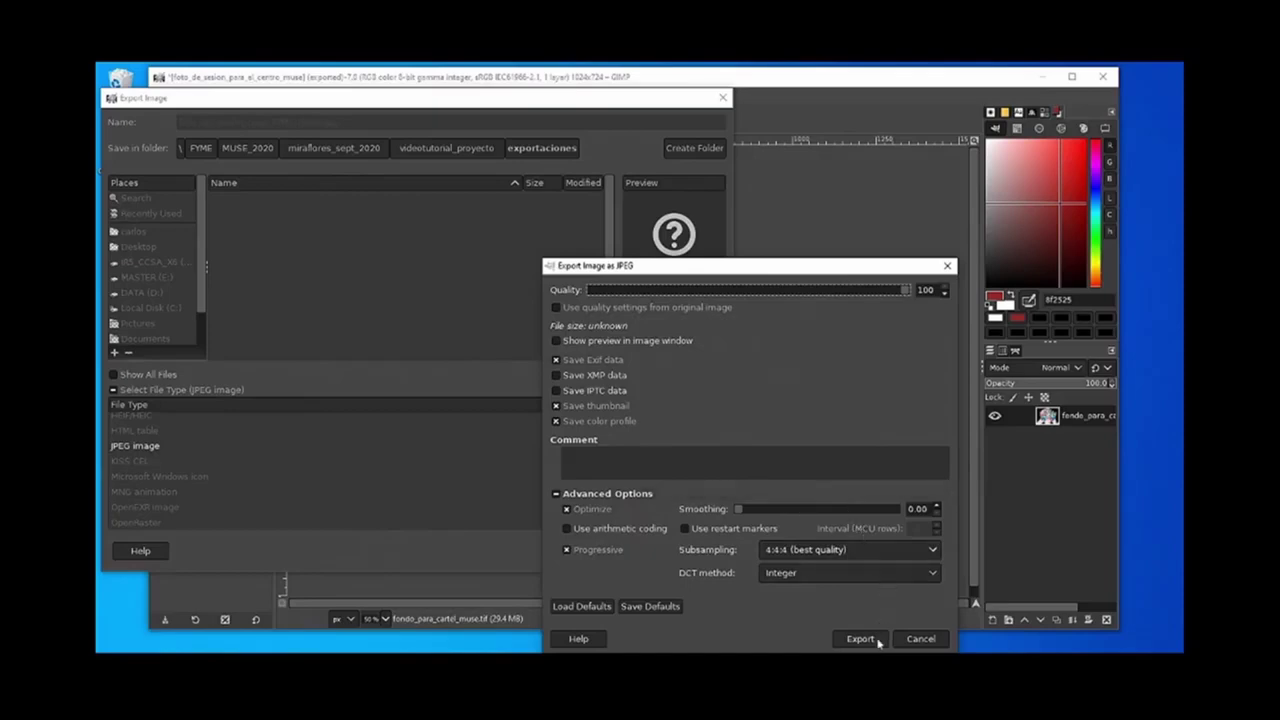
click(878, 643)
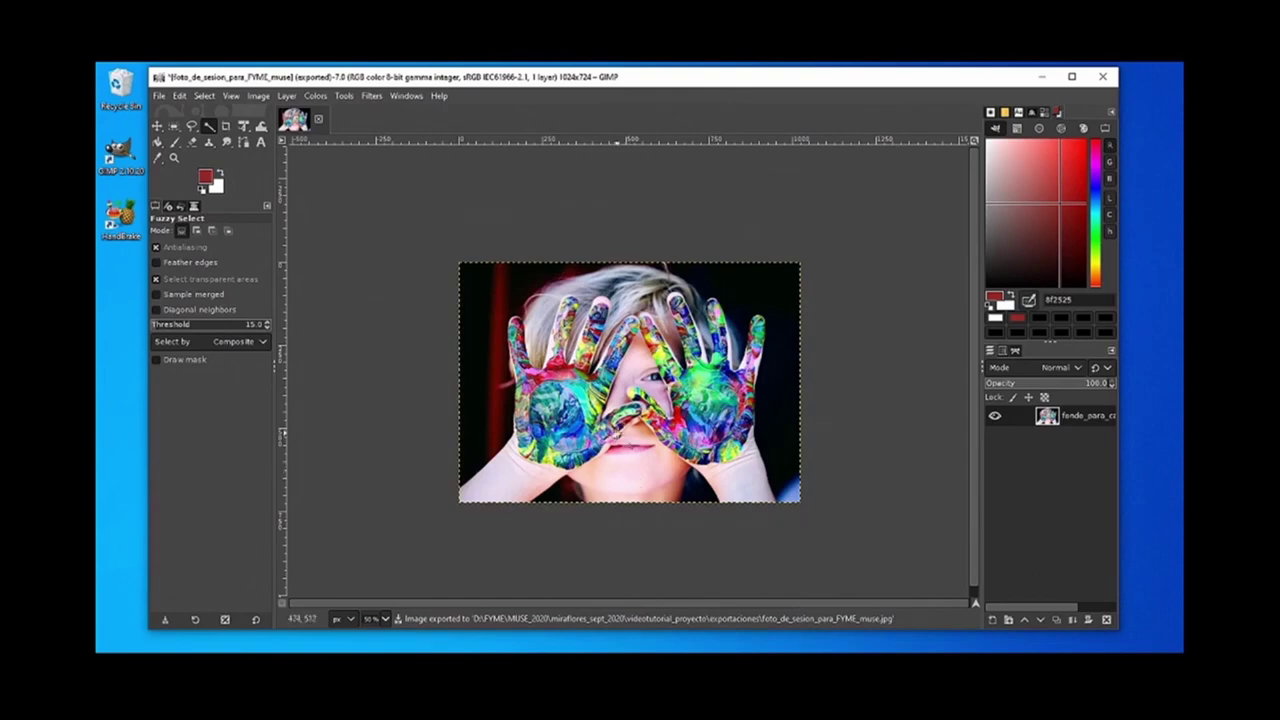
- Switch to the exportaciones folder in File Explorer and open the properties of foto_de_sesion_para_FYME_muse.jpg
key(alt+Tab)
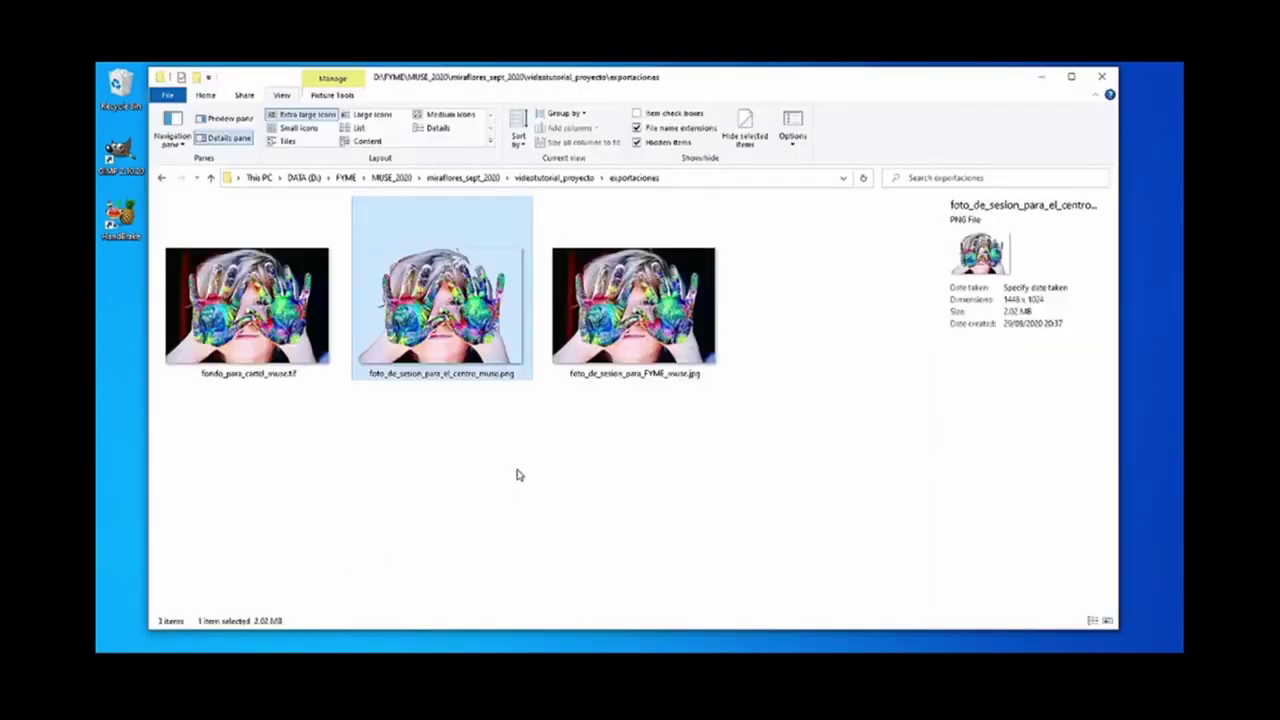
click(640, 355)
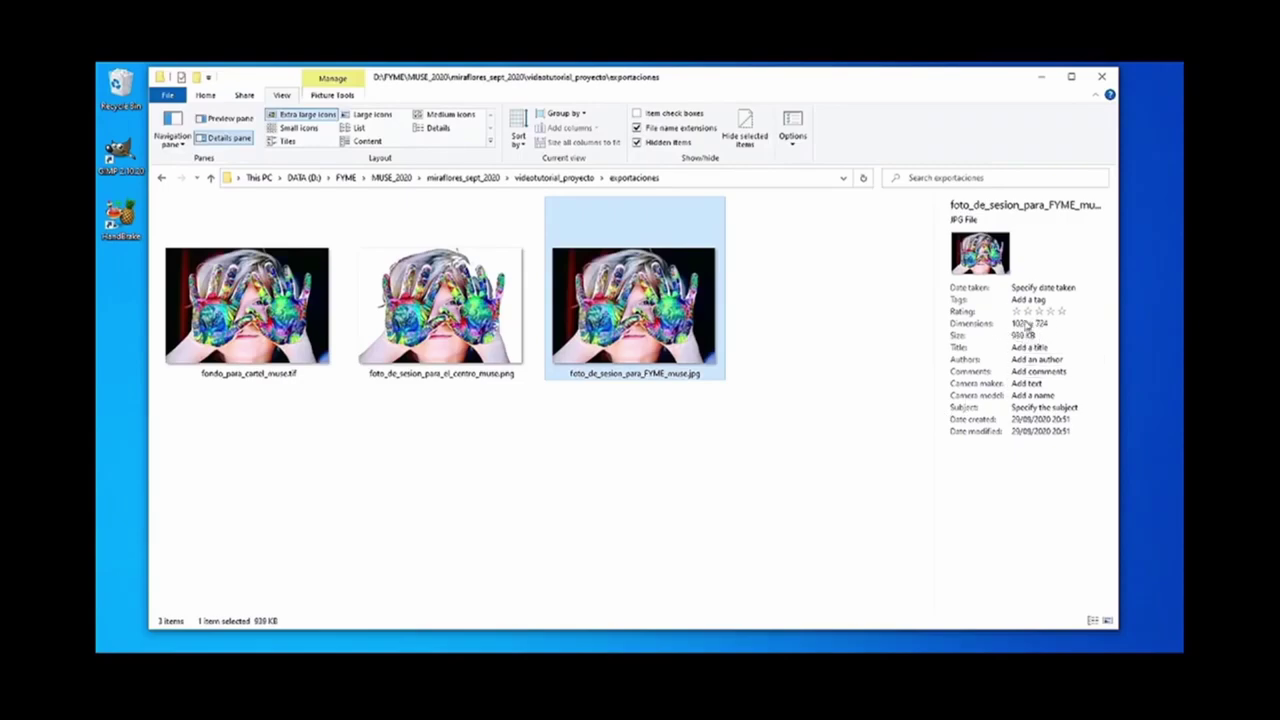
right_click(640, 342)
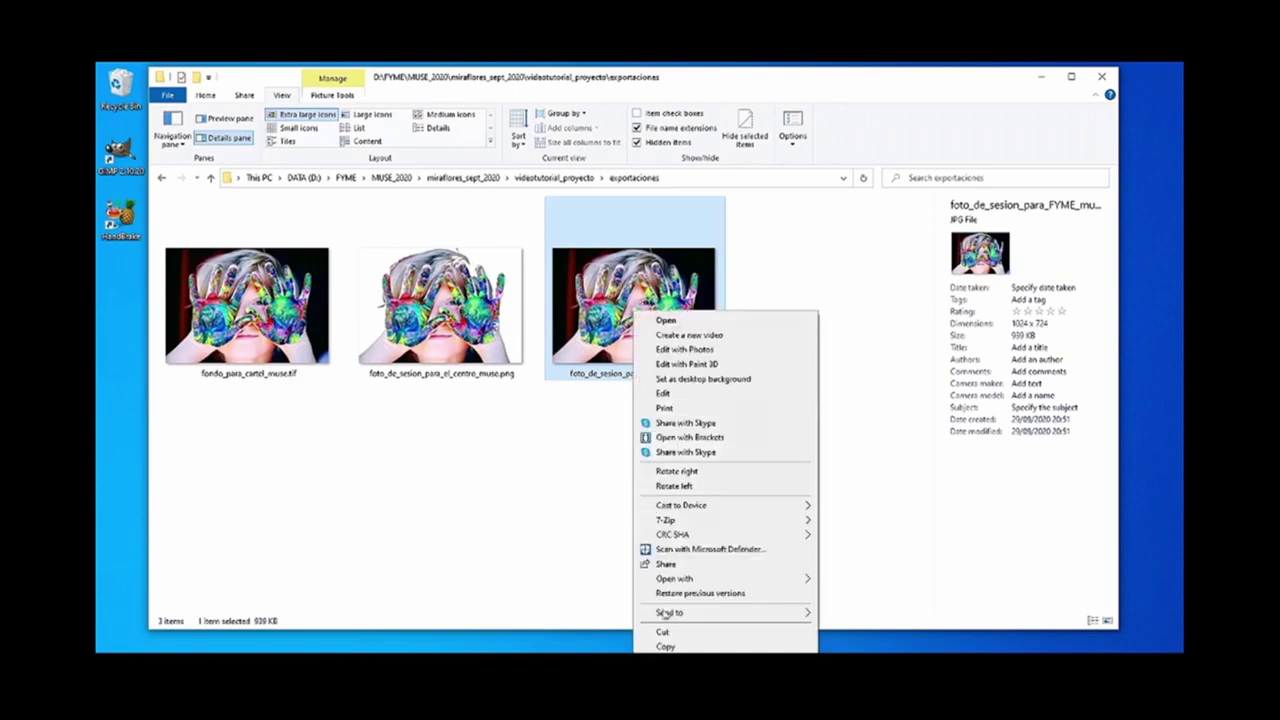
key(r)
drag(778, 345, 867, 215)
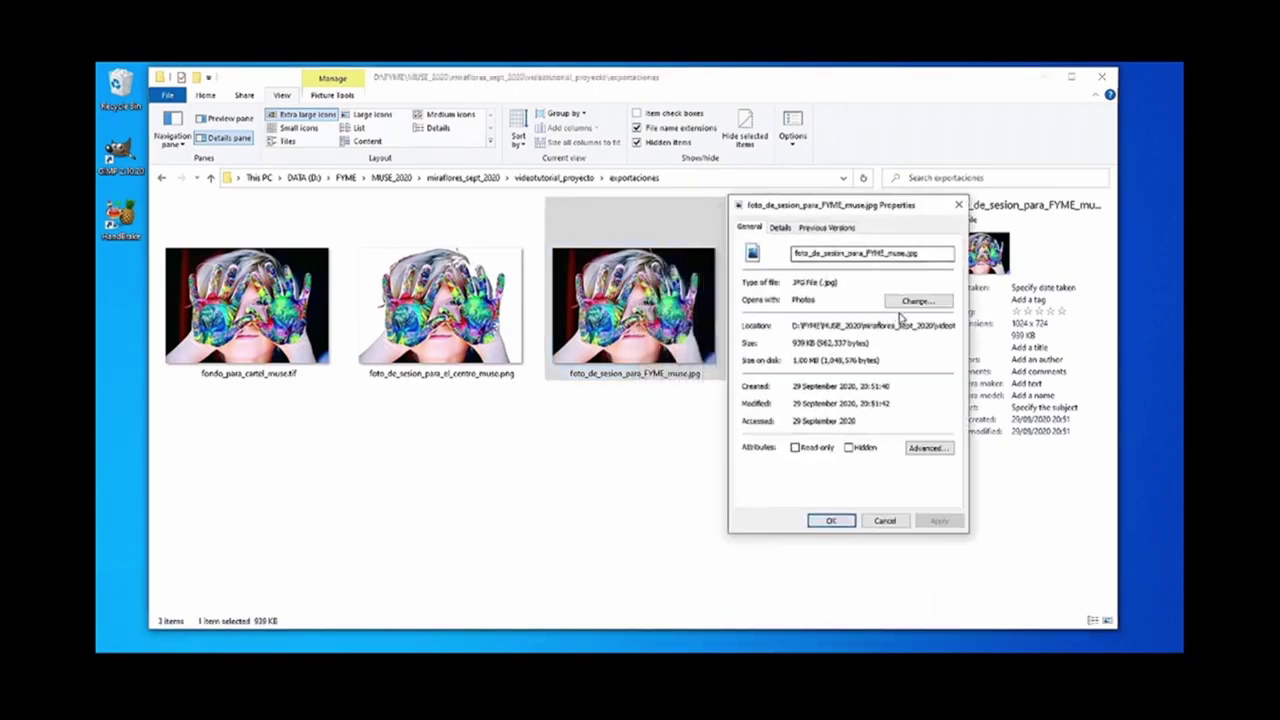
- Check the JPEG's dimensions, horizontal resolution and file size in its detailed properties, and close them without changes
click(788, 228)
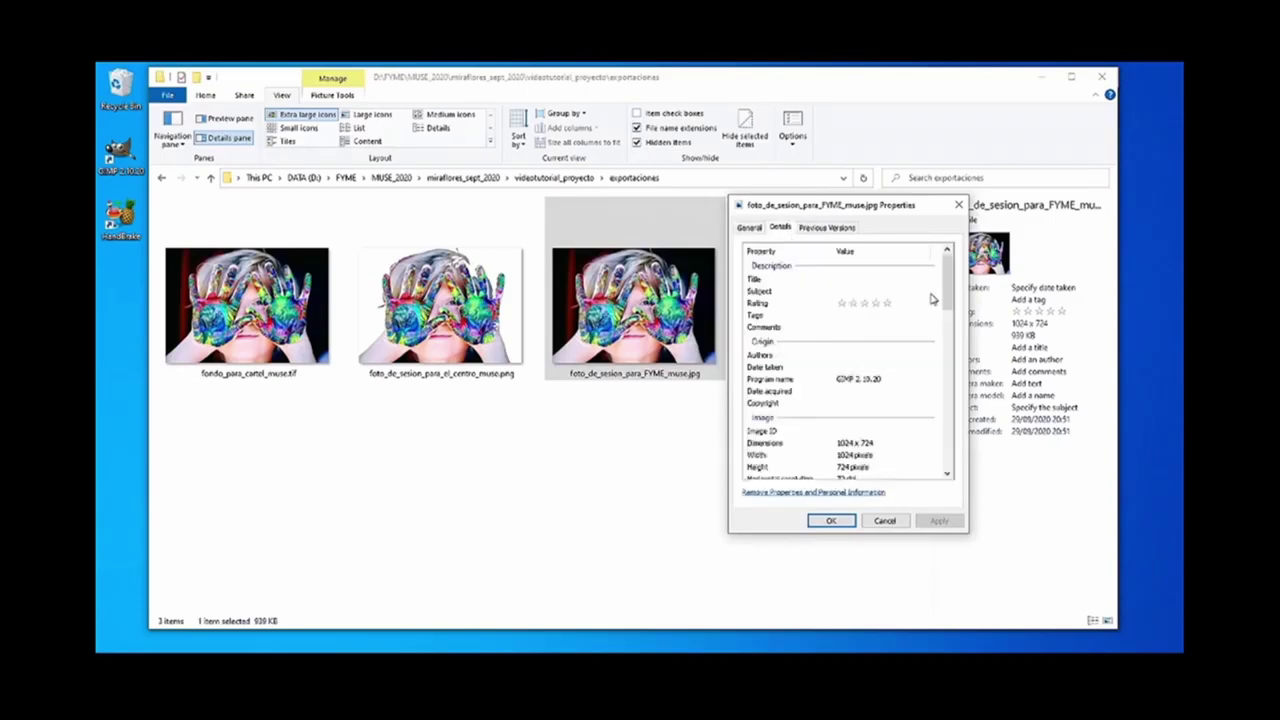
scroll(946, 296, down, 1)
scroll(946, 296, down, 3)
click(894, 320)
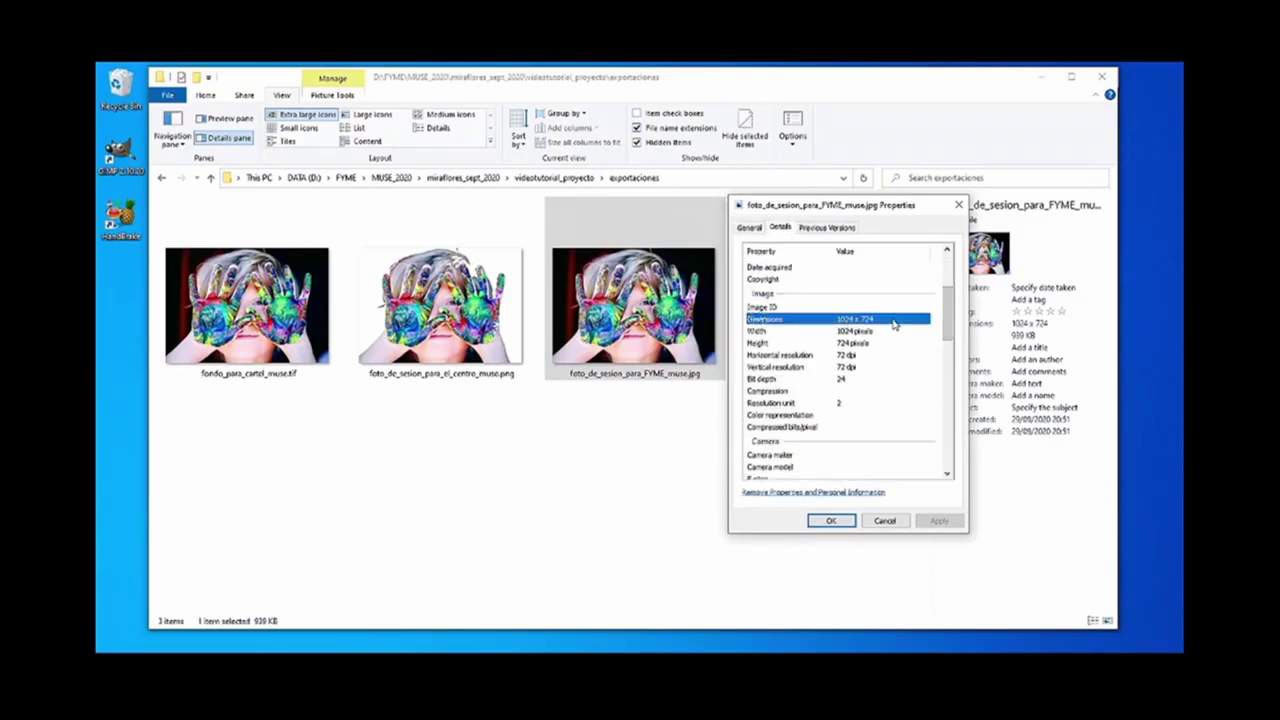
click(863, 357)
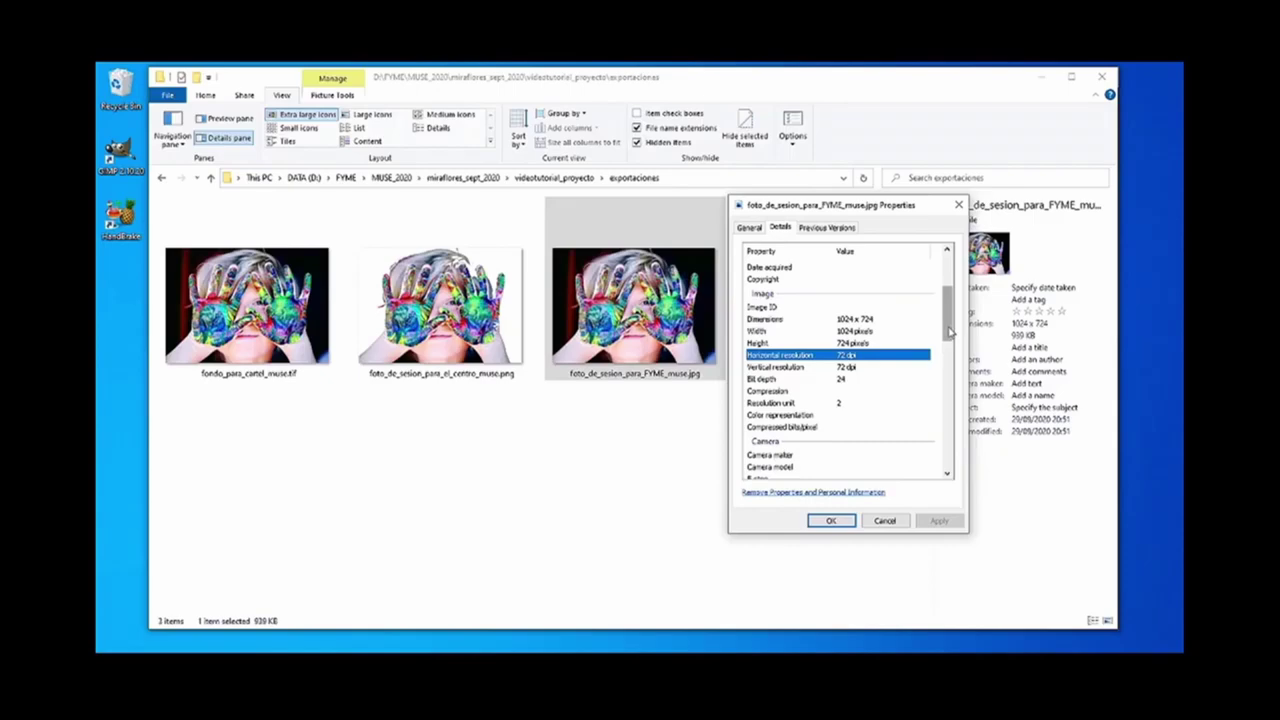
scroll(950, 330, down, 1)
drag(950, 343, 950, 448)
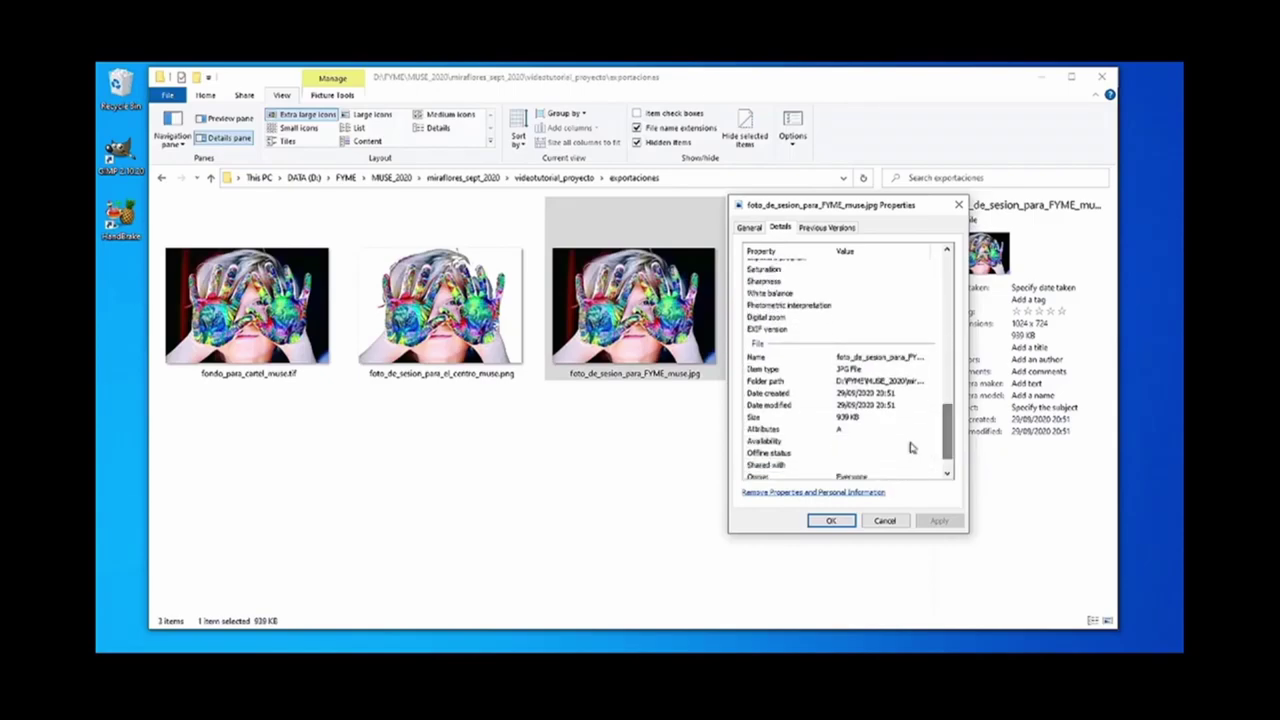
click(874, 418)
click(884, 520)
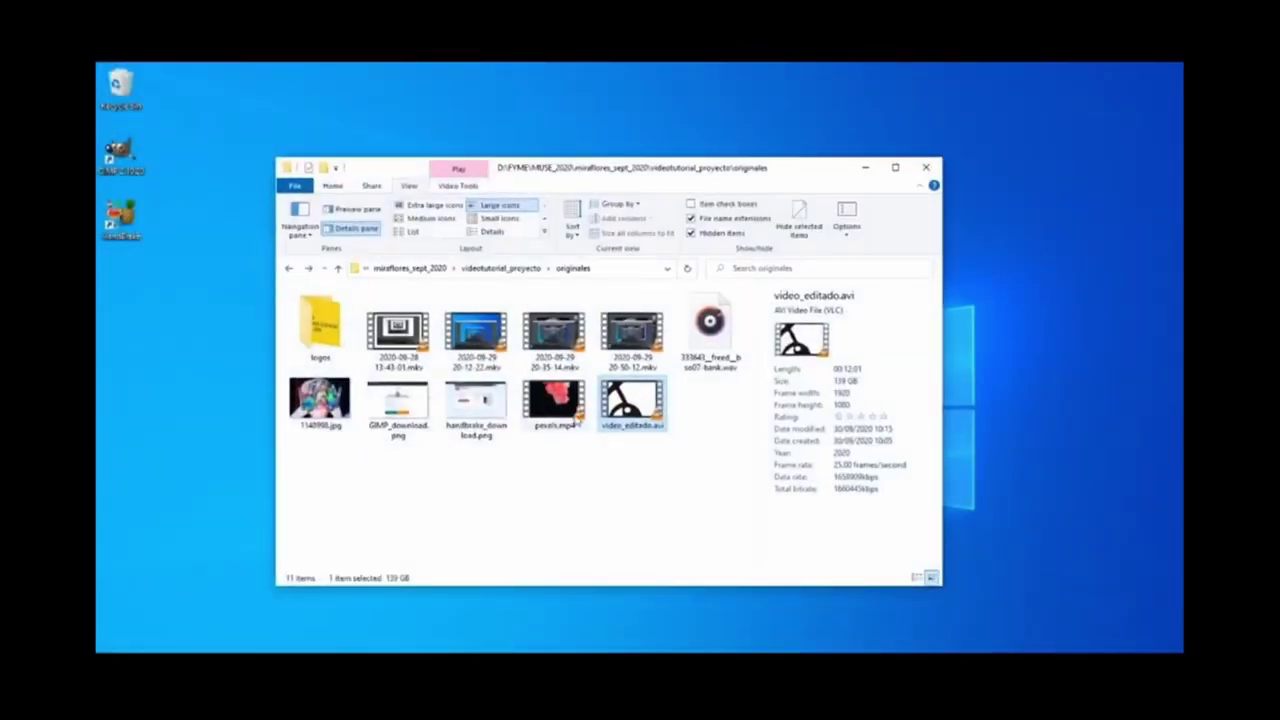
- Launch HandBrake and load video_editado.avi from the originales folder as the source video
click(640, 463)
drag(682, 460, 655, 420)
double_click(130, 228)
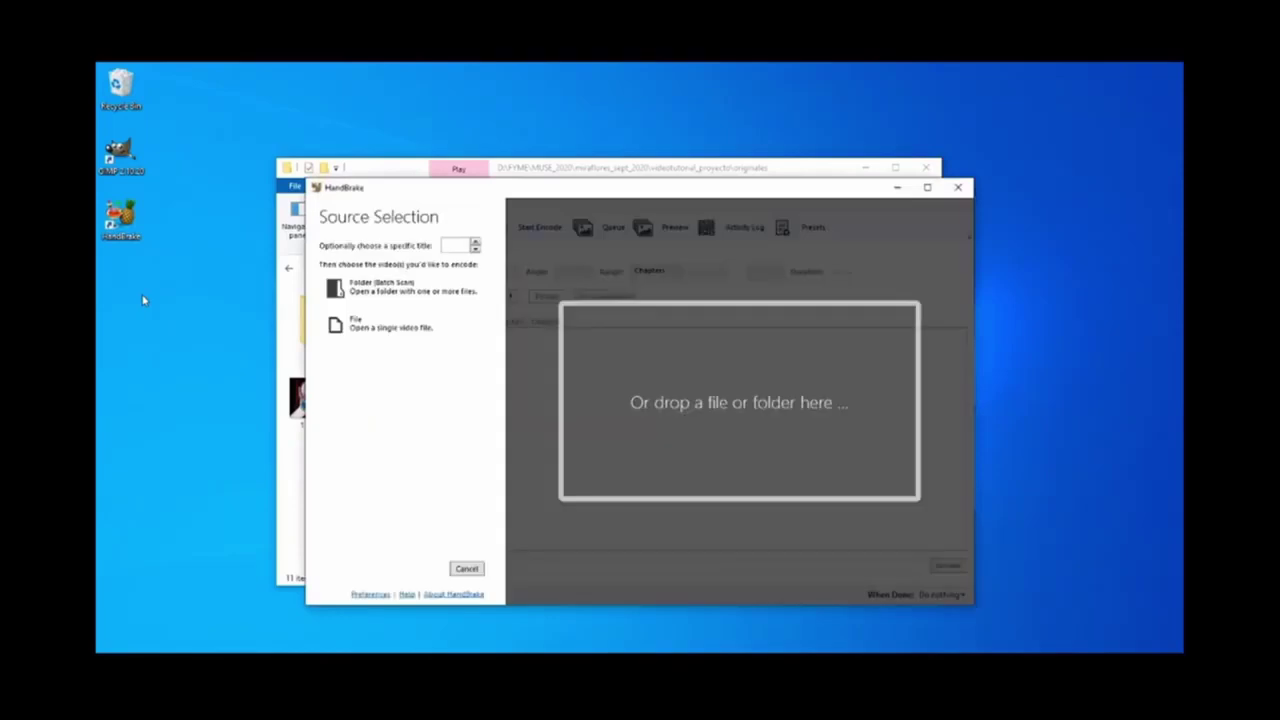
key(alt+Tab)
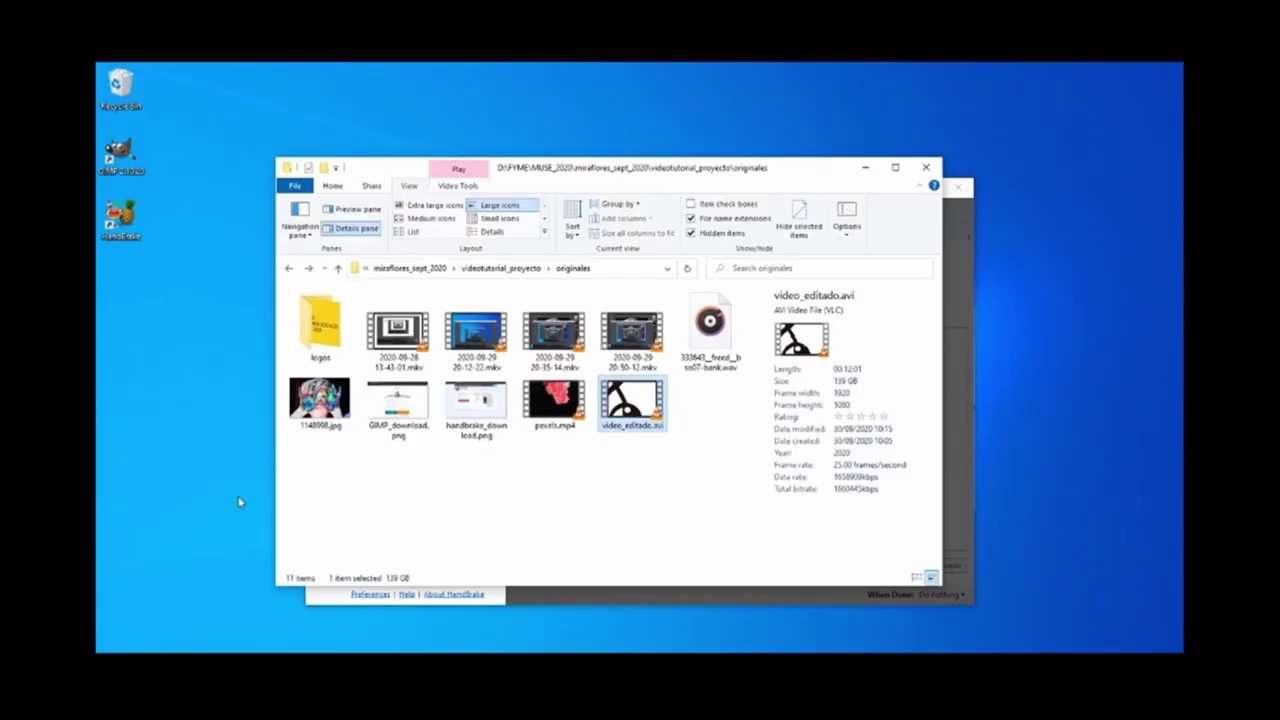
drag(636, 405, 697, 412)
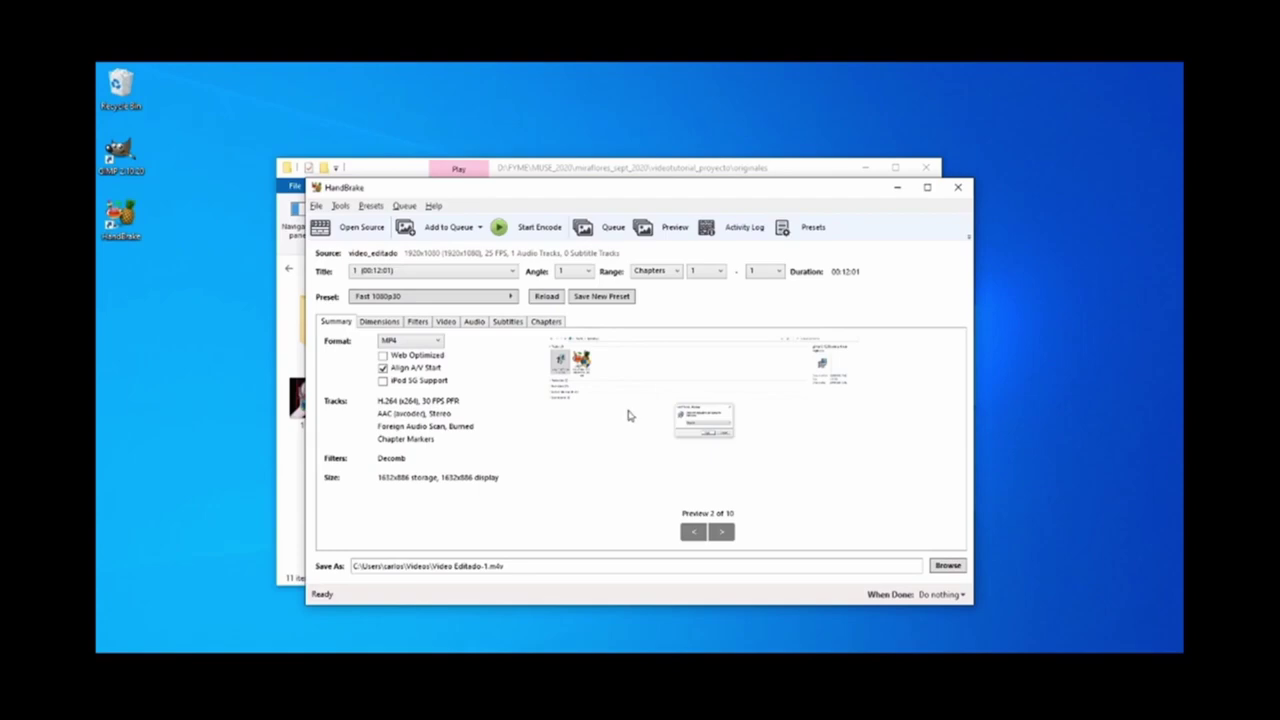
- Choose MP4 as the output format and set the video's width to 1920 and height to 1080
click(438, 341)
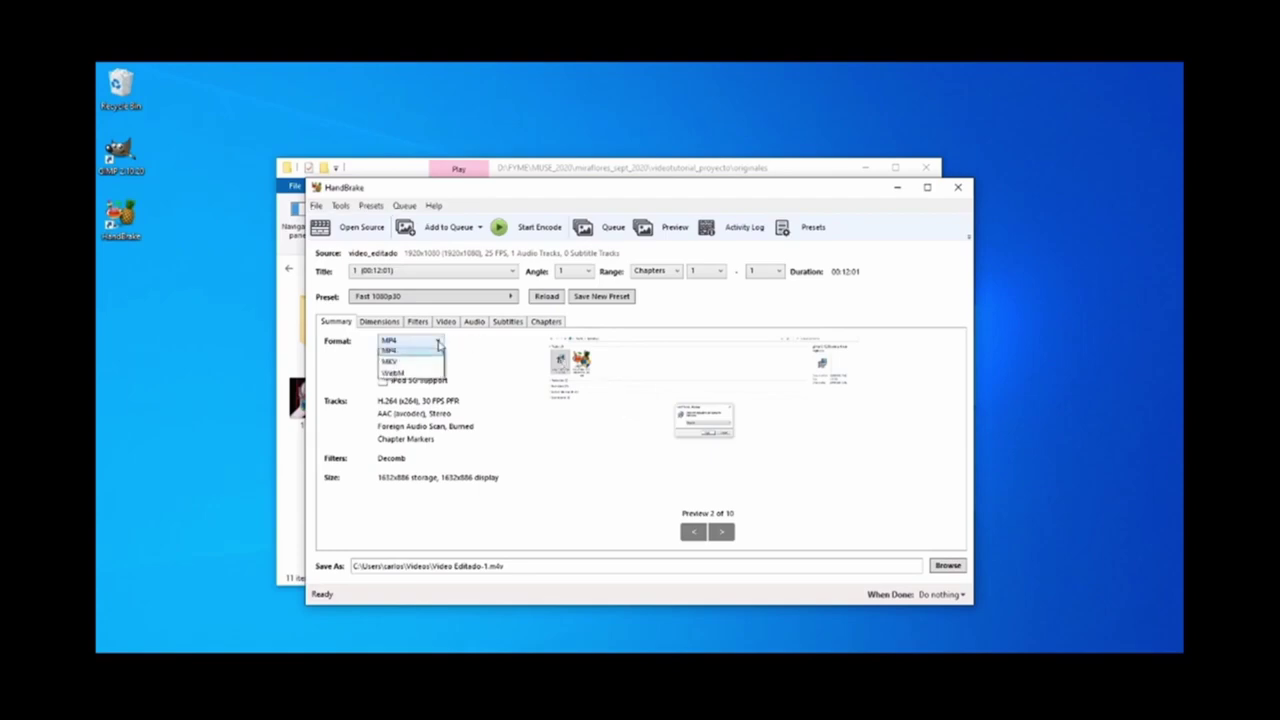
click(397, 357)
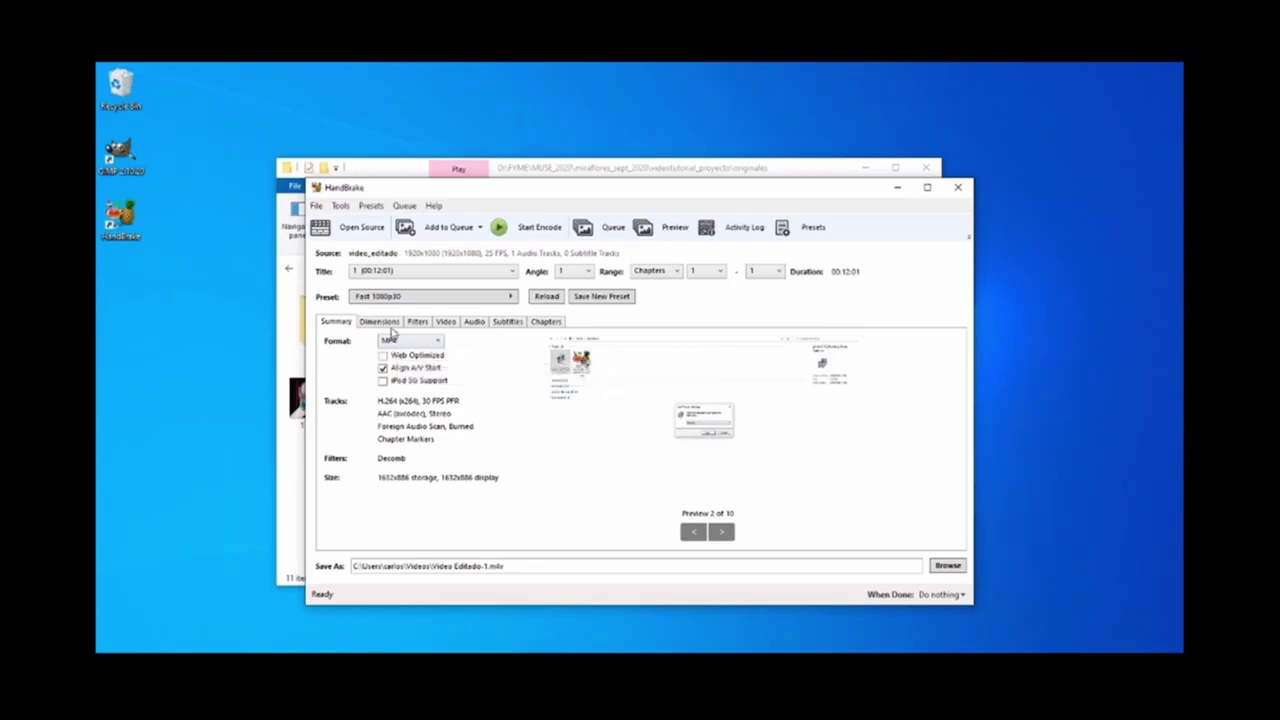
click(393, 321)
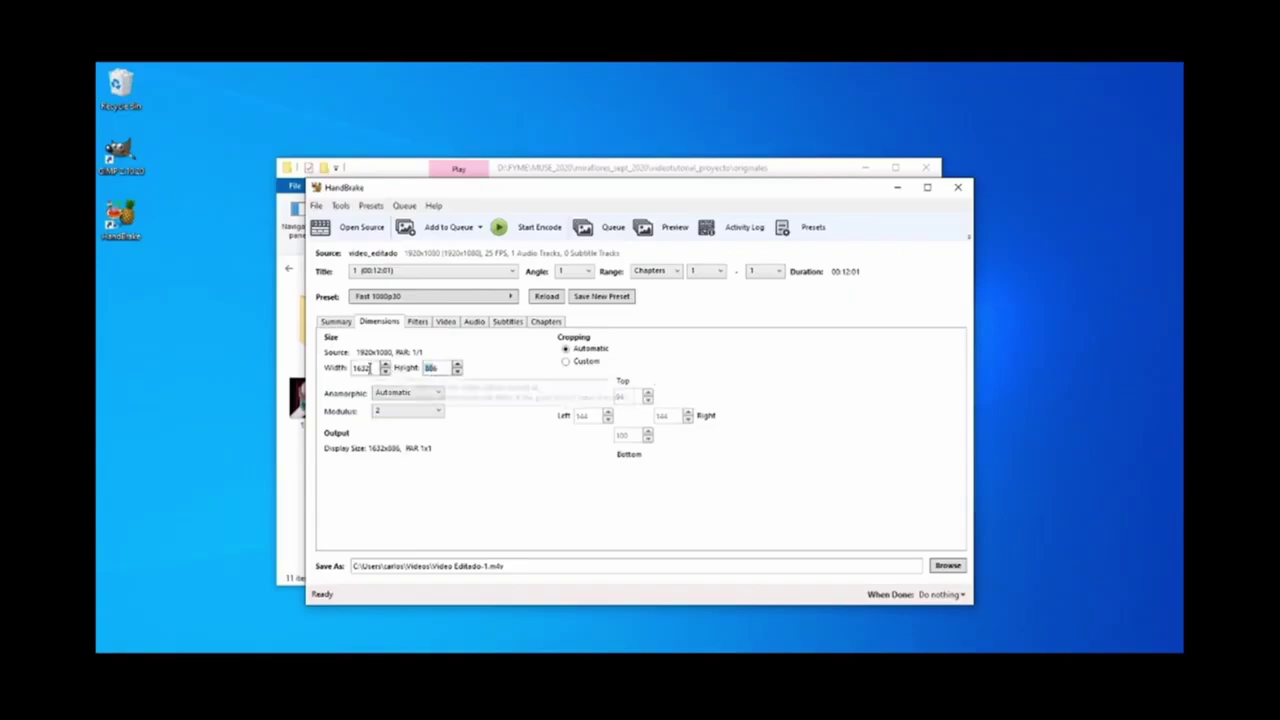
double_click(368, 367)
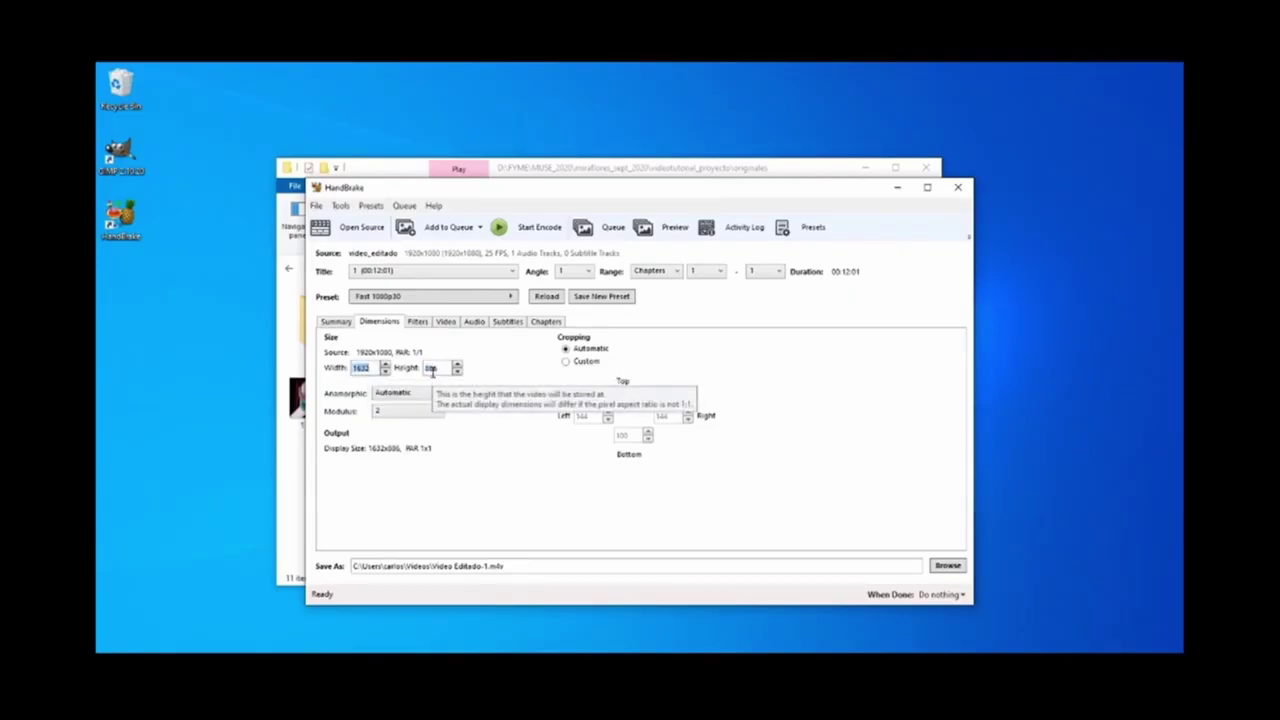
text(1920)
text(1)
text(080)
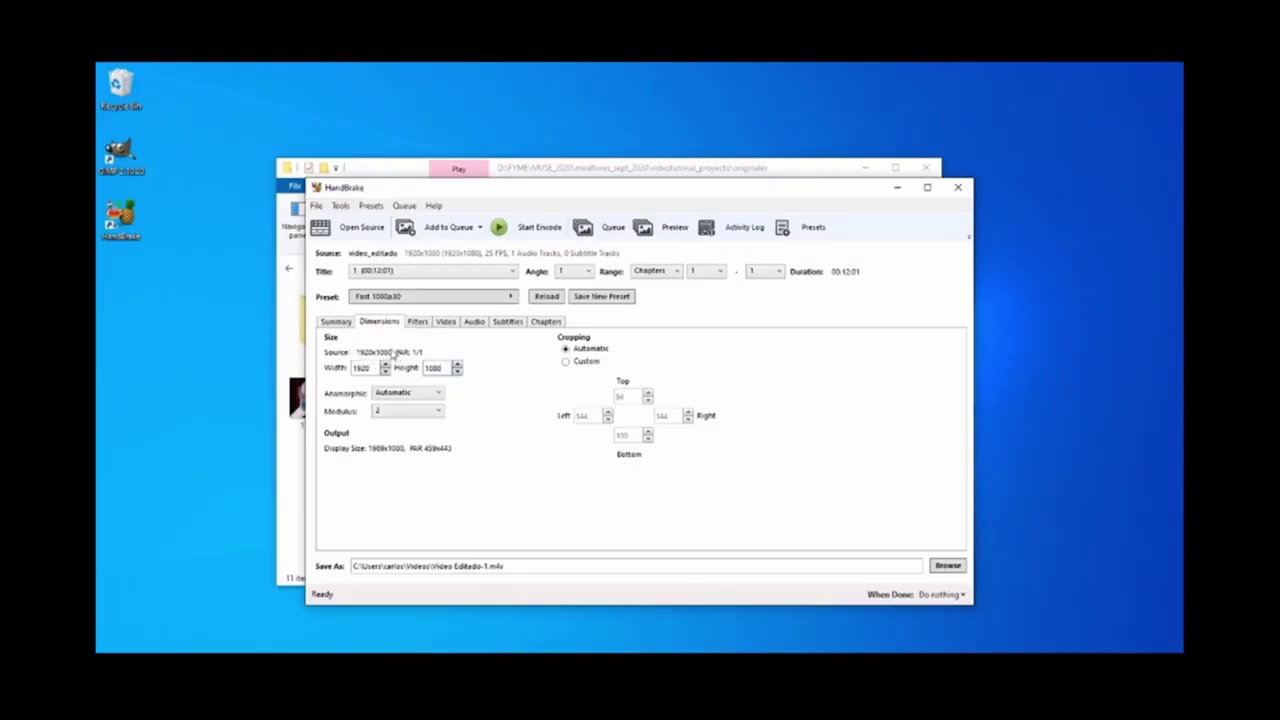
- Encode the video with the H.264 (x264) codec, the framerate same as source, and constant framerate
click(446, 323)
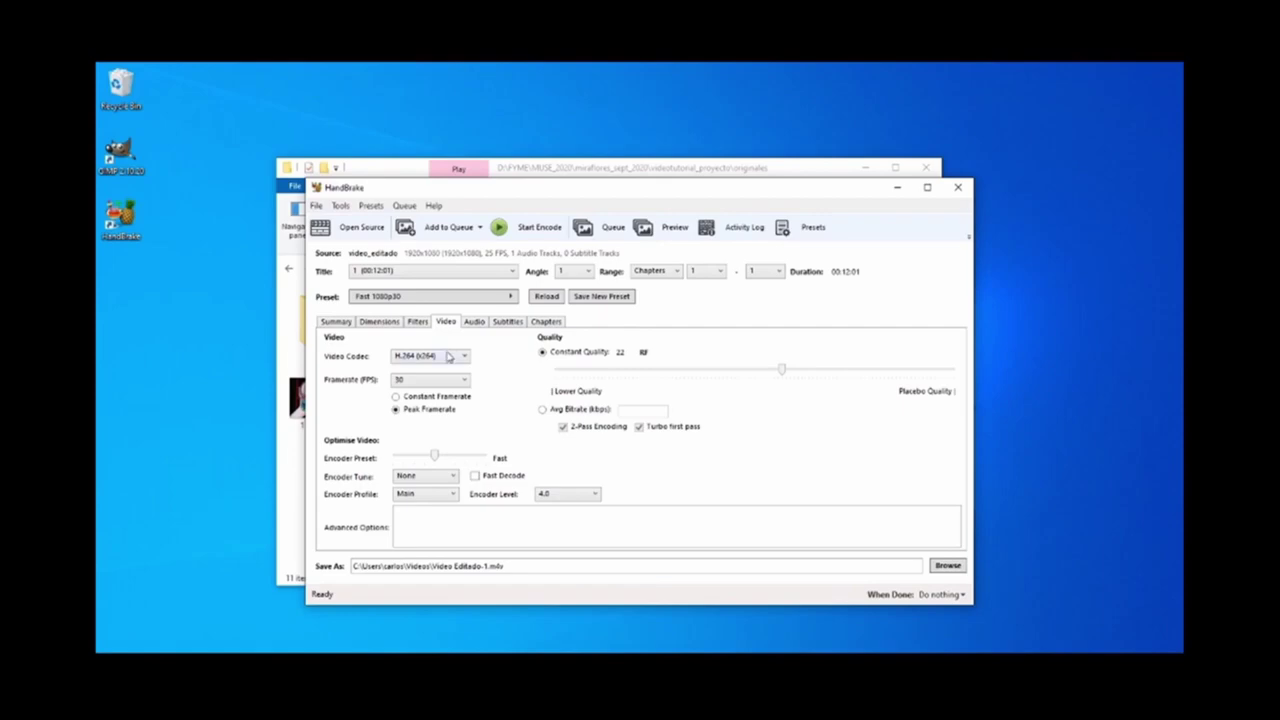
click(448, 357)
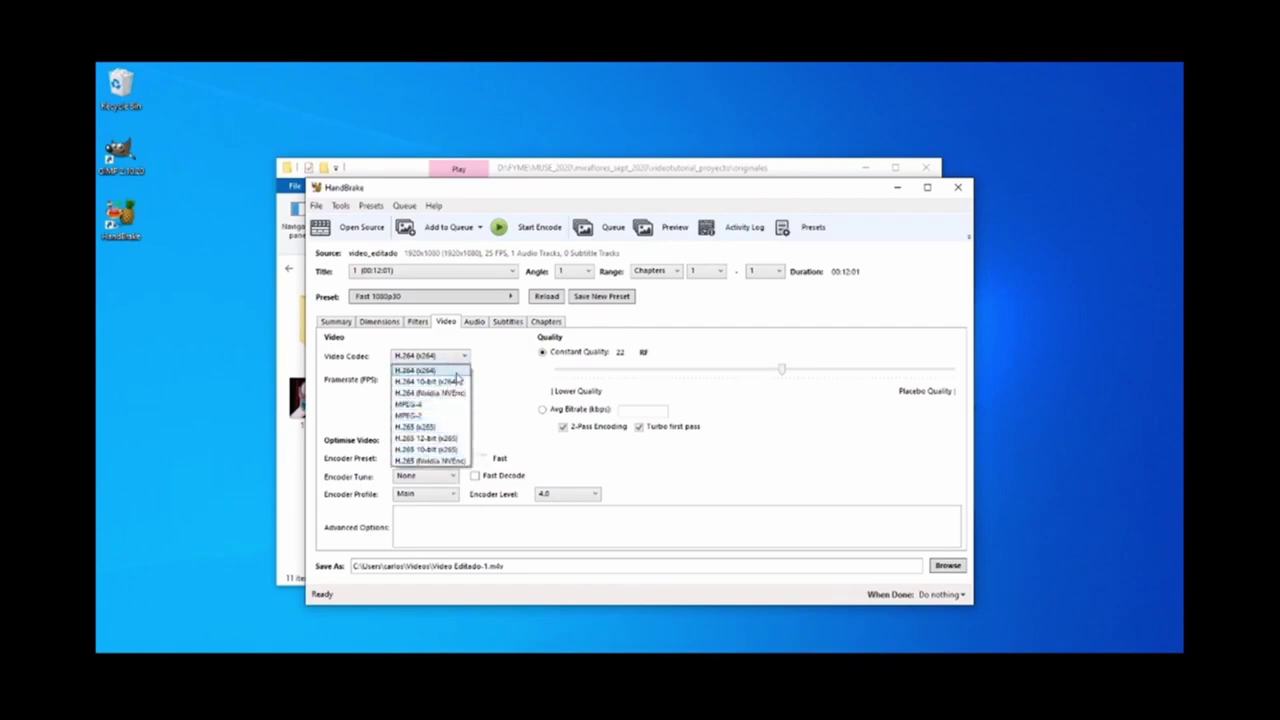
click(457, 375)
click(457, 379)
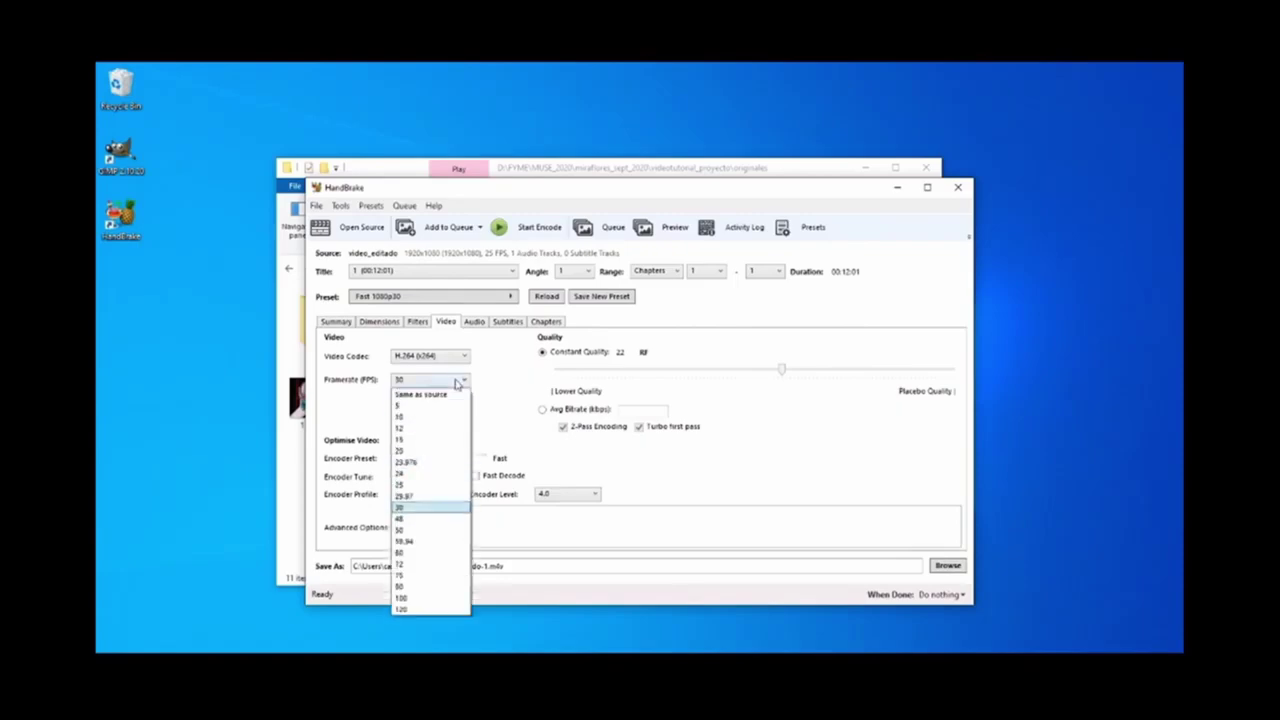
click(446, 395)
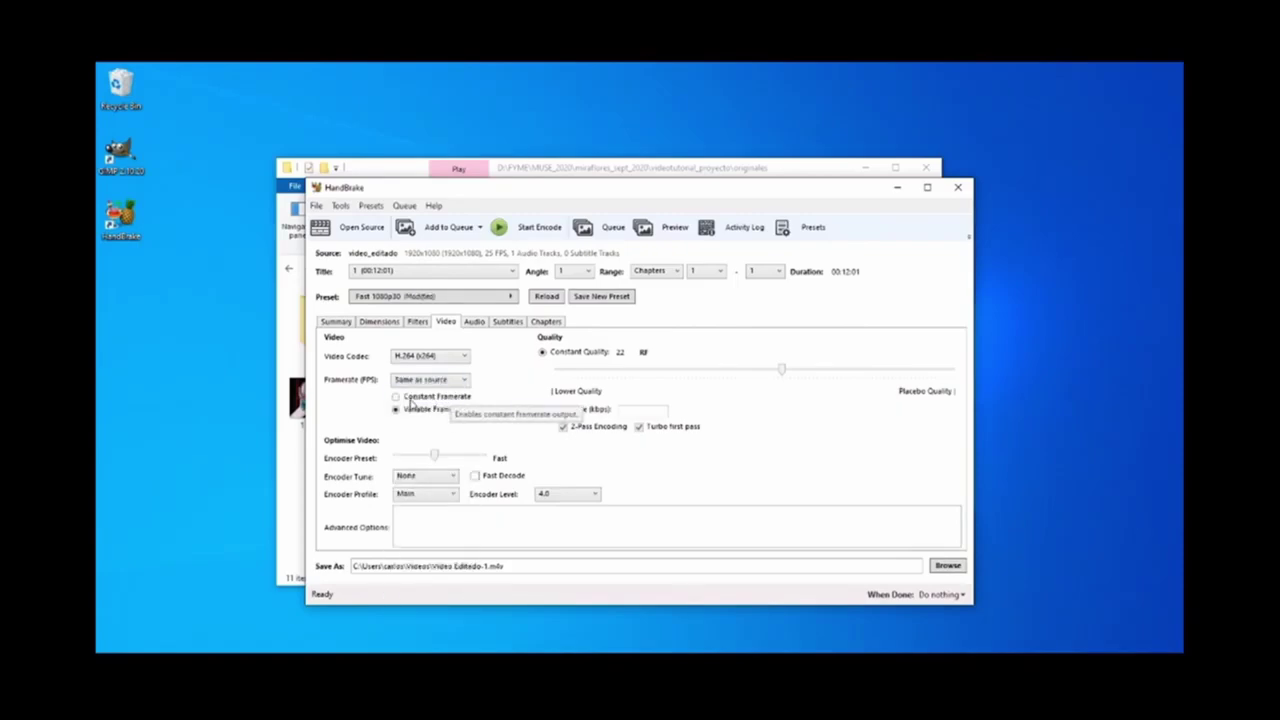
click(395, 397)
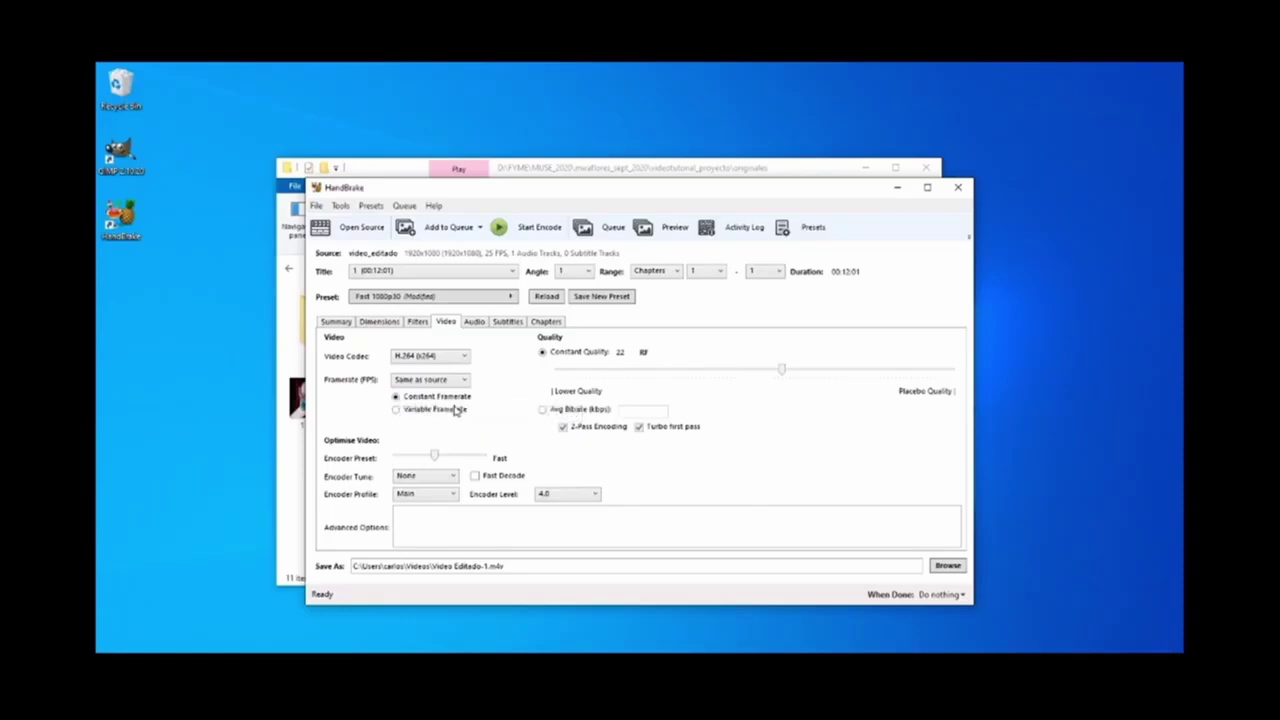
click(527, 228)
drag(527, 200, 493, 174)
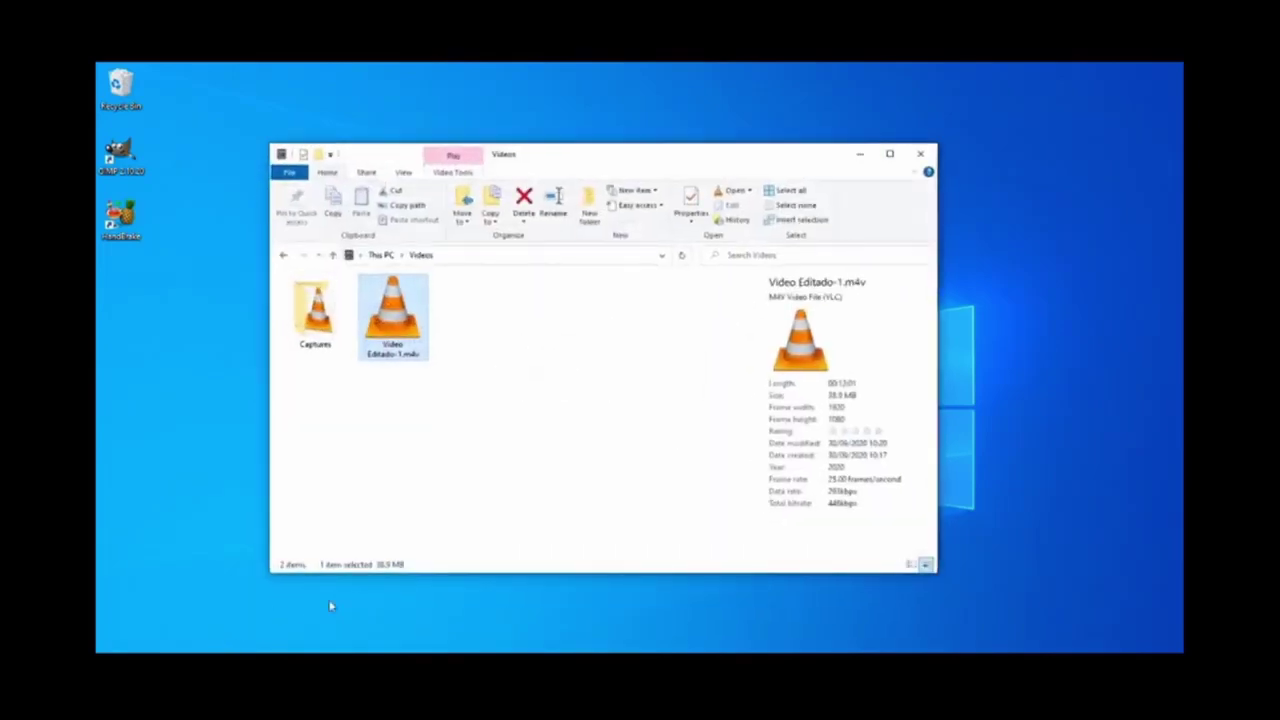
- Play the encoded Video Editado-1.m4v in VLC and place the player window fully within the desktop
drag(508, 386, 396, 314)
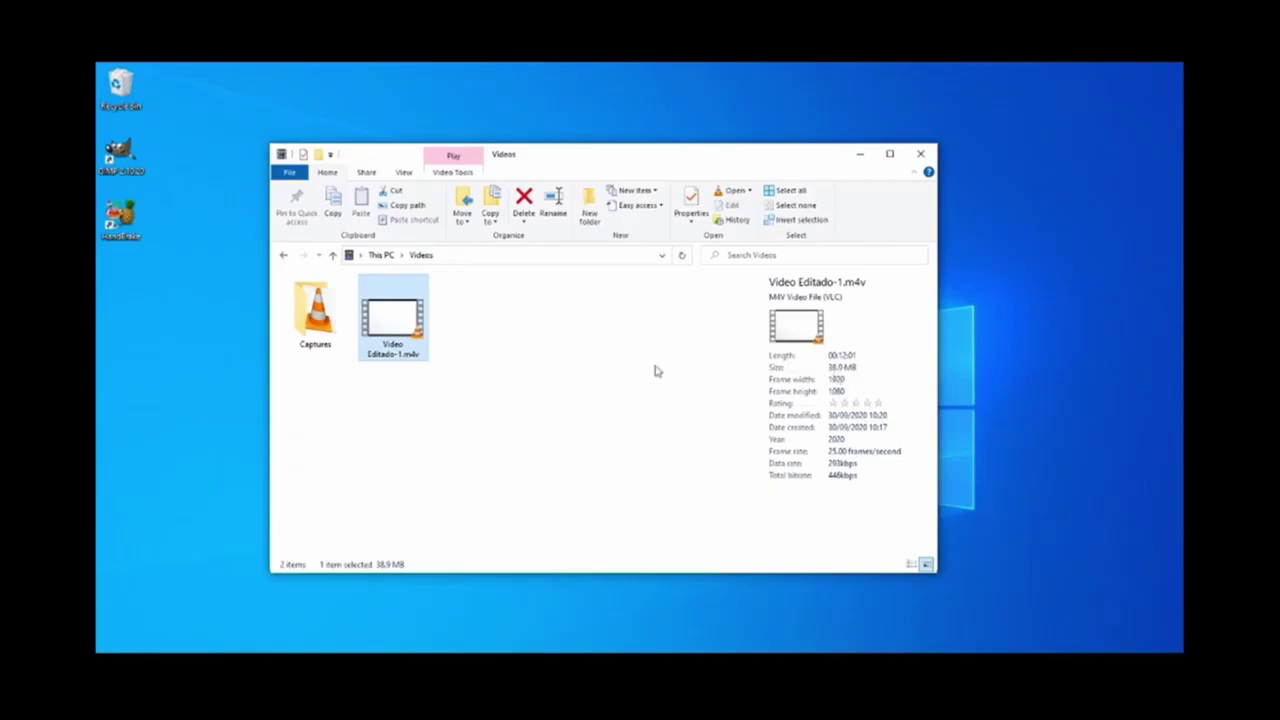
double_click(403, 323)
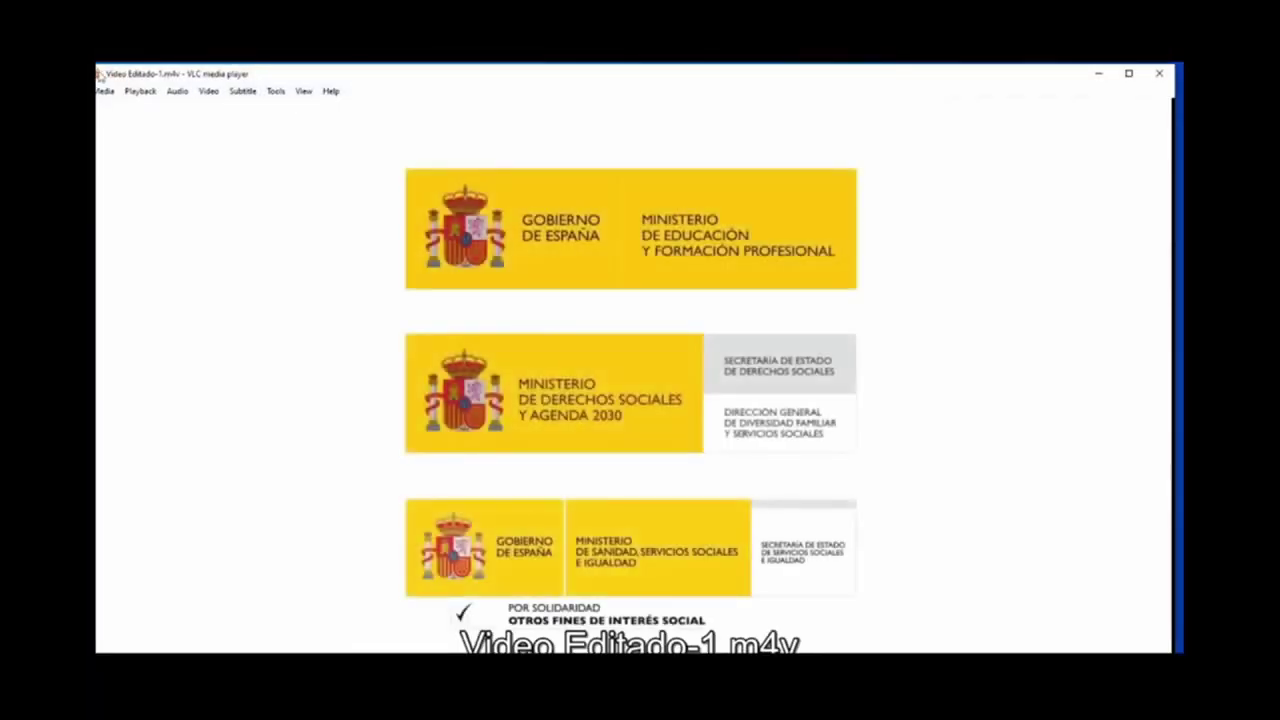
drag(190, 76, 241, 95)
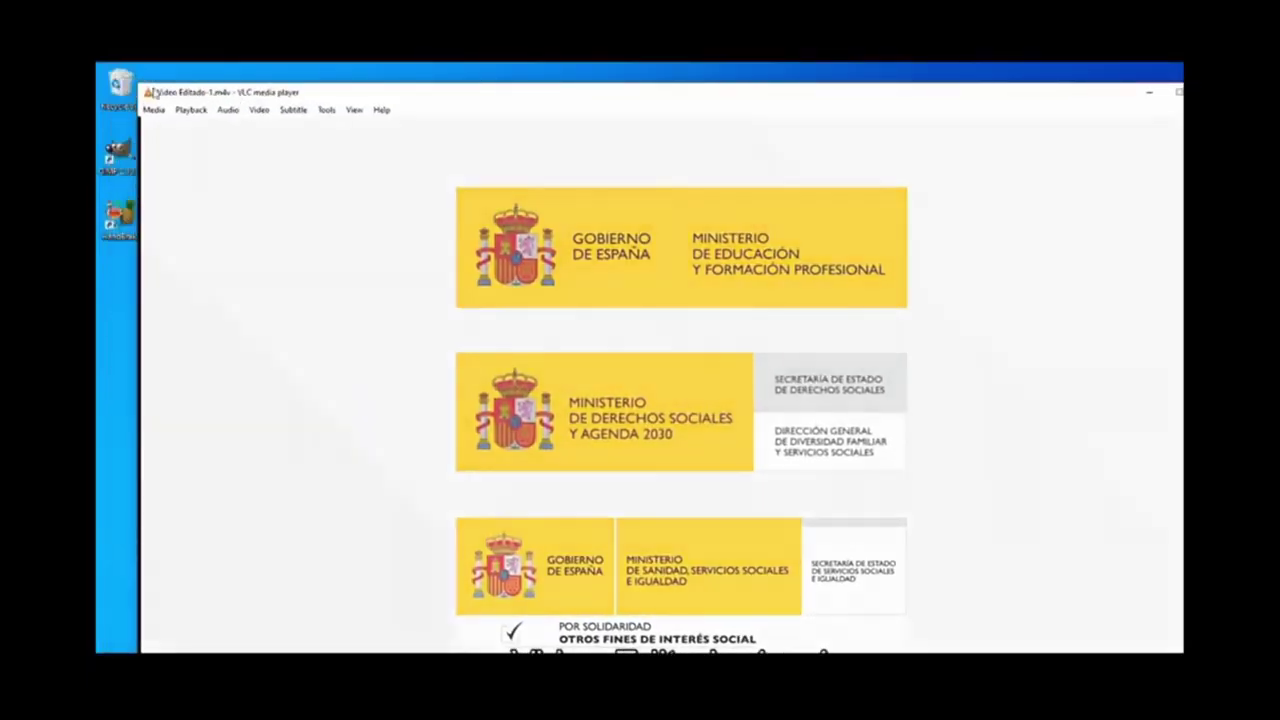
mouse_move(152, 92)
mouse_down()
mouse_move(297, 214)
mouse_move(171, 81)
mouse_up()
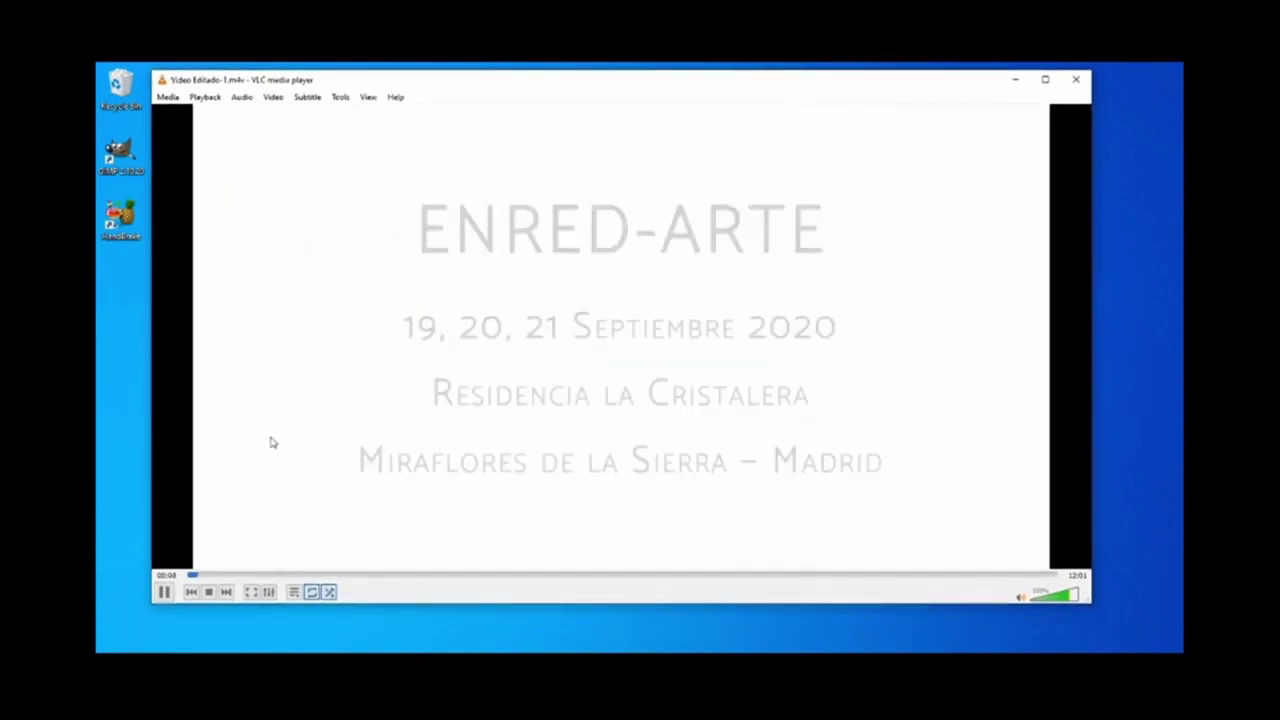
- Skim through the first few minutes of the encoded video at several points, and close the player
click(219, 575)
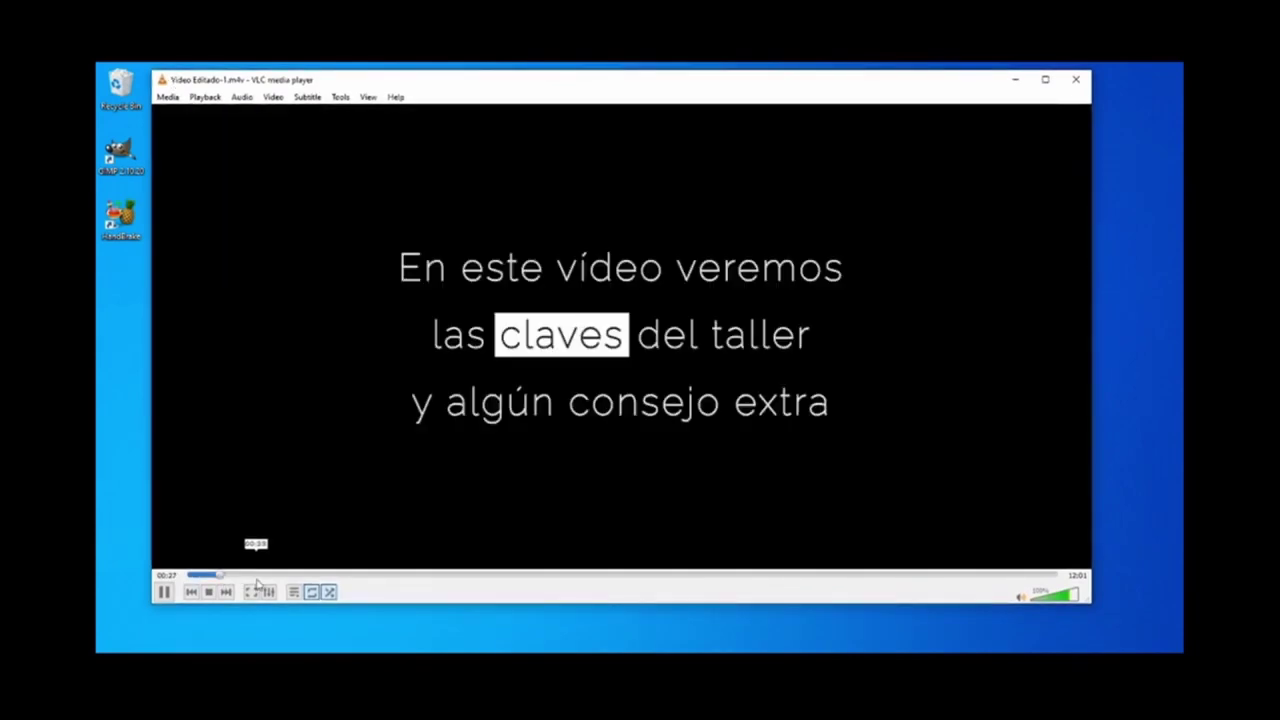
click(264, 575)
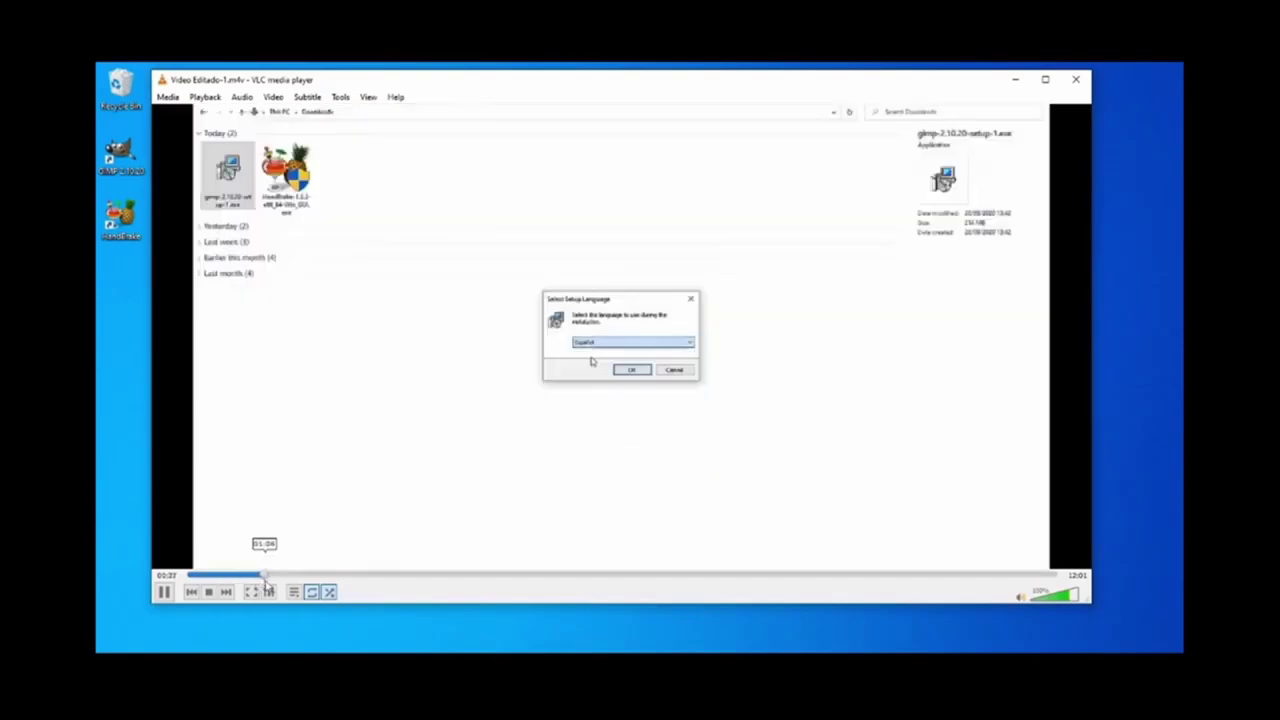
click(312, 576)
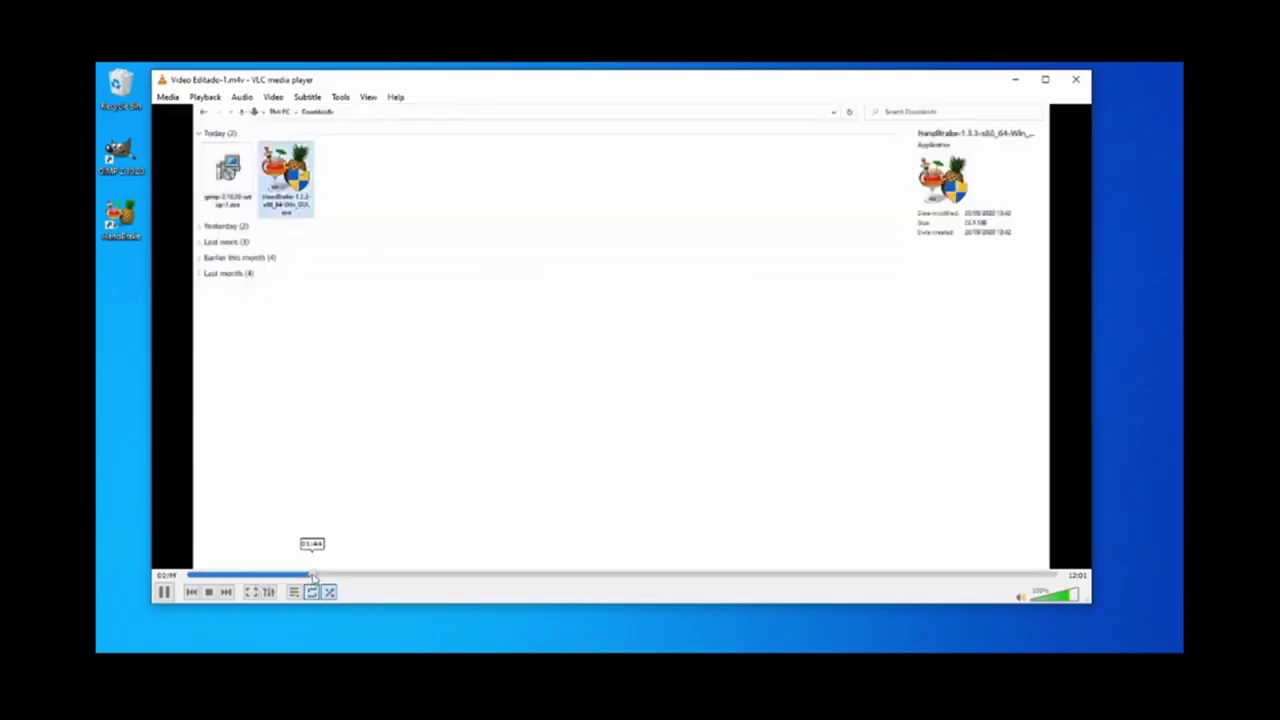
click(352, 576)
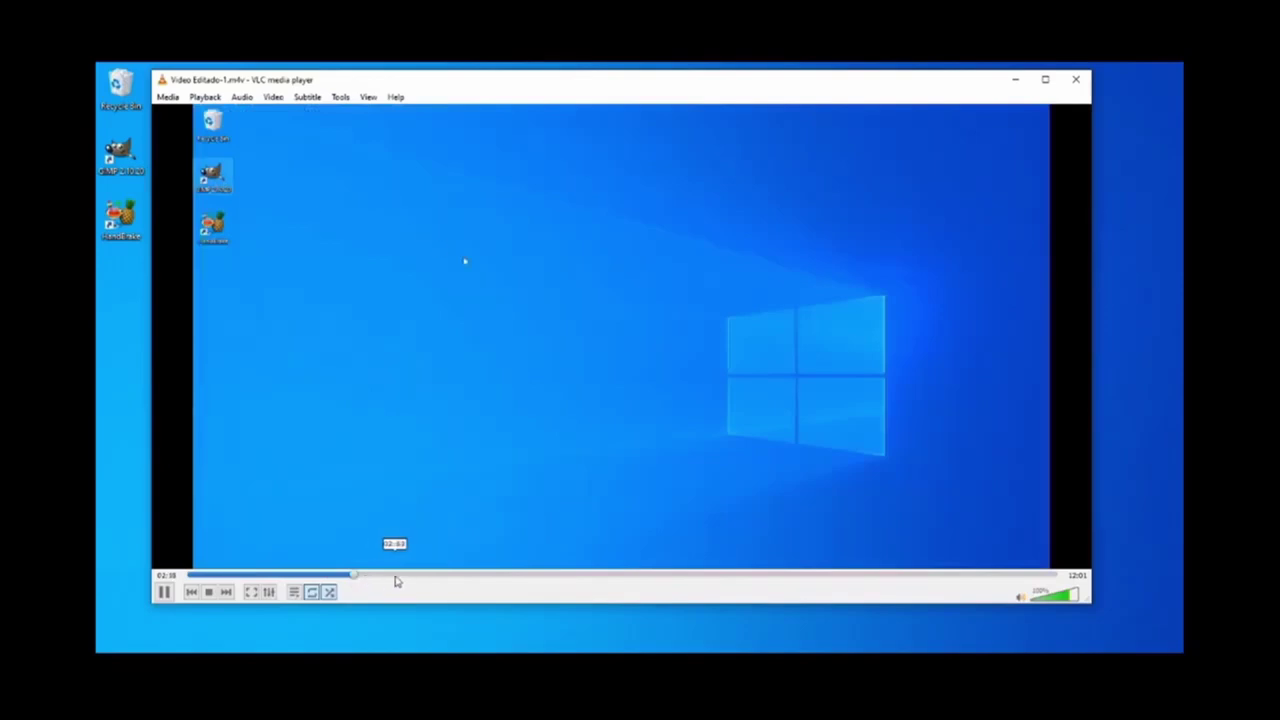
click(395, 577)
click(433, 577)
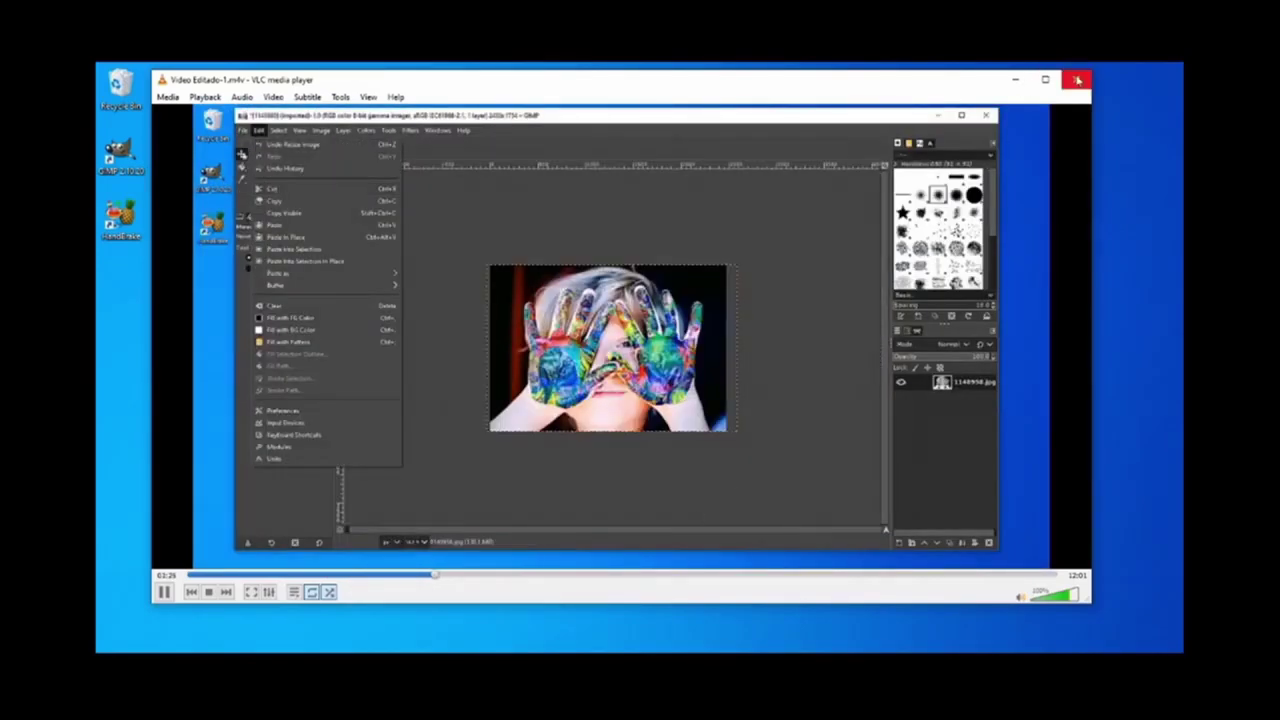
click(1077, 79)
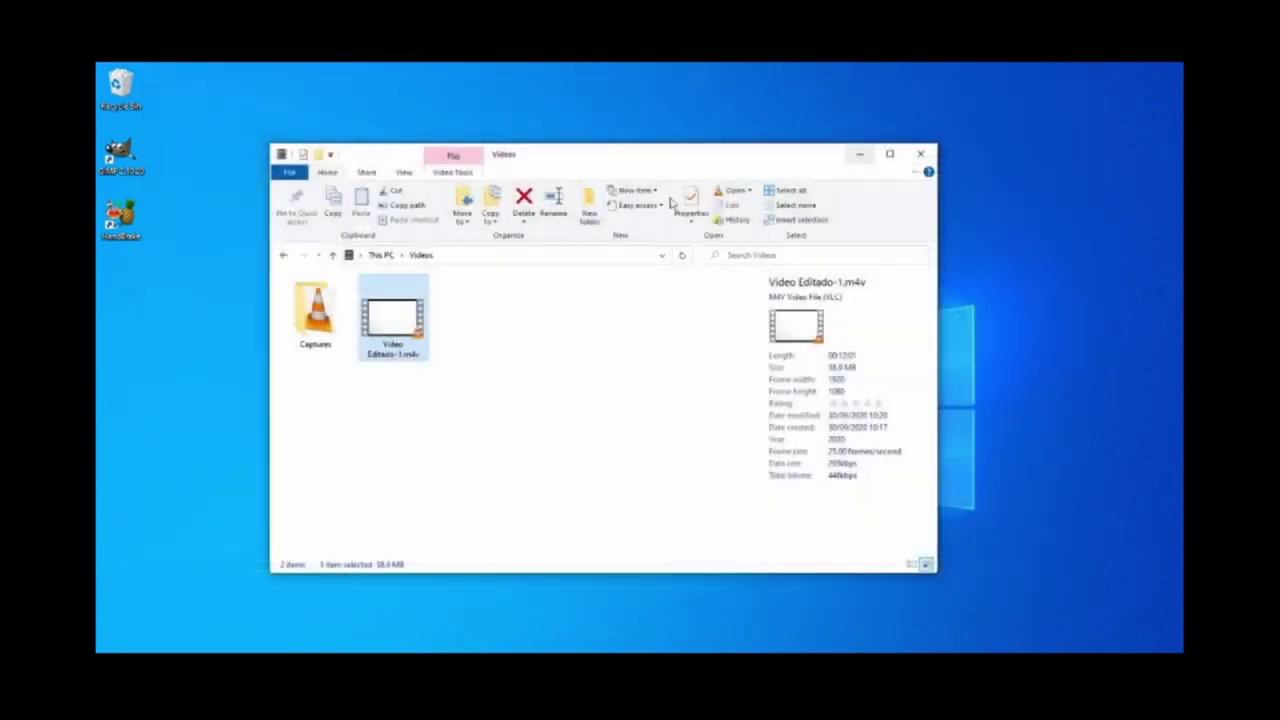
- Open the properties of Video Editado-1.m4v and check its frame size, frame rate, audio details and file size
right_click(390, 314)
click(430, 636)
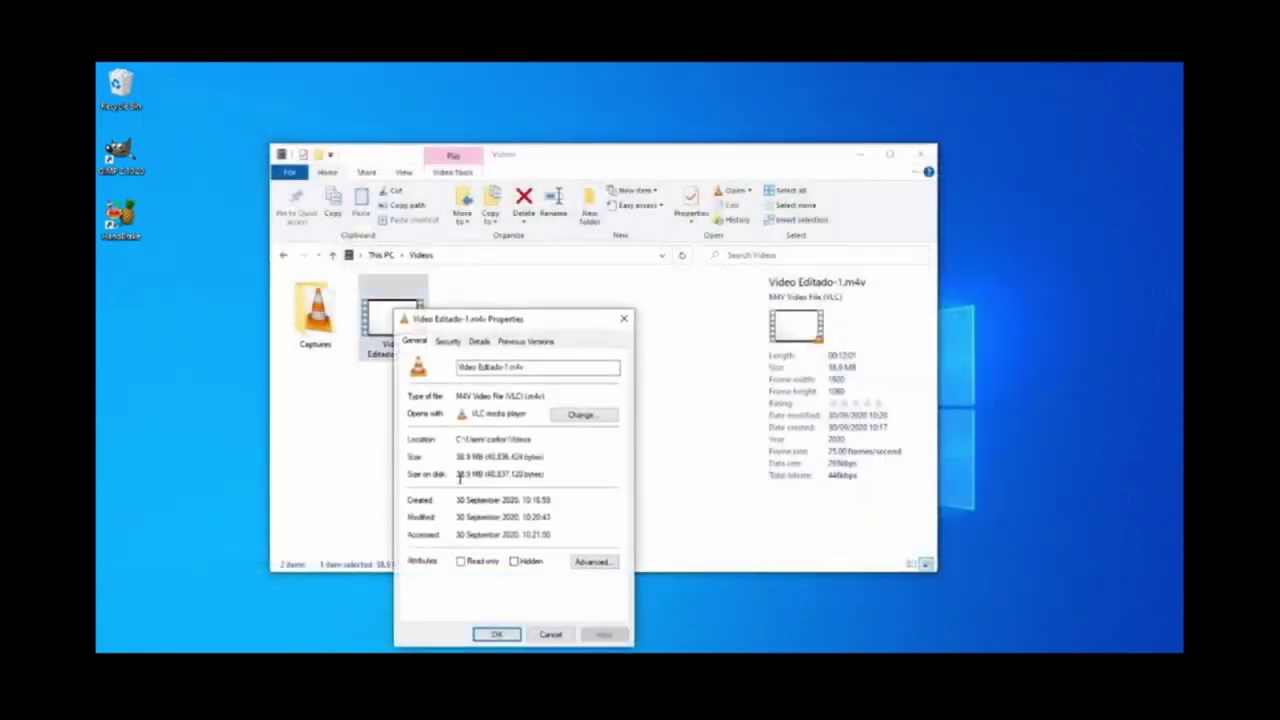
click(482, 342)
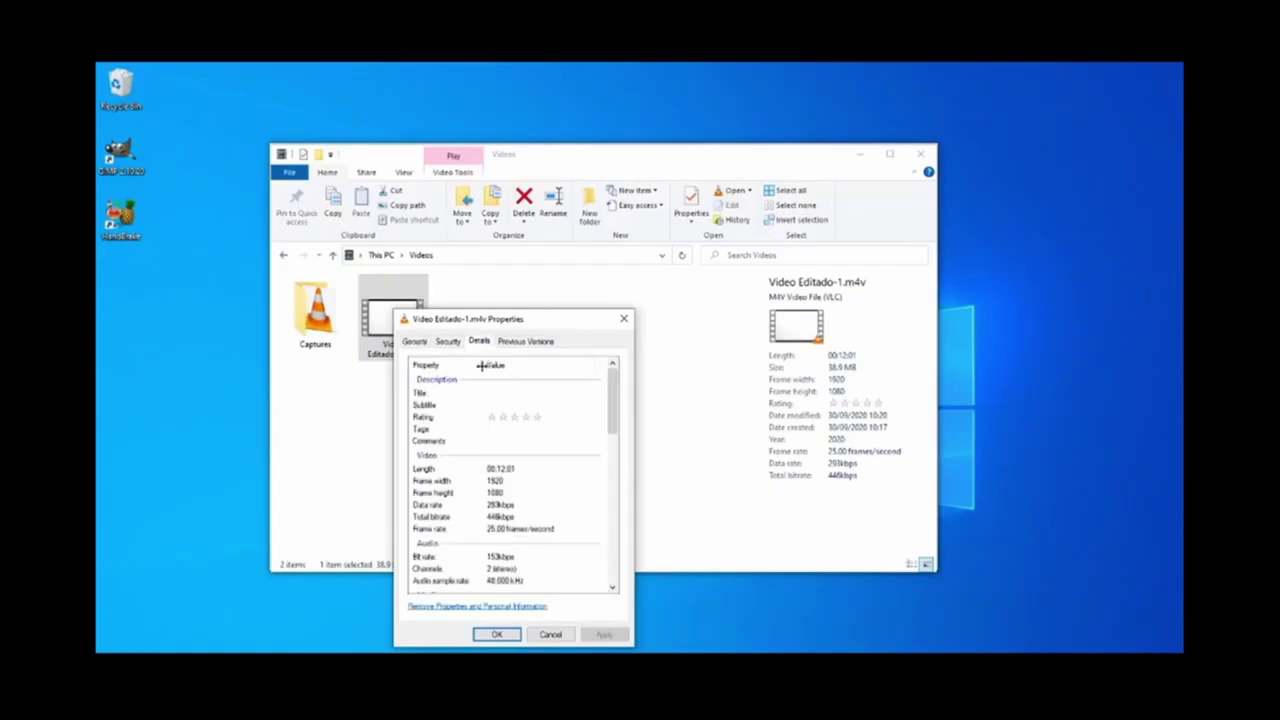
drag(612, 410, 612, 436)
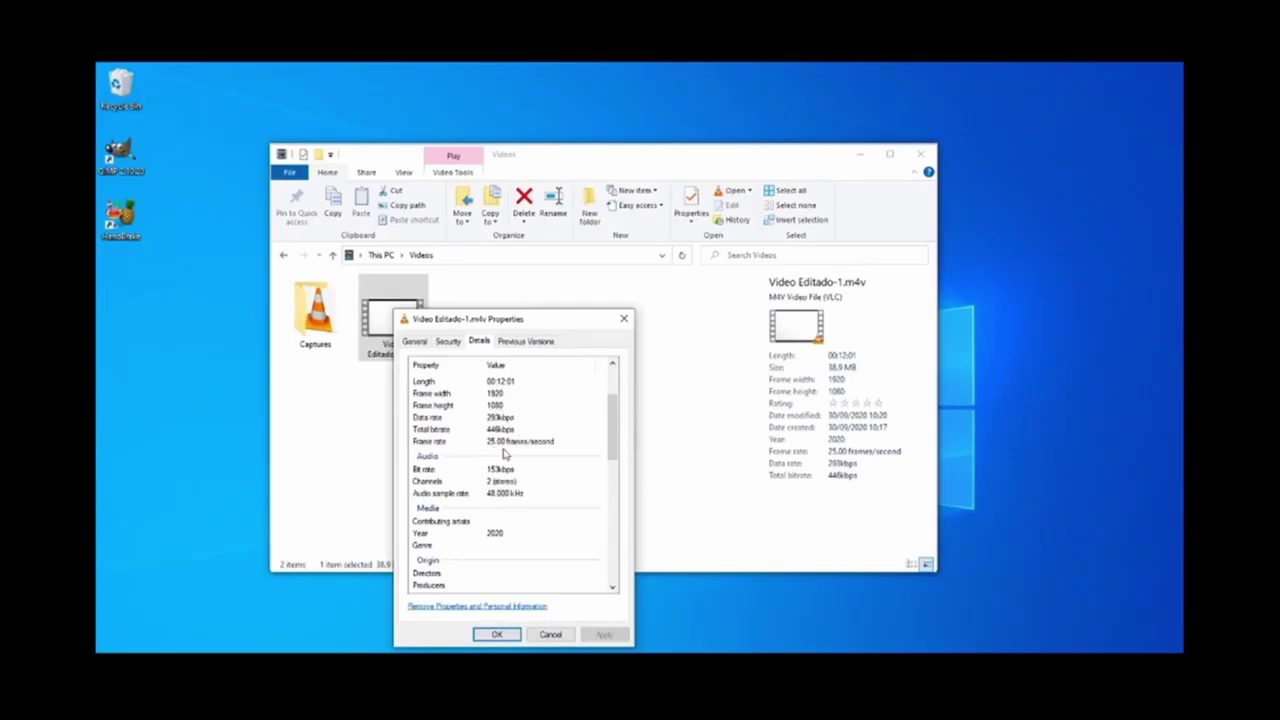
scroll(612, 422, down, 1)
drag(612, 422, 598, 543)
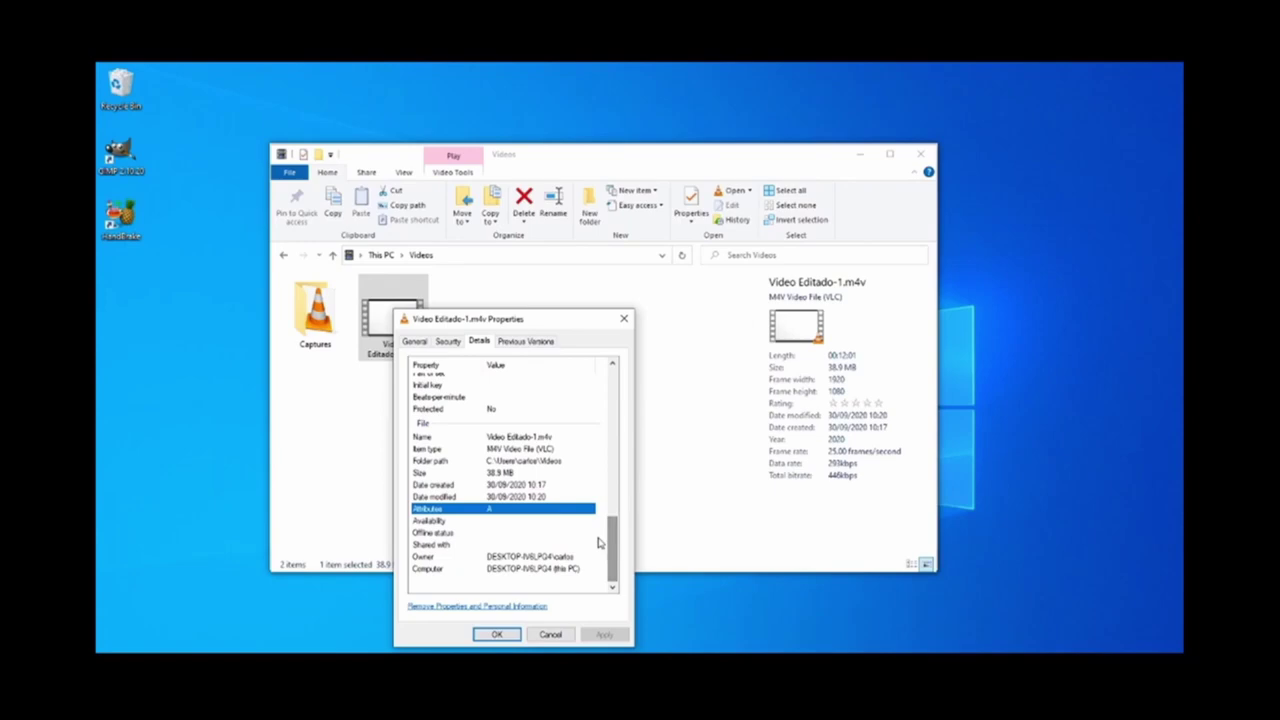
click(510, 473)
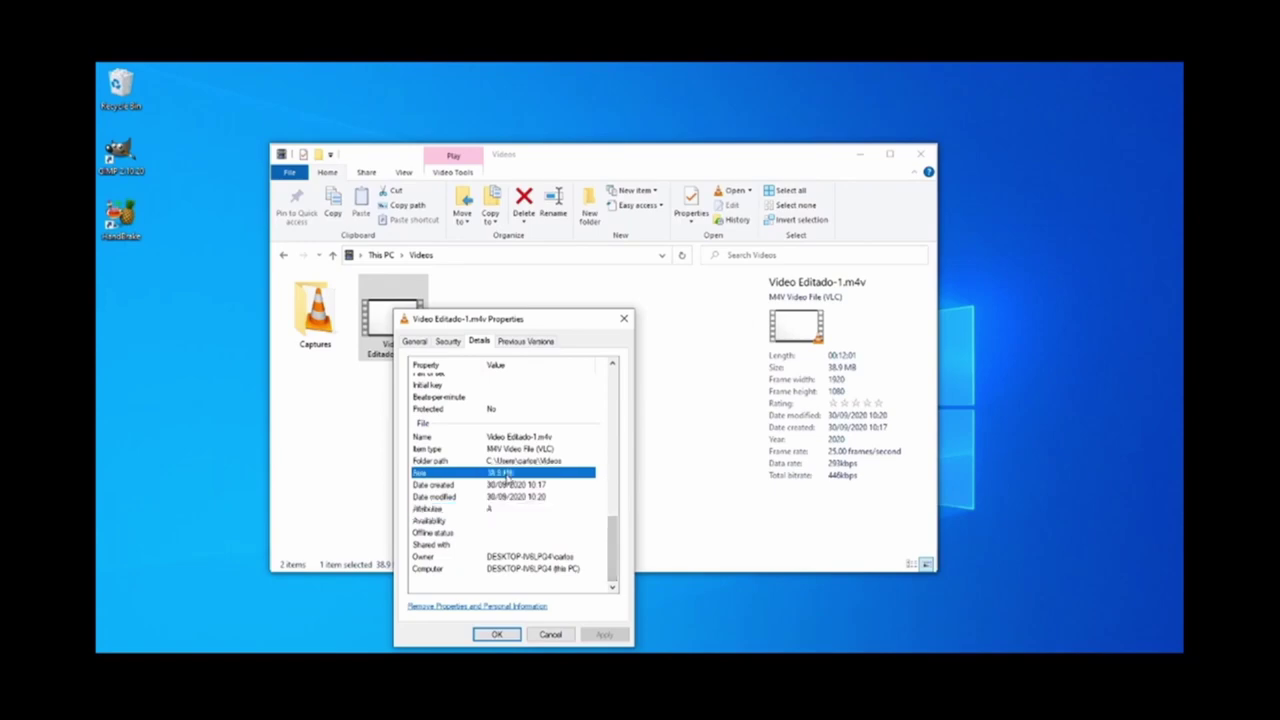